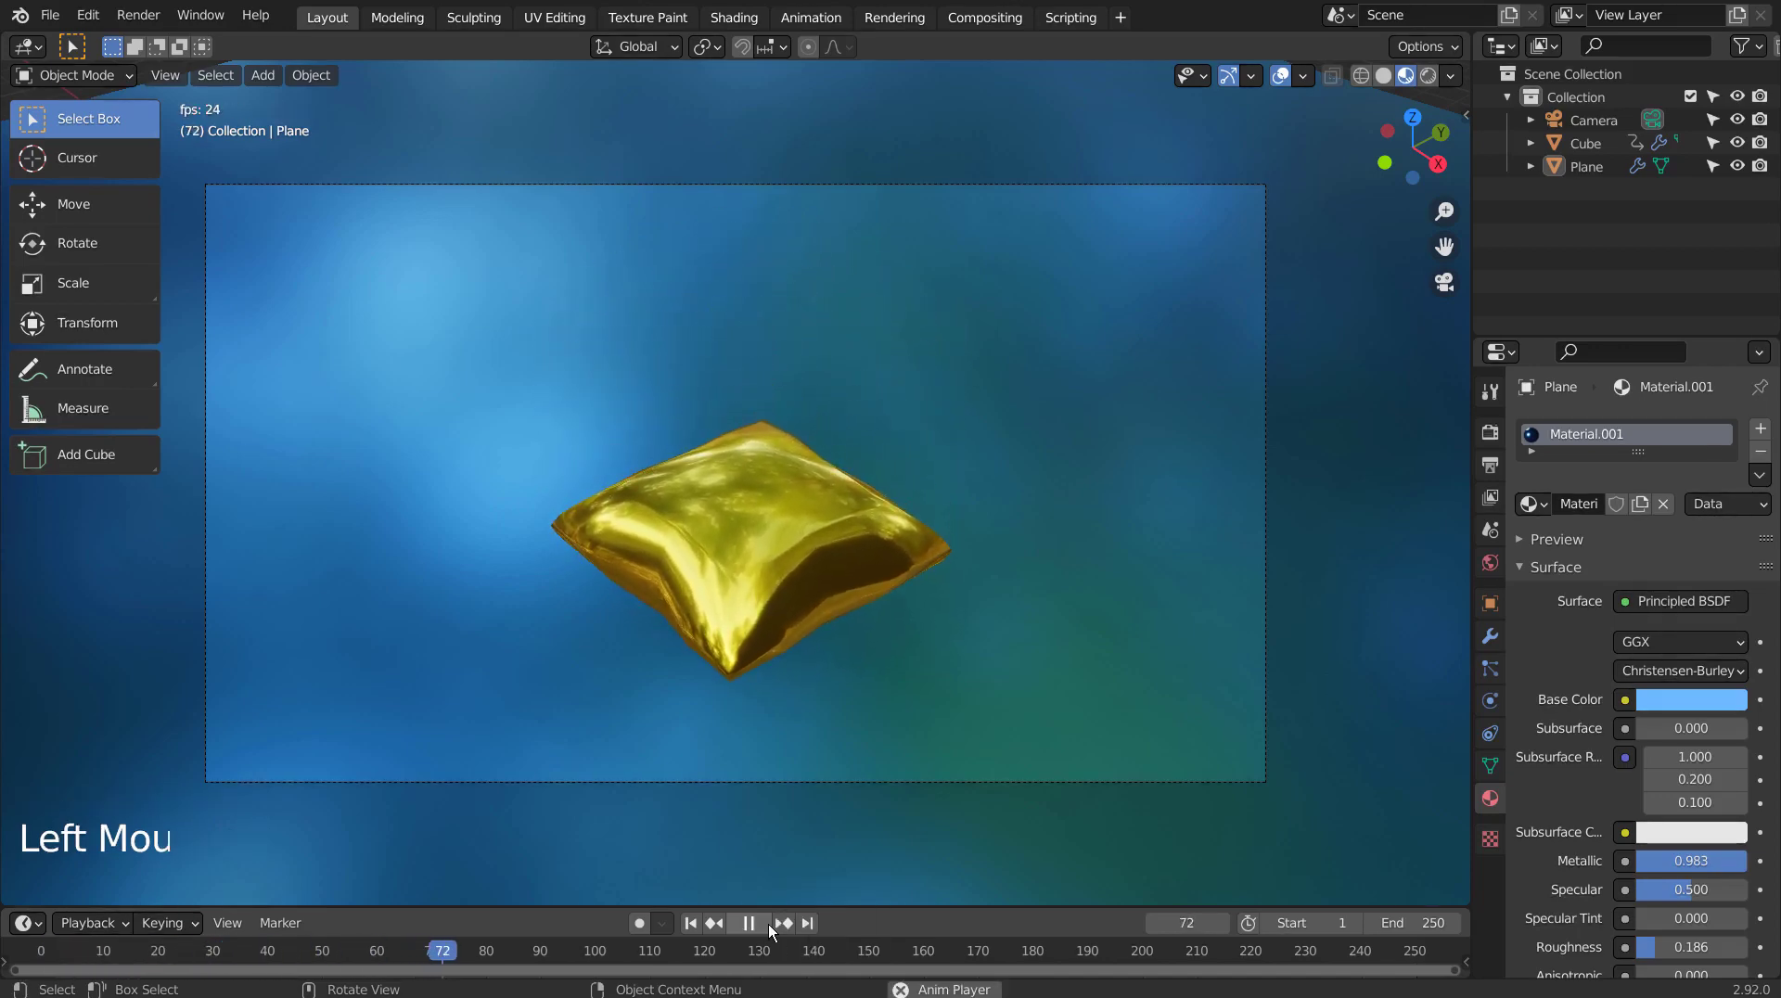
Pause the gold pillow animation, rewind to the first frame and replay the inflation
click(745, 924)
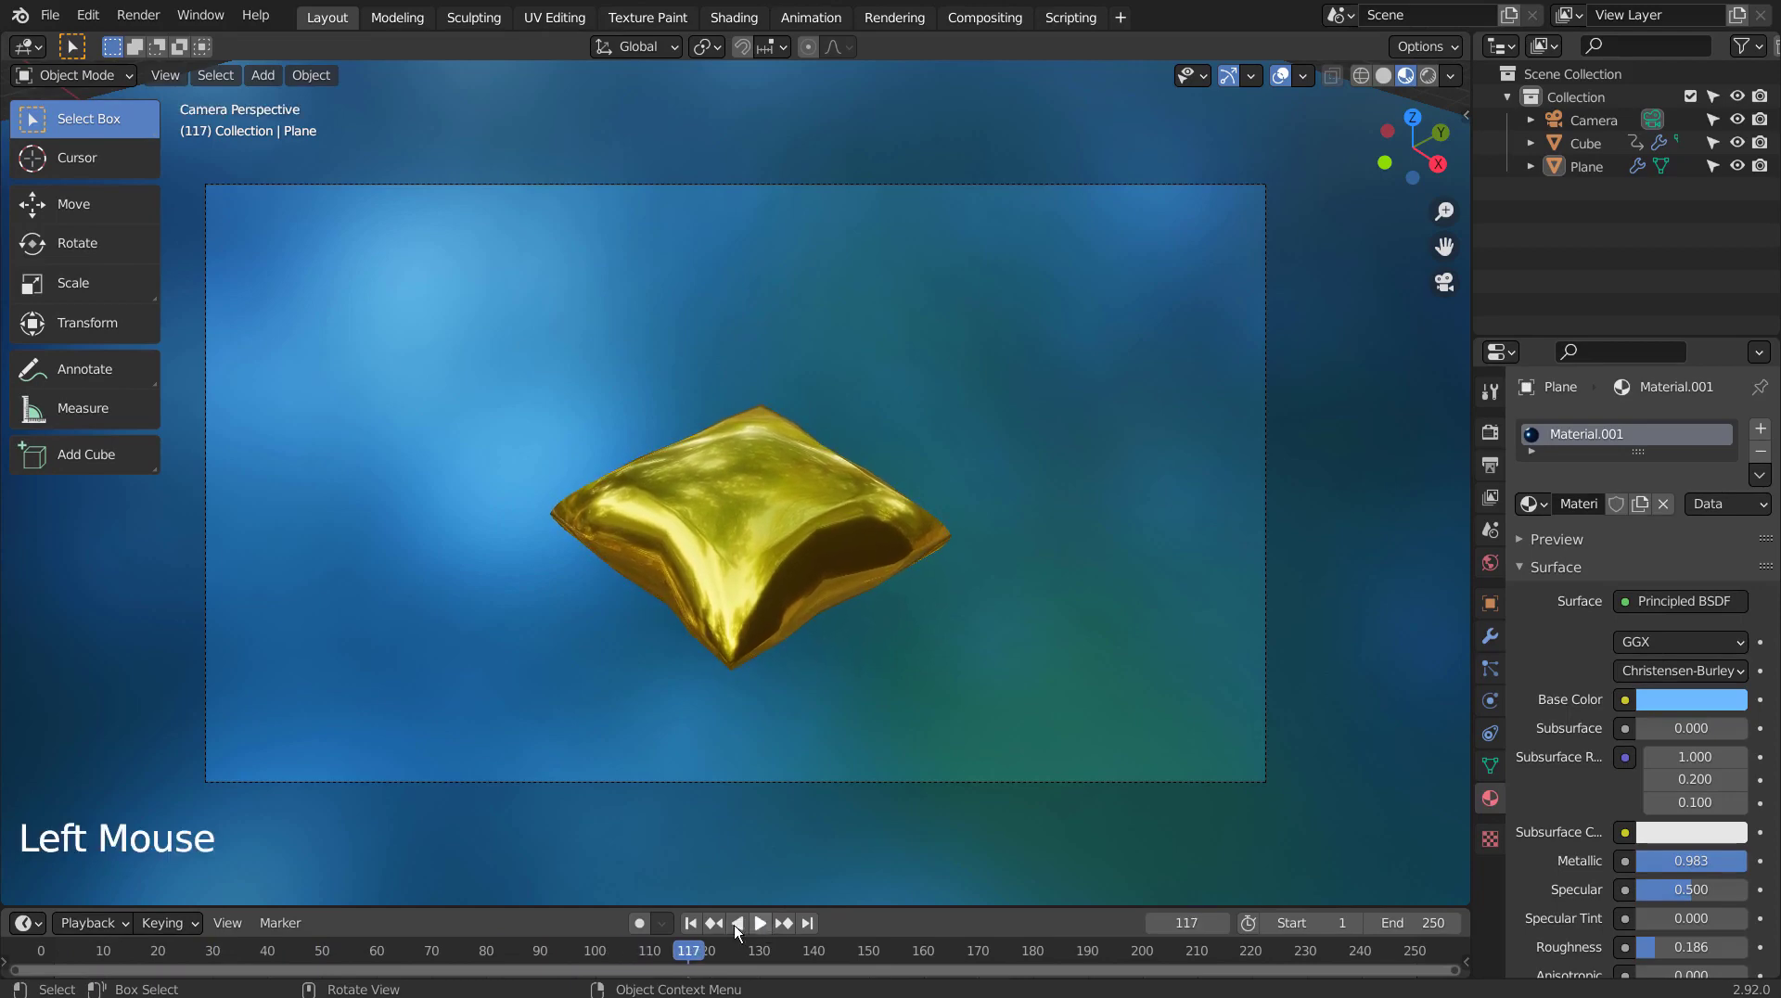
click(690, 924)
click(759, 924)
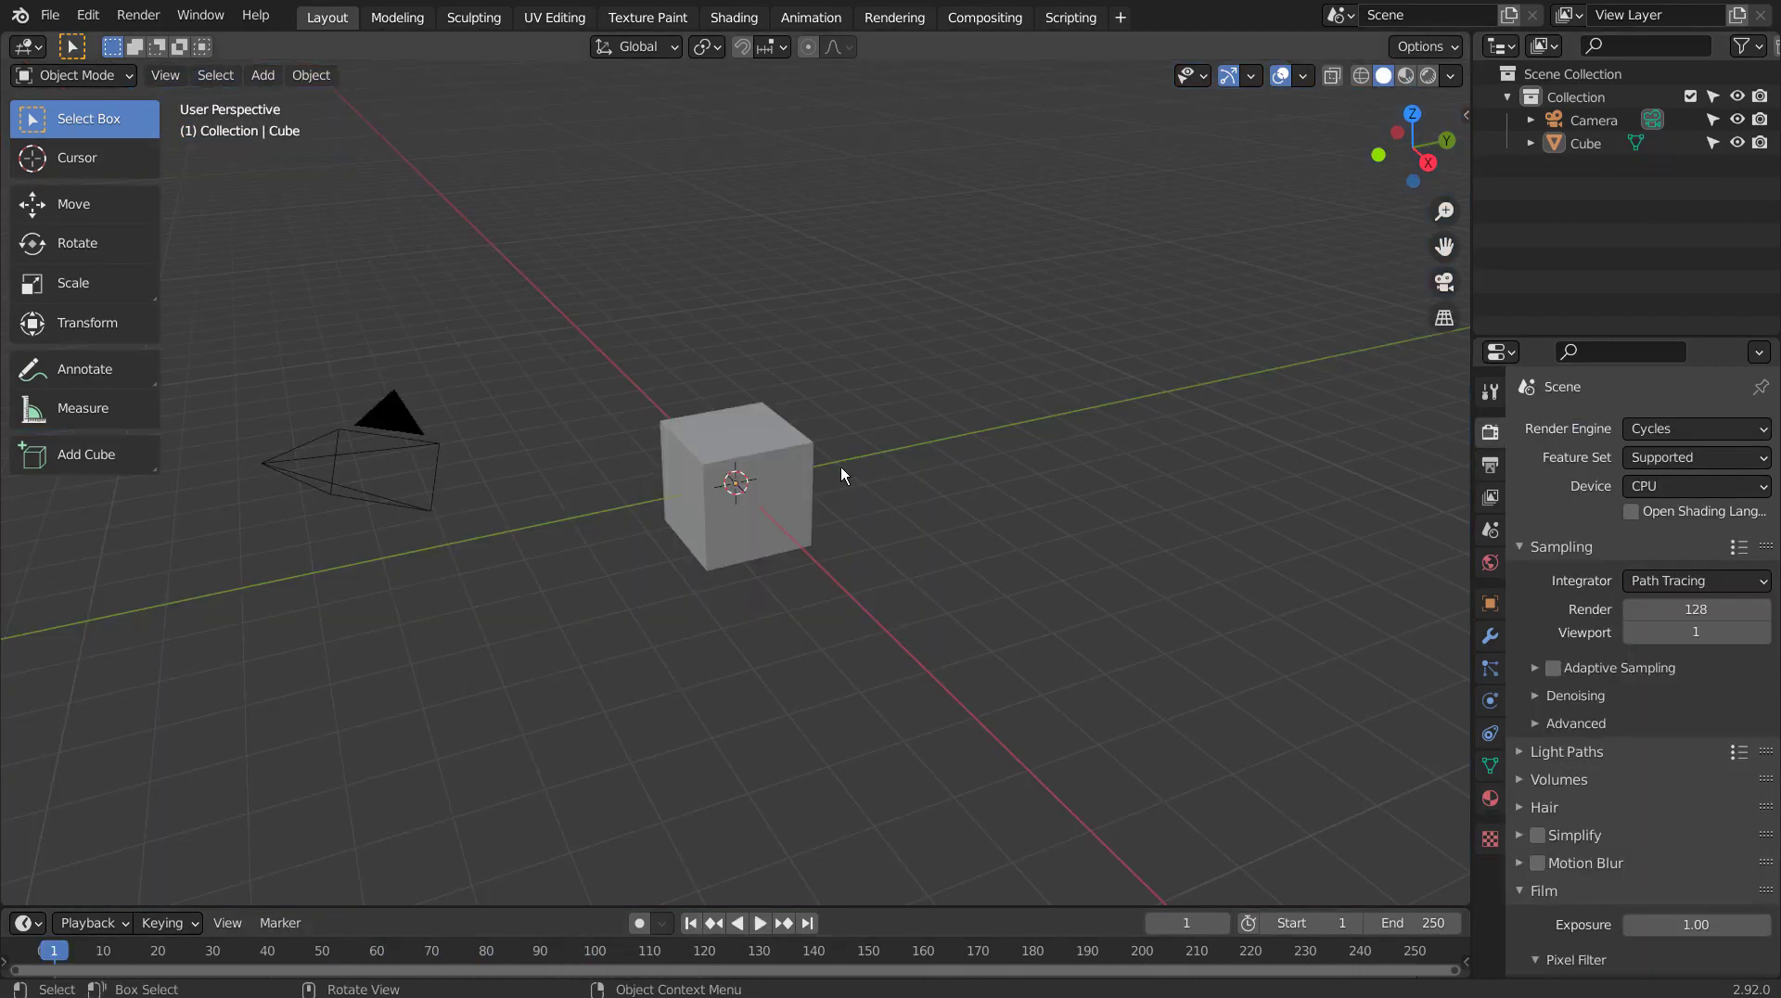
Cut four evenly spaced horizontal loops into the cube in Edit Mode and select the middle loop
click(791, 498)
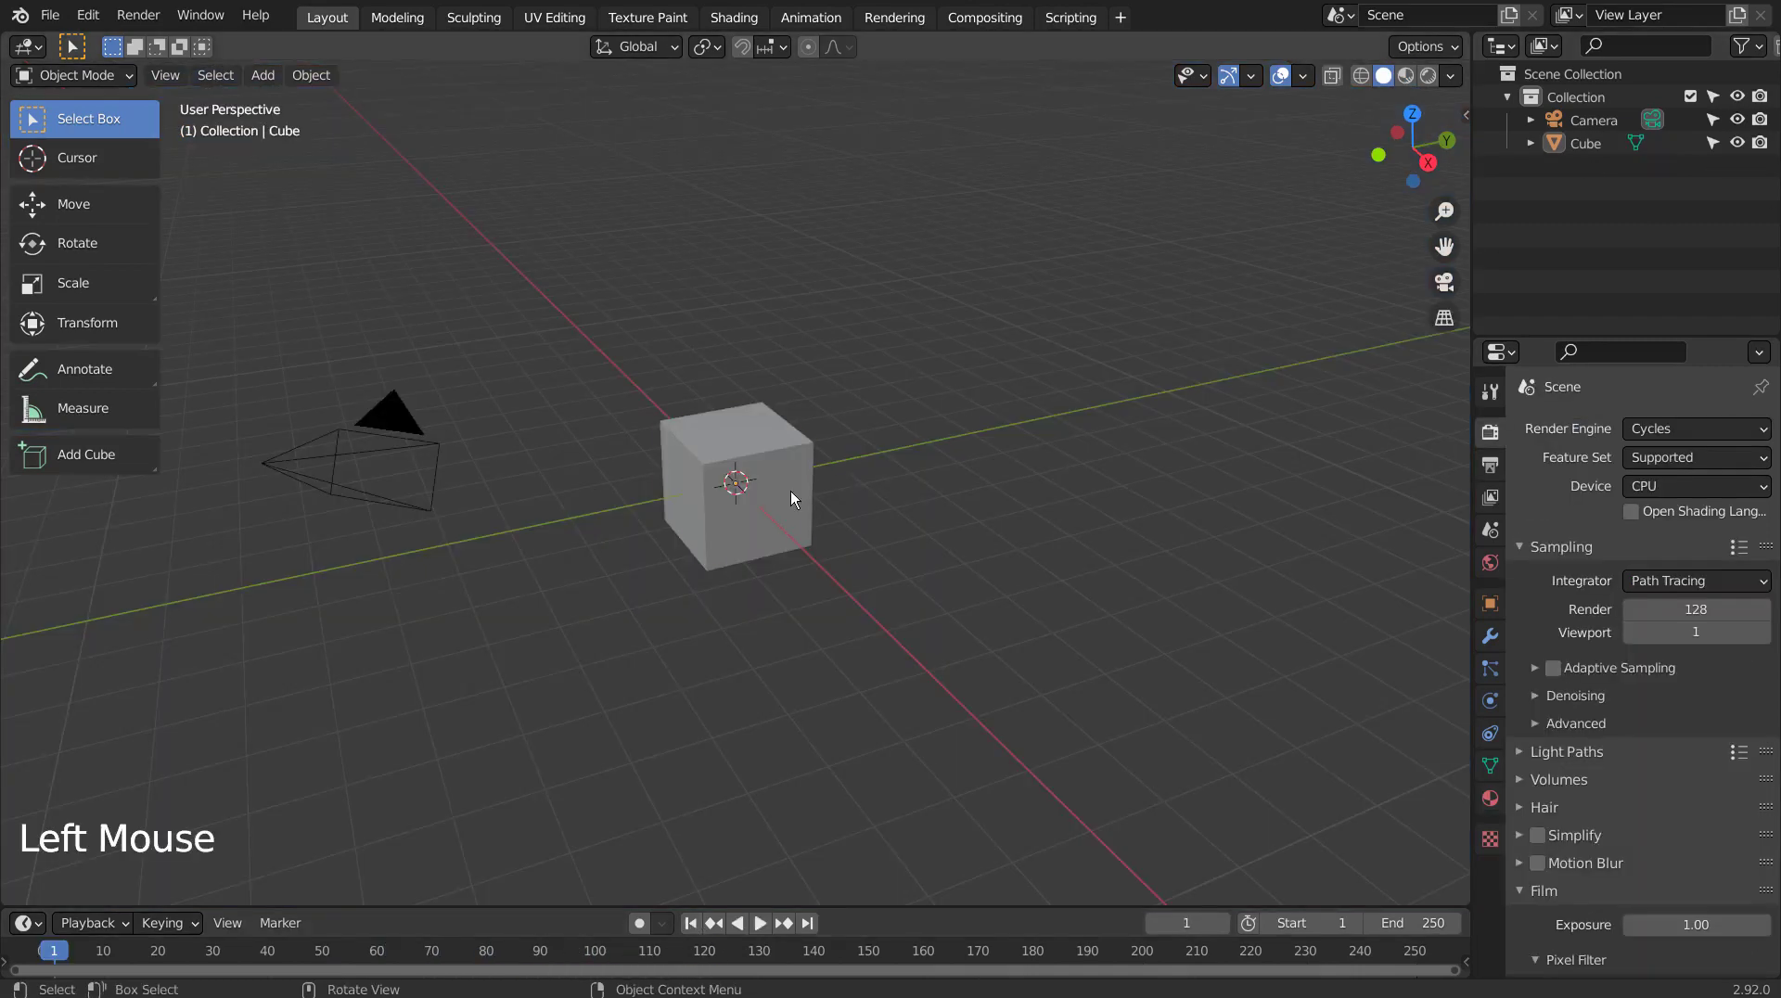
scroll(960, 517, up, 2)
key(Tab)
key(ctrl+r)
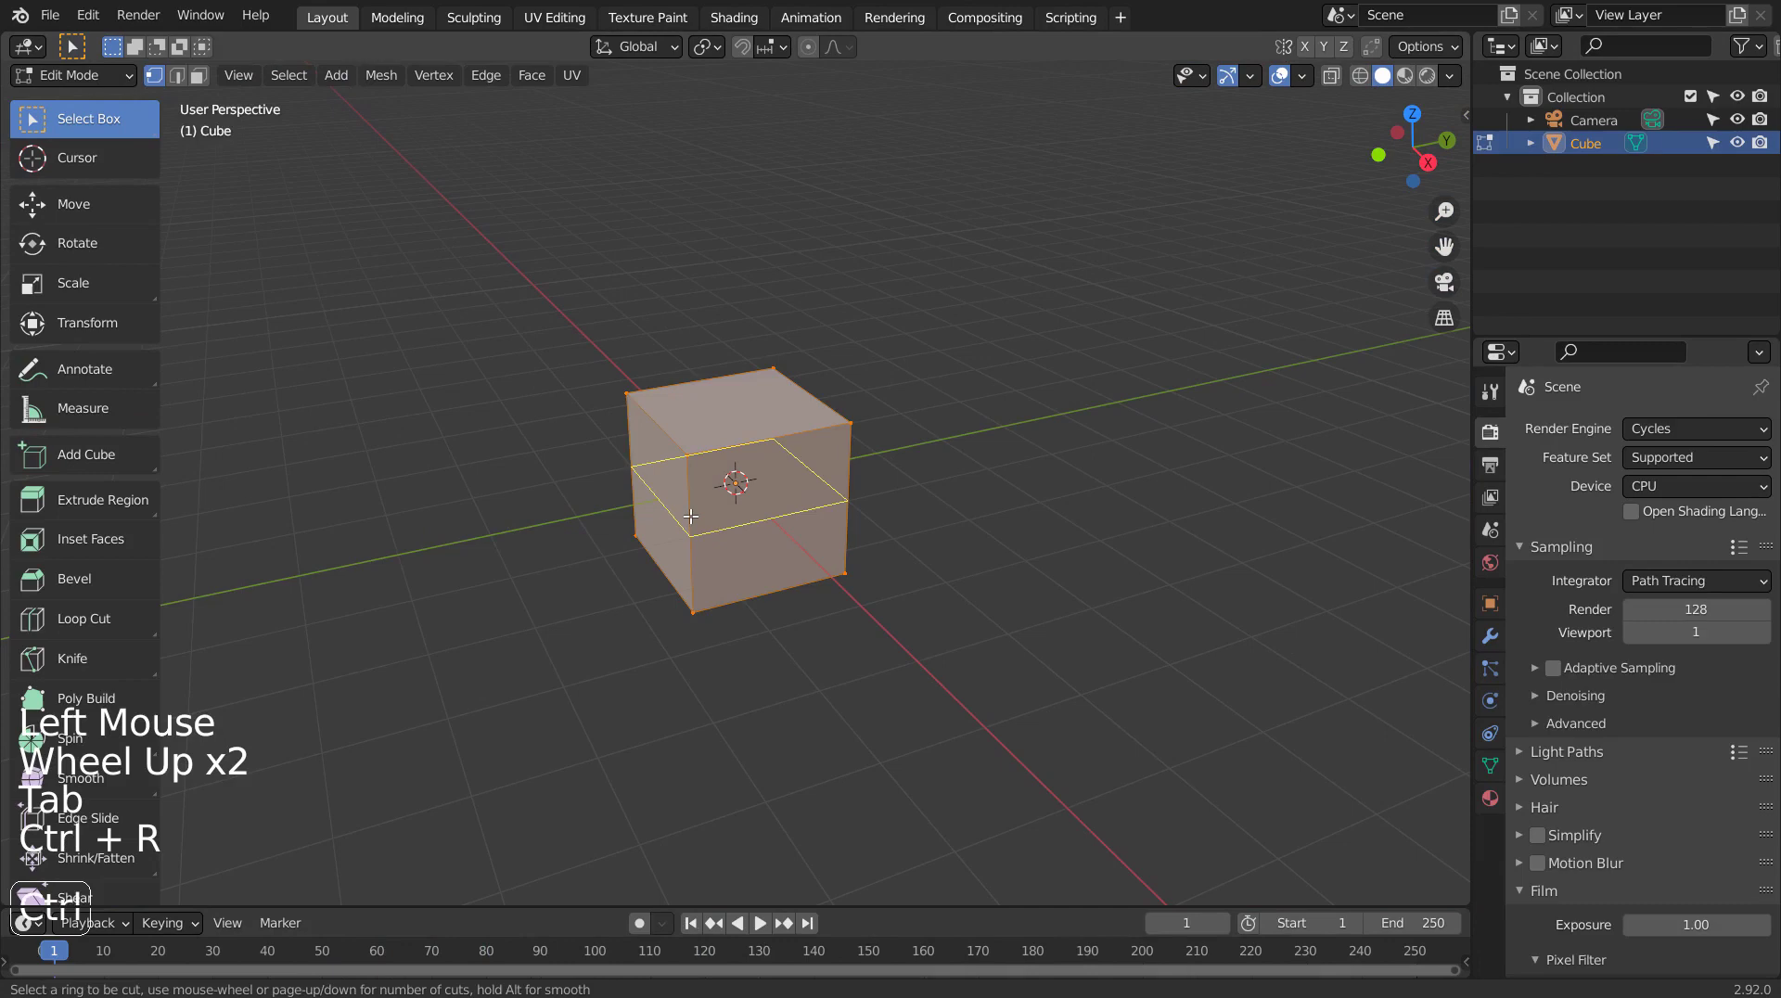
scroll(691, 516, up, 3)
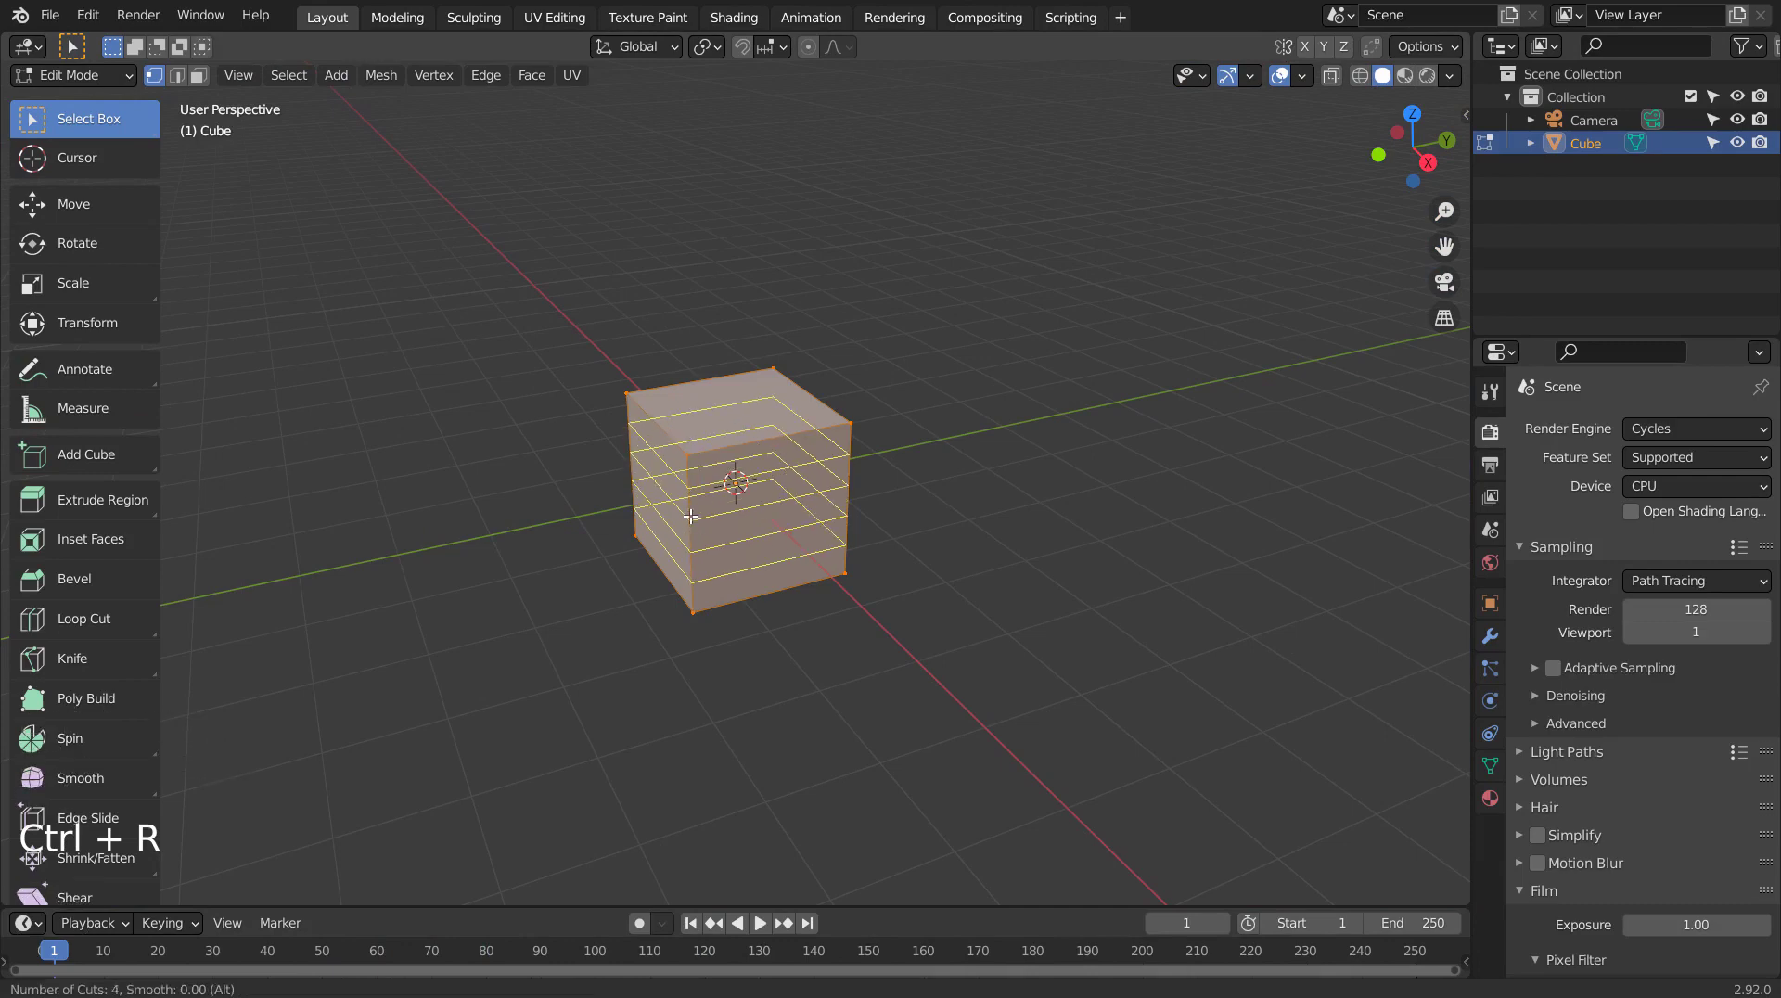
click(692, 516)
right_click(746, 519)
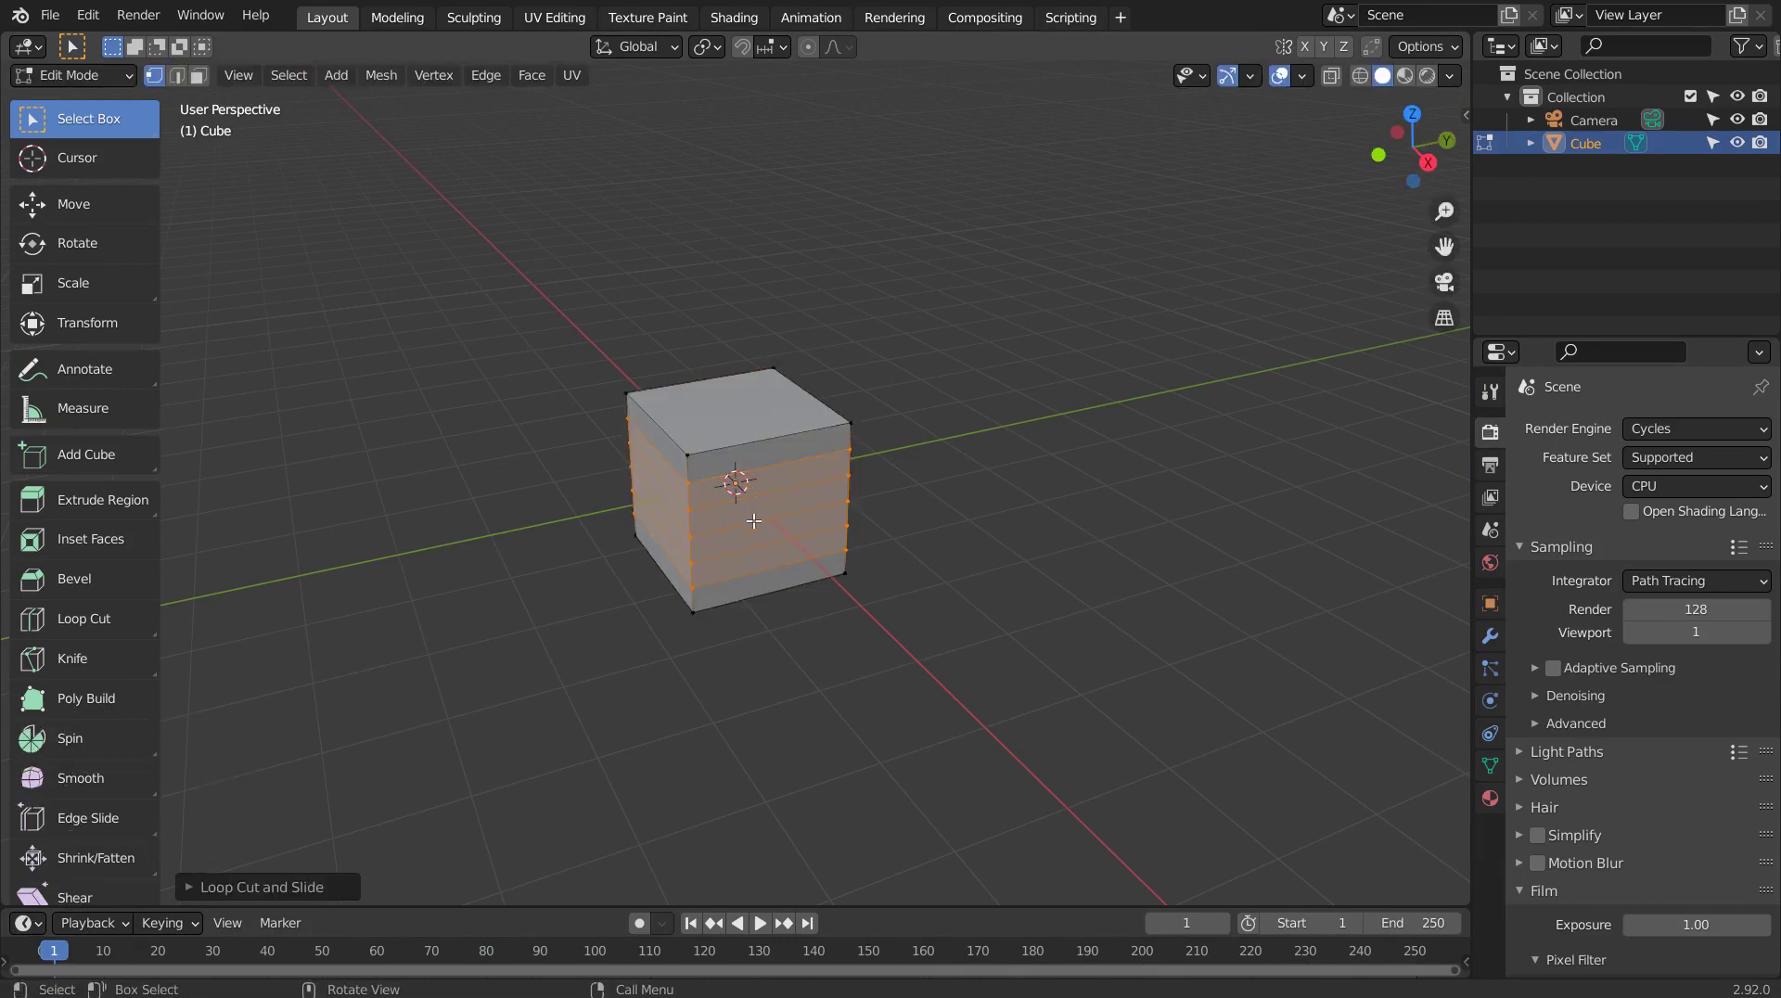
key(2)
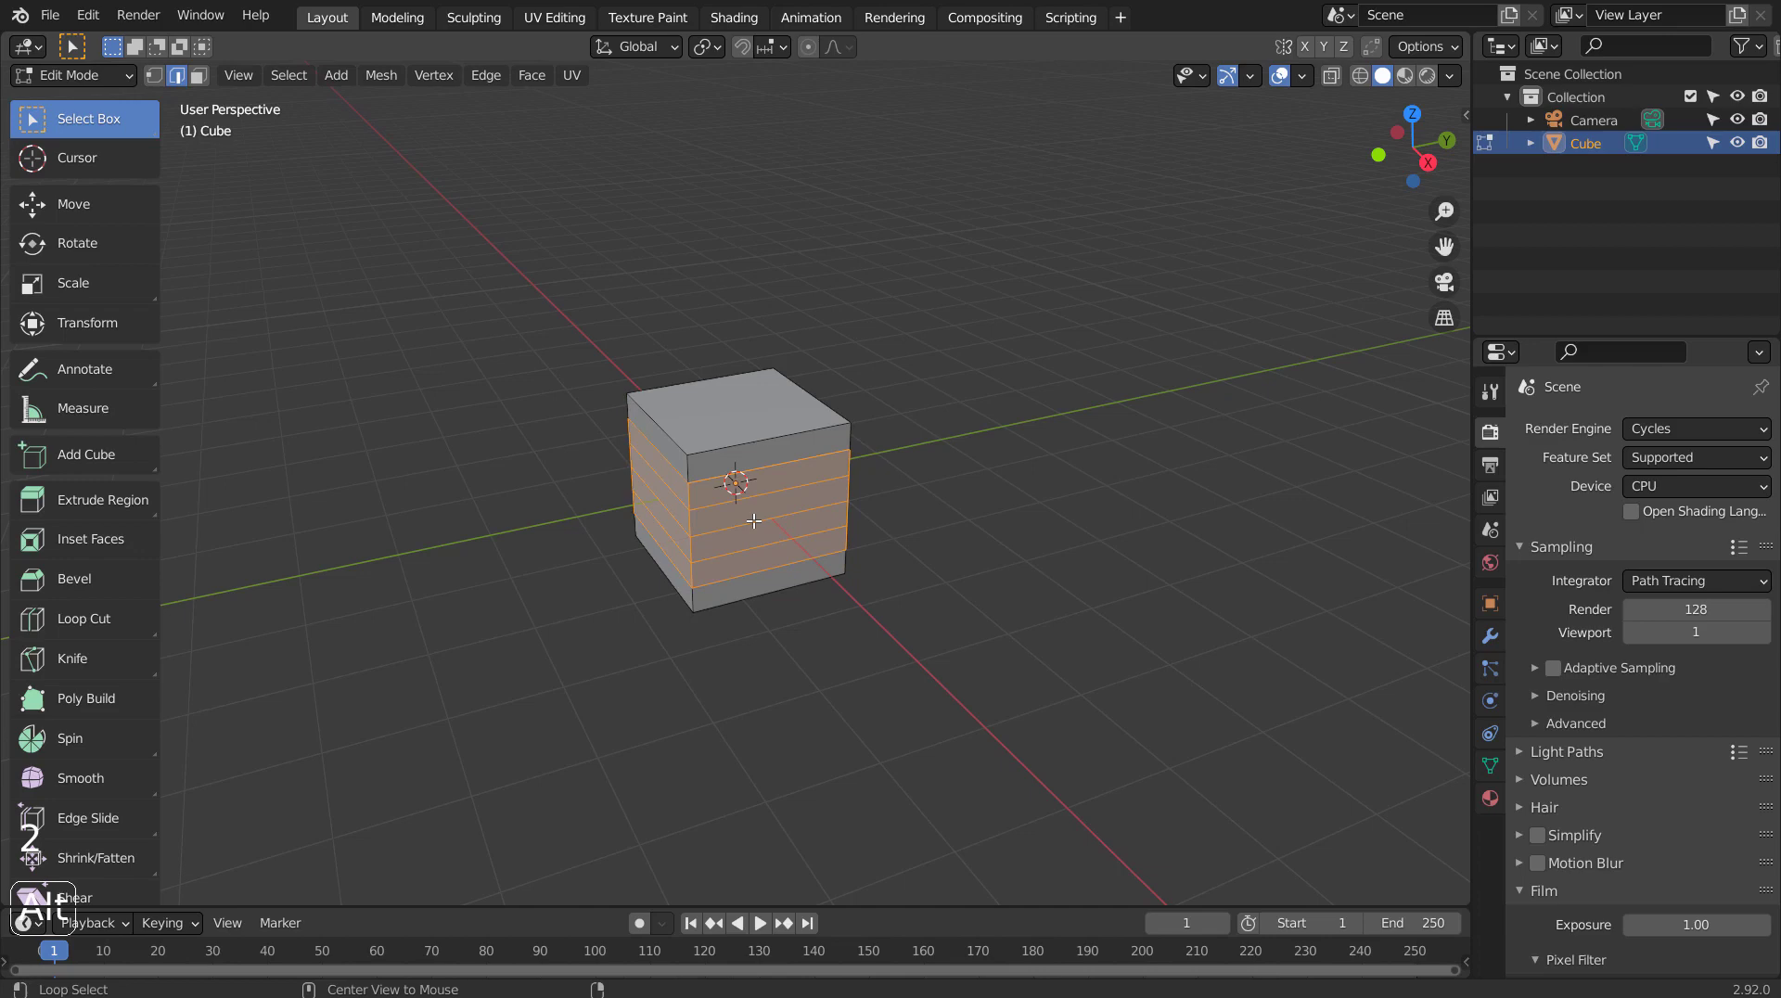
alt+click(753, 522)
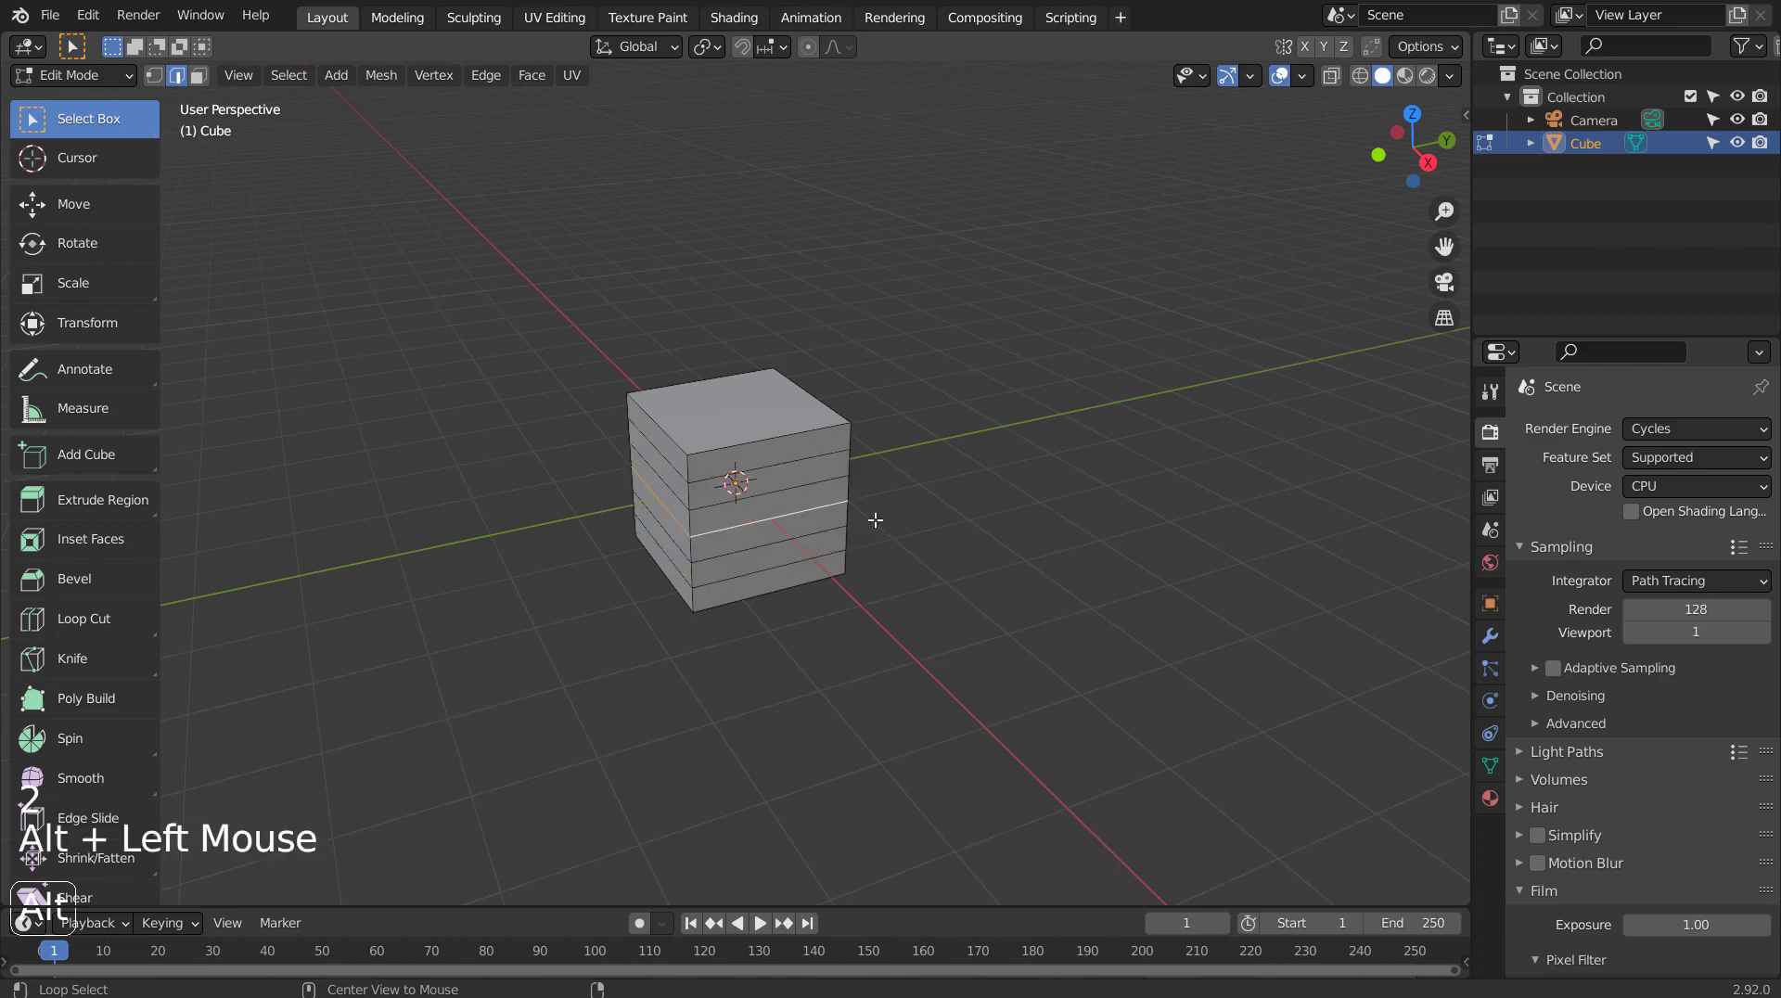
Scale the middle loop about 2.6 times with proportional editing into a rounded cushion, then exit Edit Mode
click(808, 47)
key(s)
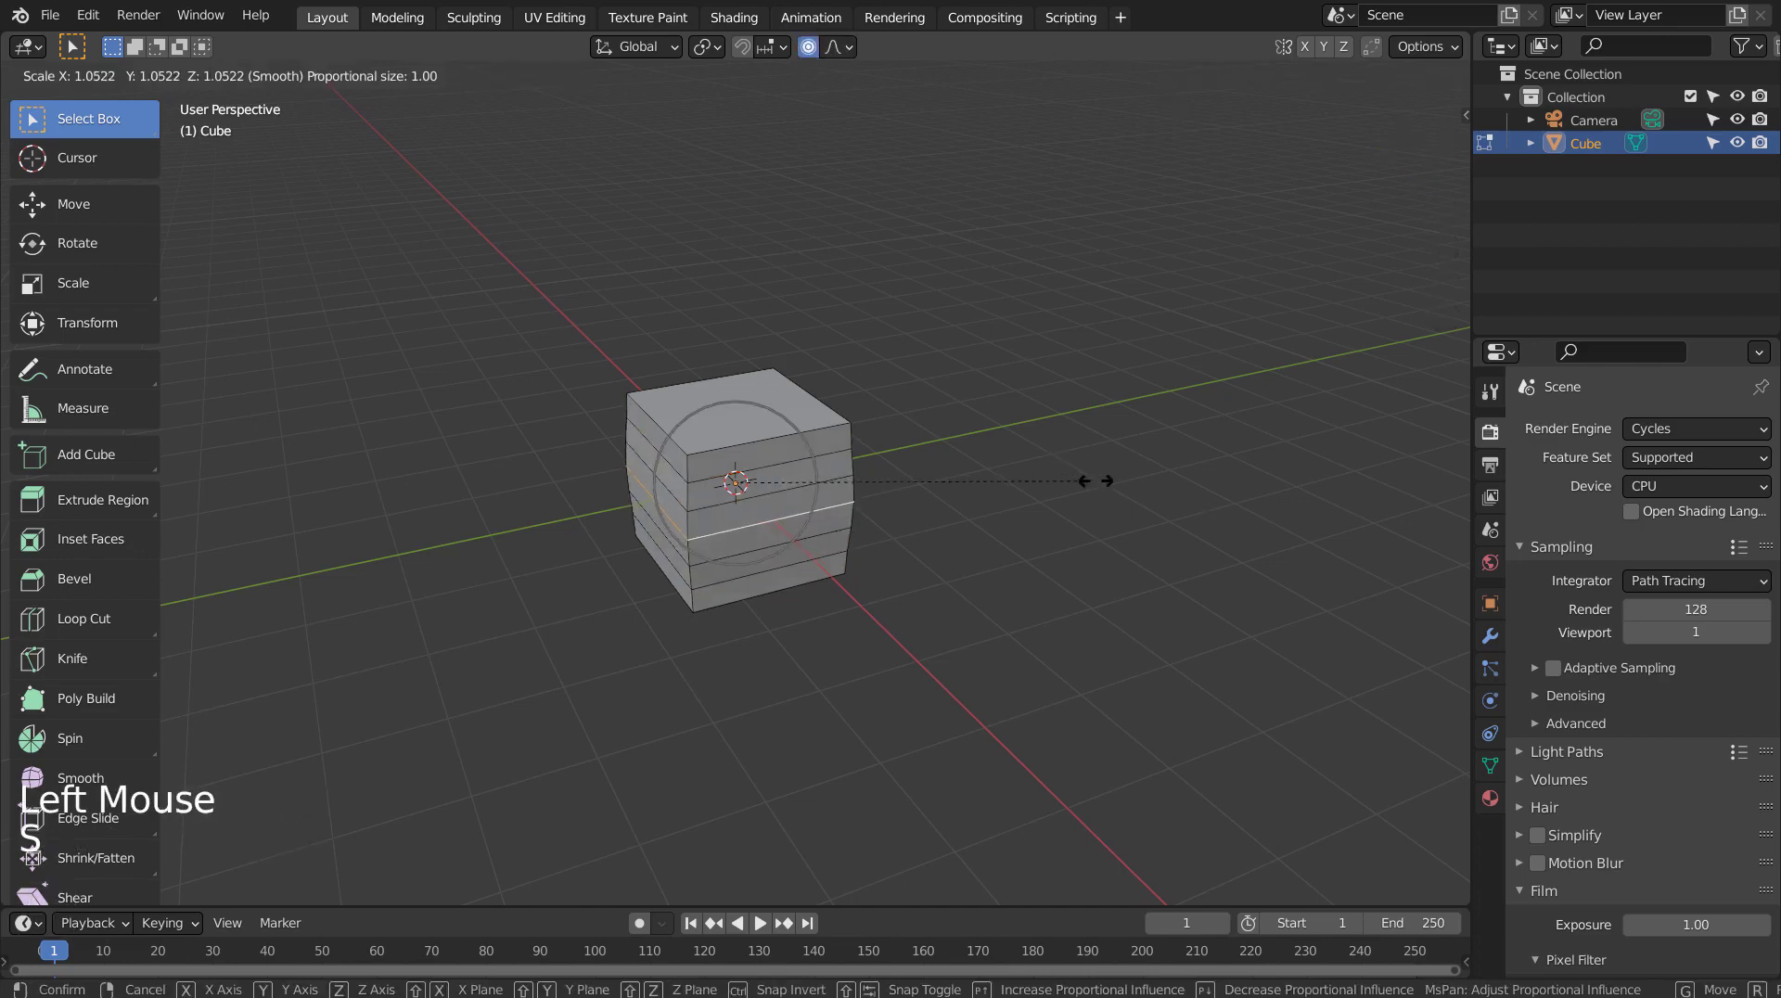
scroll(1183, 507, down, 8)
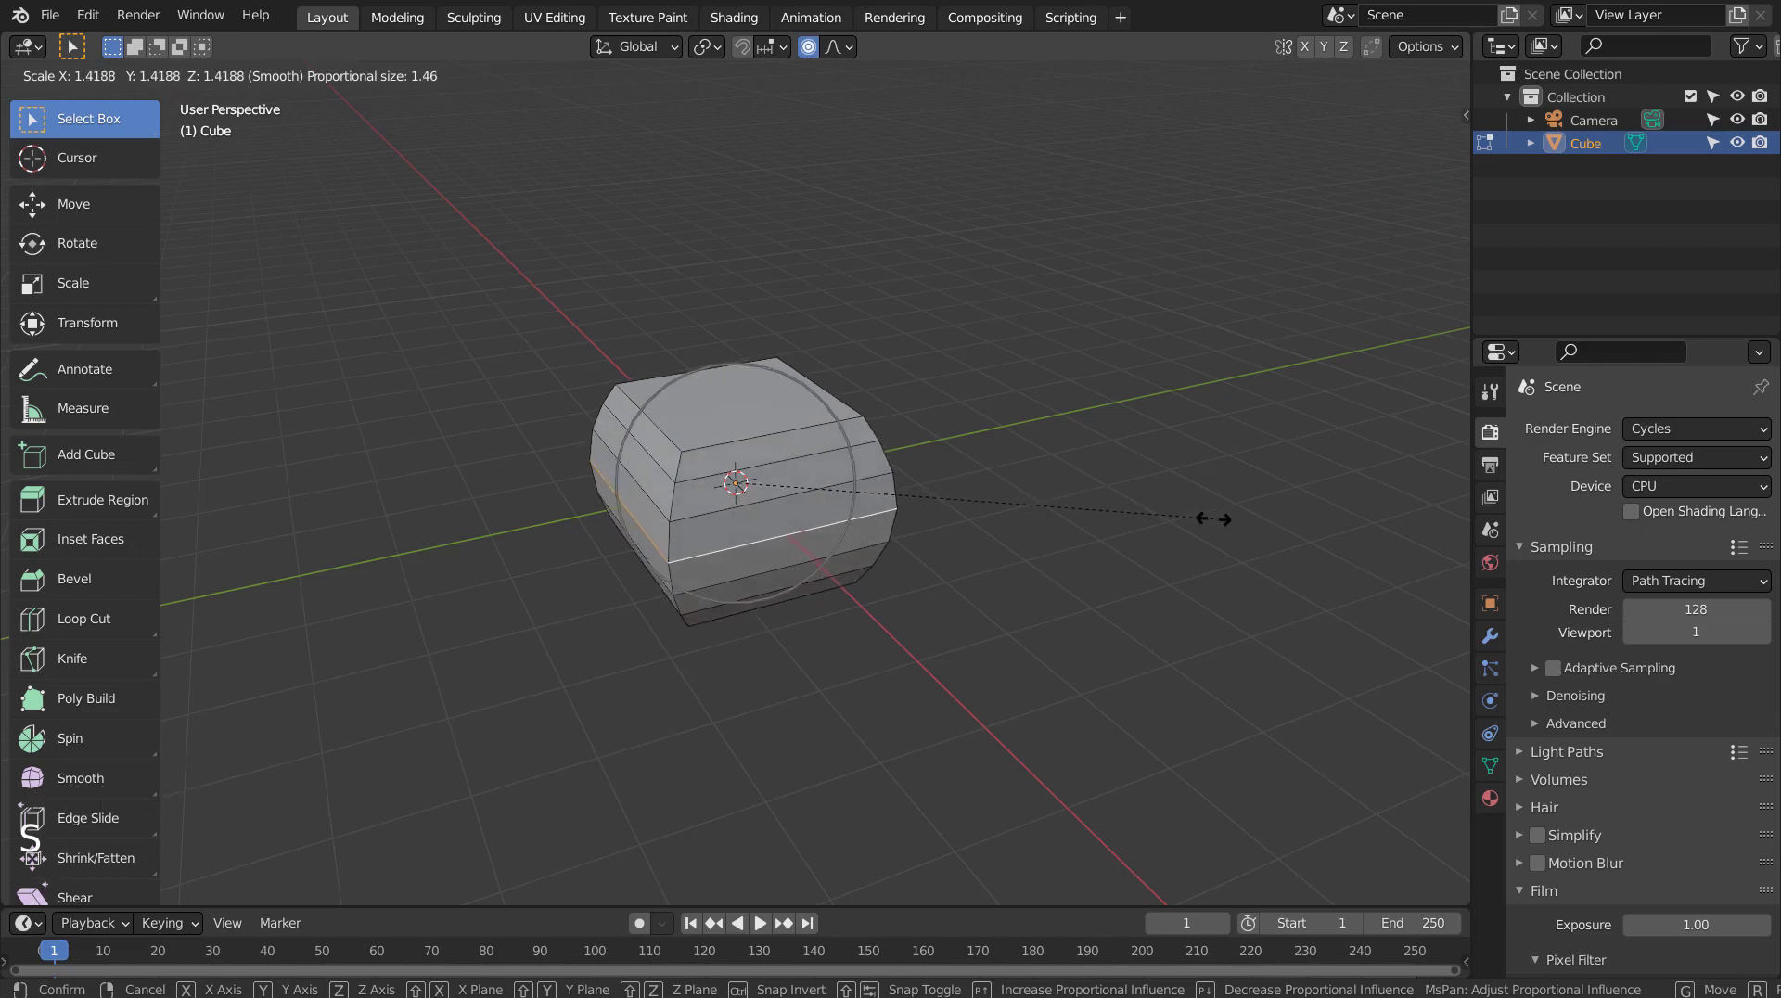
scroll(386, 544, up, 5)
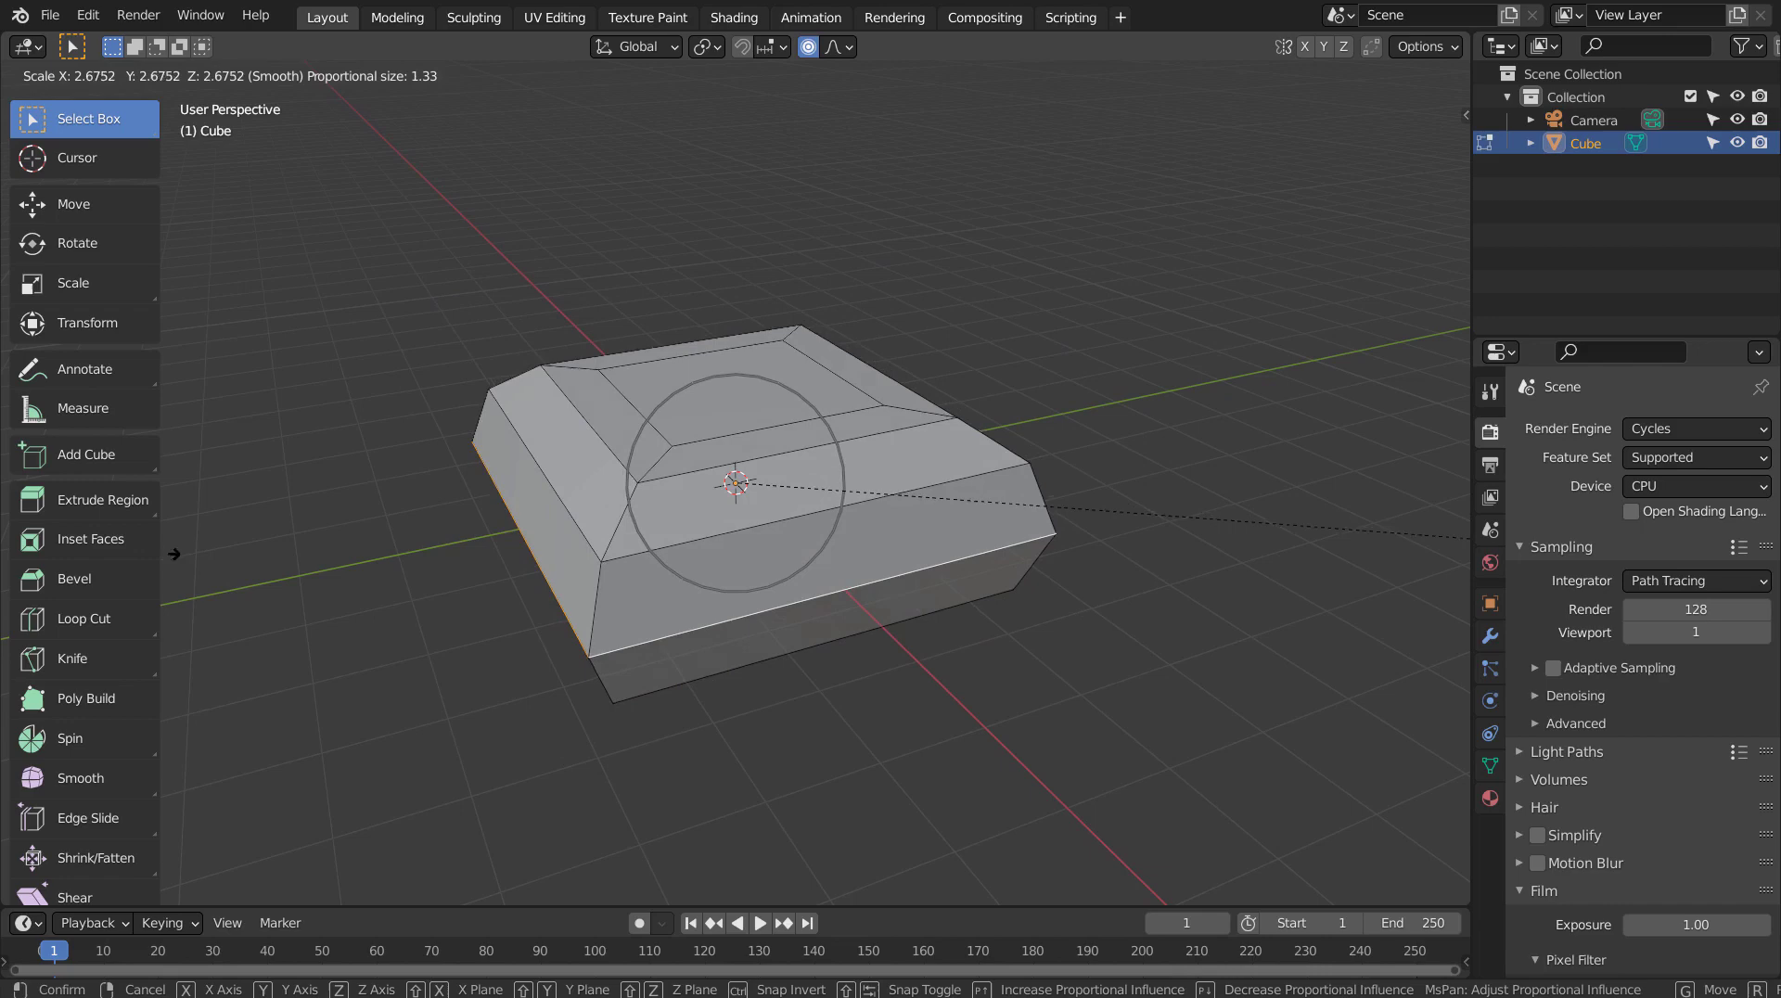
scroll(736, 483, up, 3)
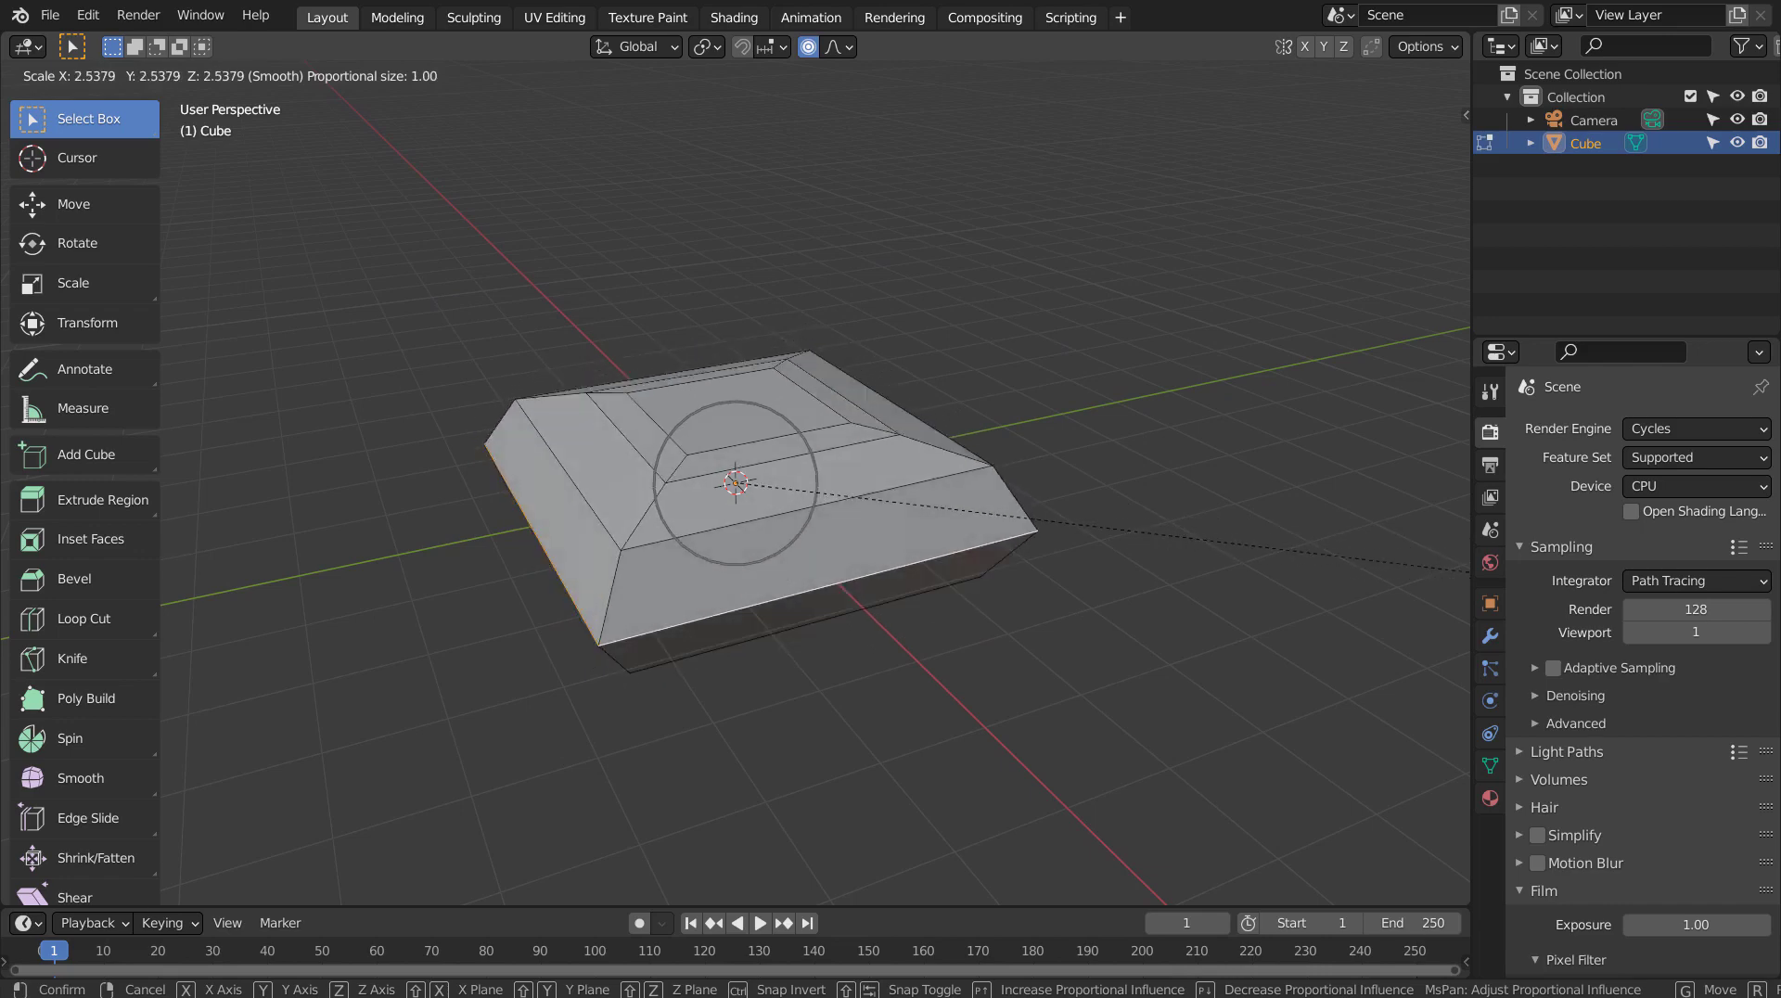
scroll(736, 482, down, 5)
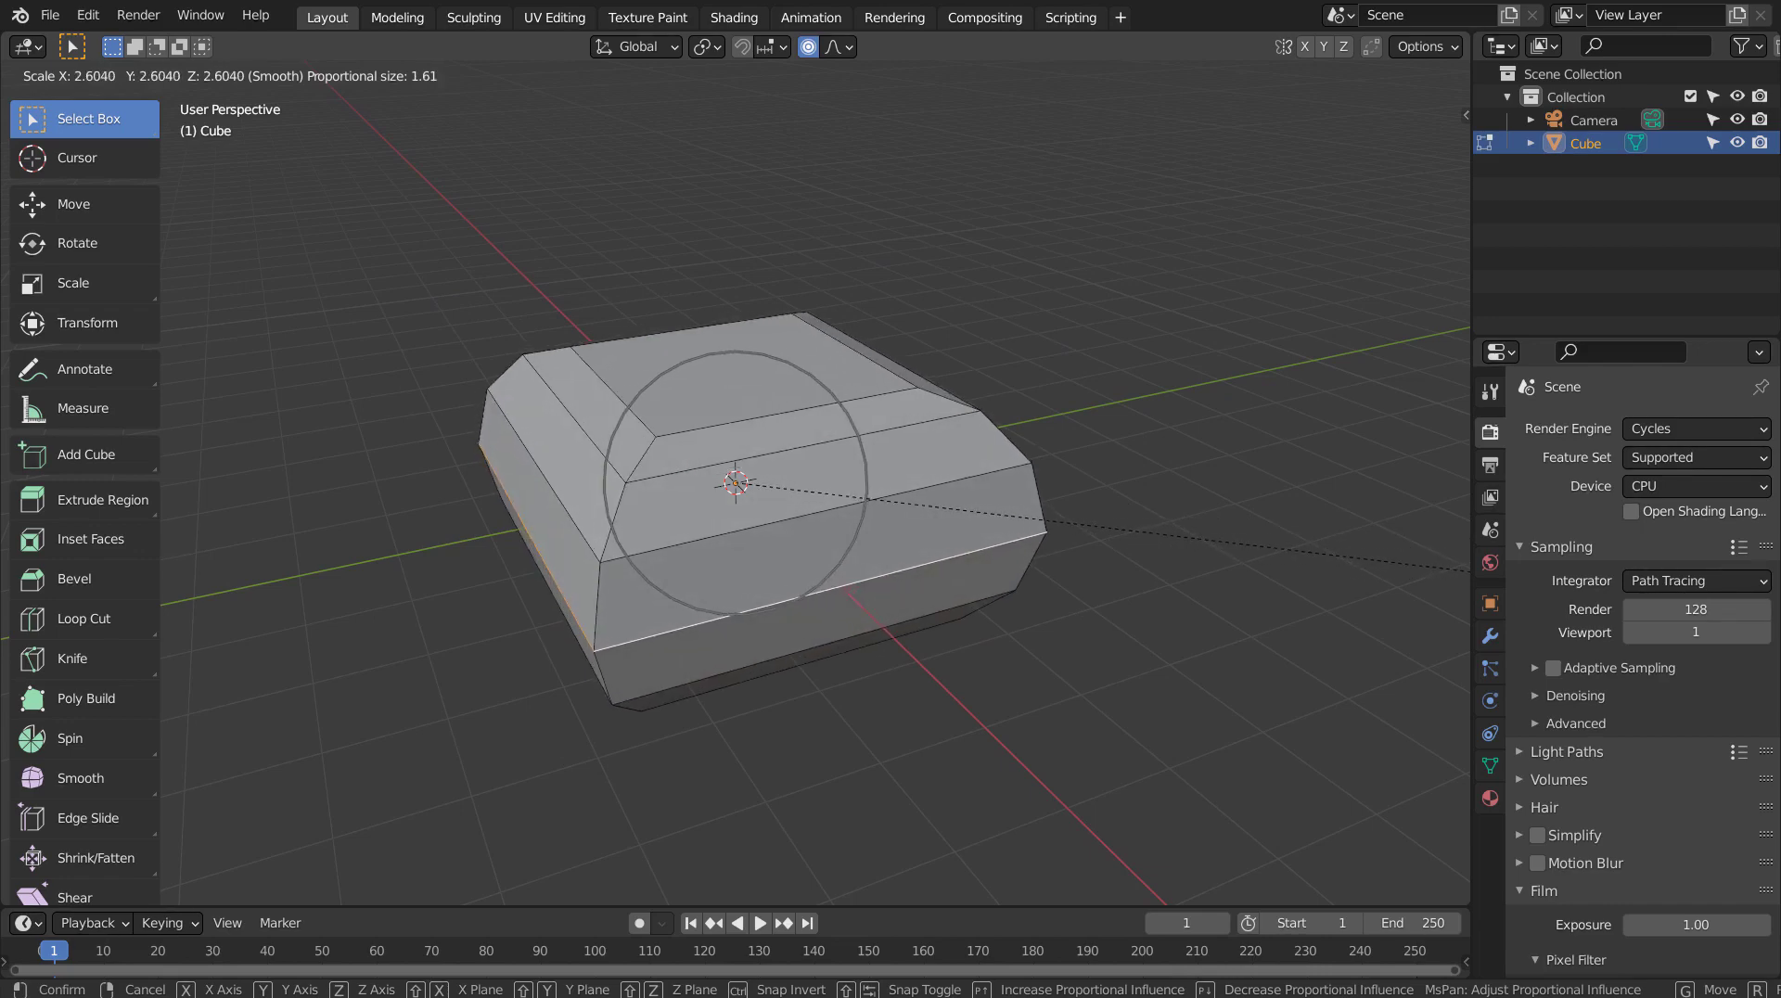
click(86, 594)
key(Tab)
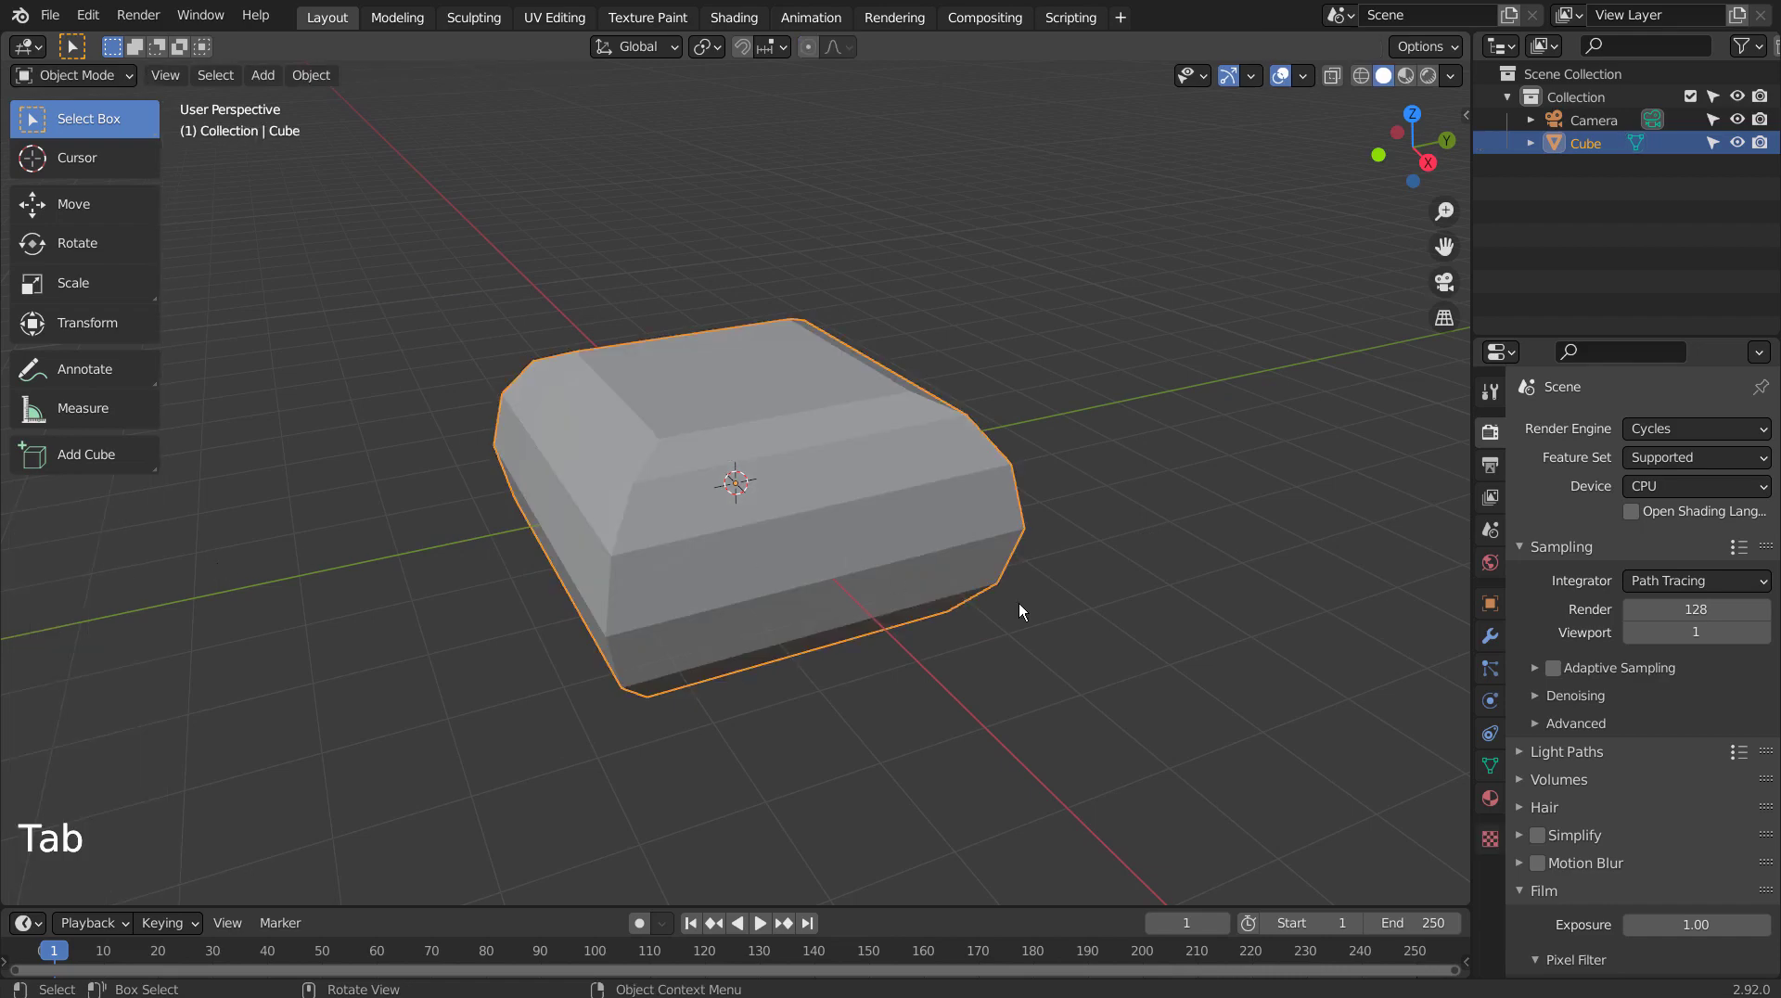
Flatten the cushion along Z and subdivide its whole mesh twice
key(s)
key(z)
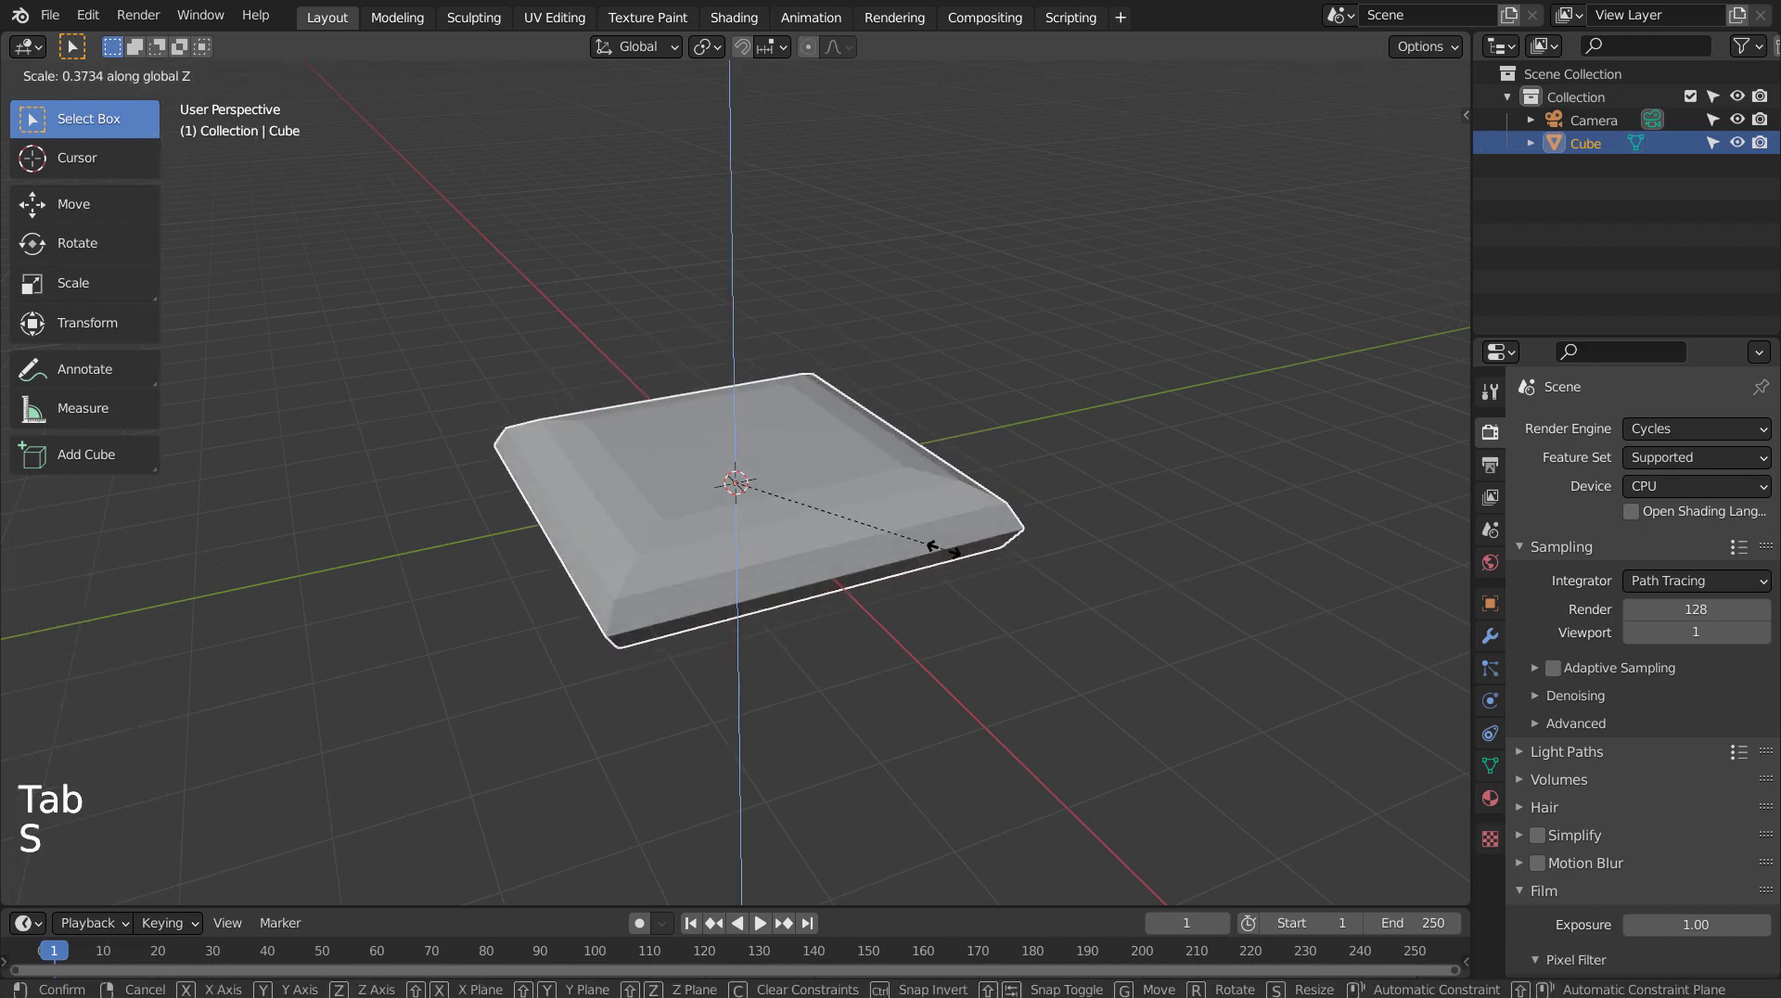
click(944, 549)
key(Tab)
key(a)
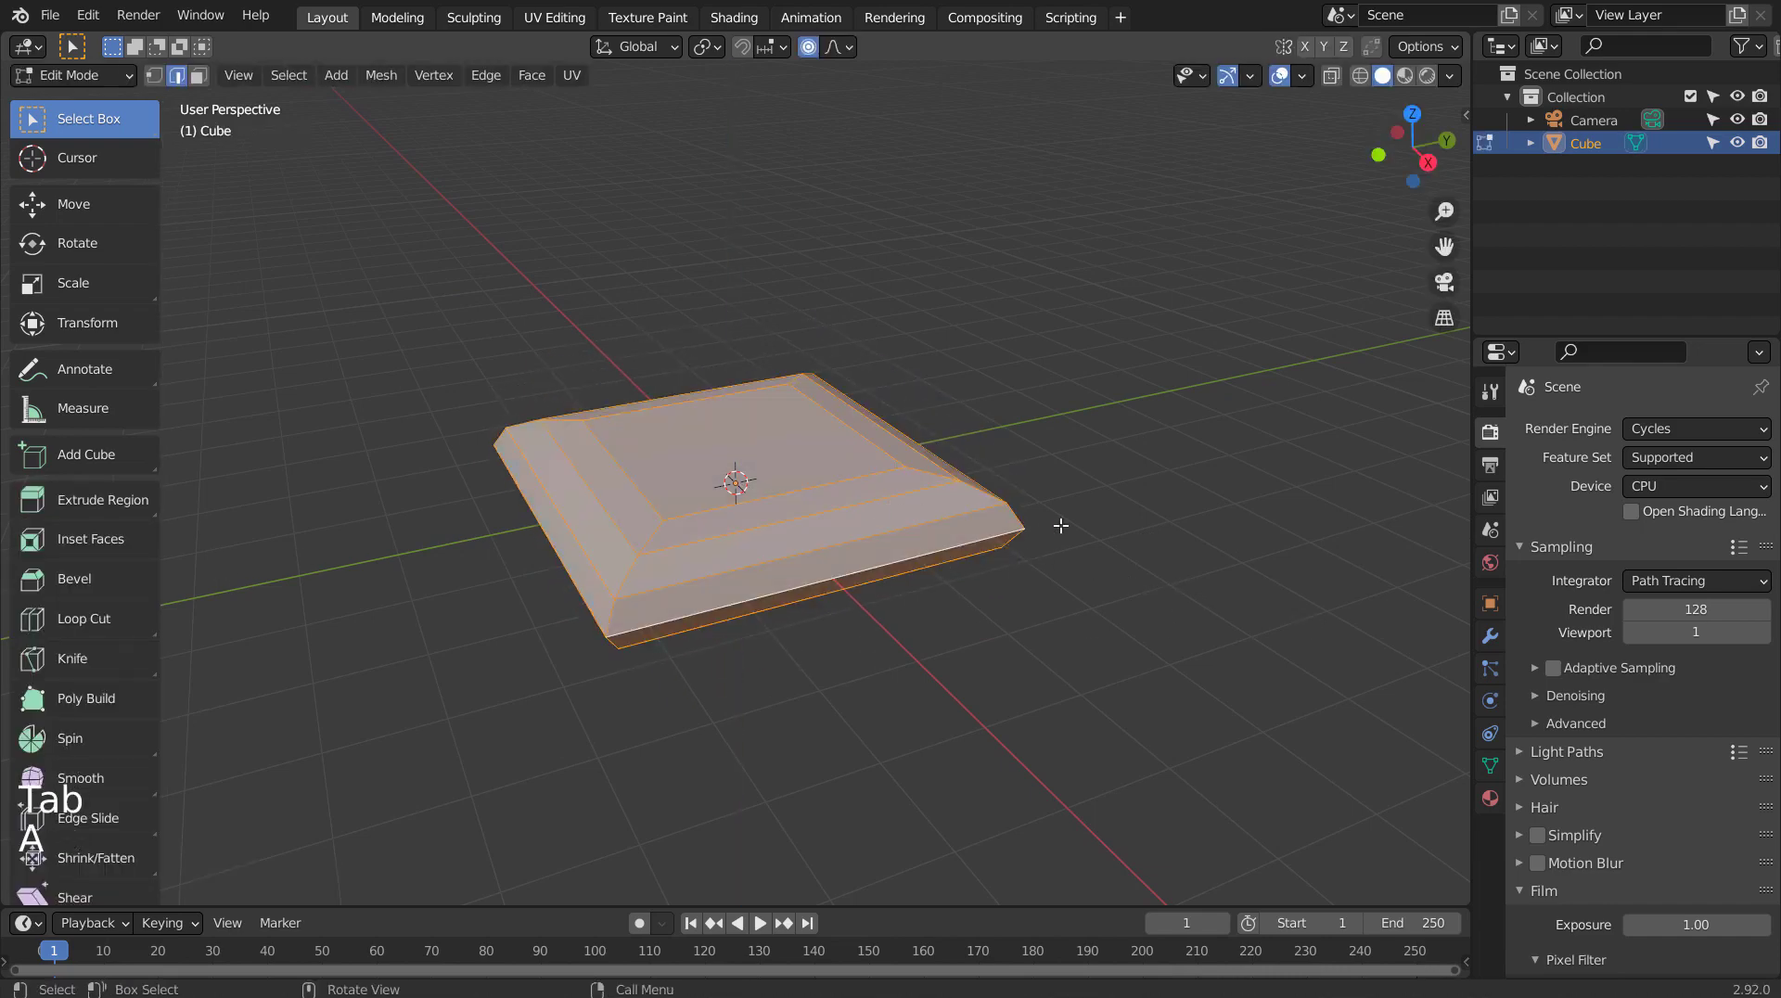
right_click(1187, 542)
click(1187, 541)
right_click(1188, 542)
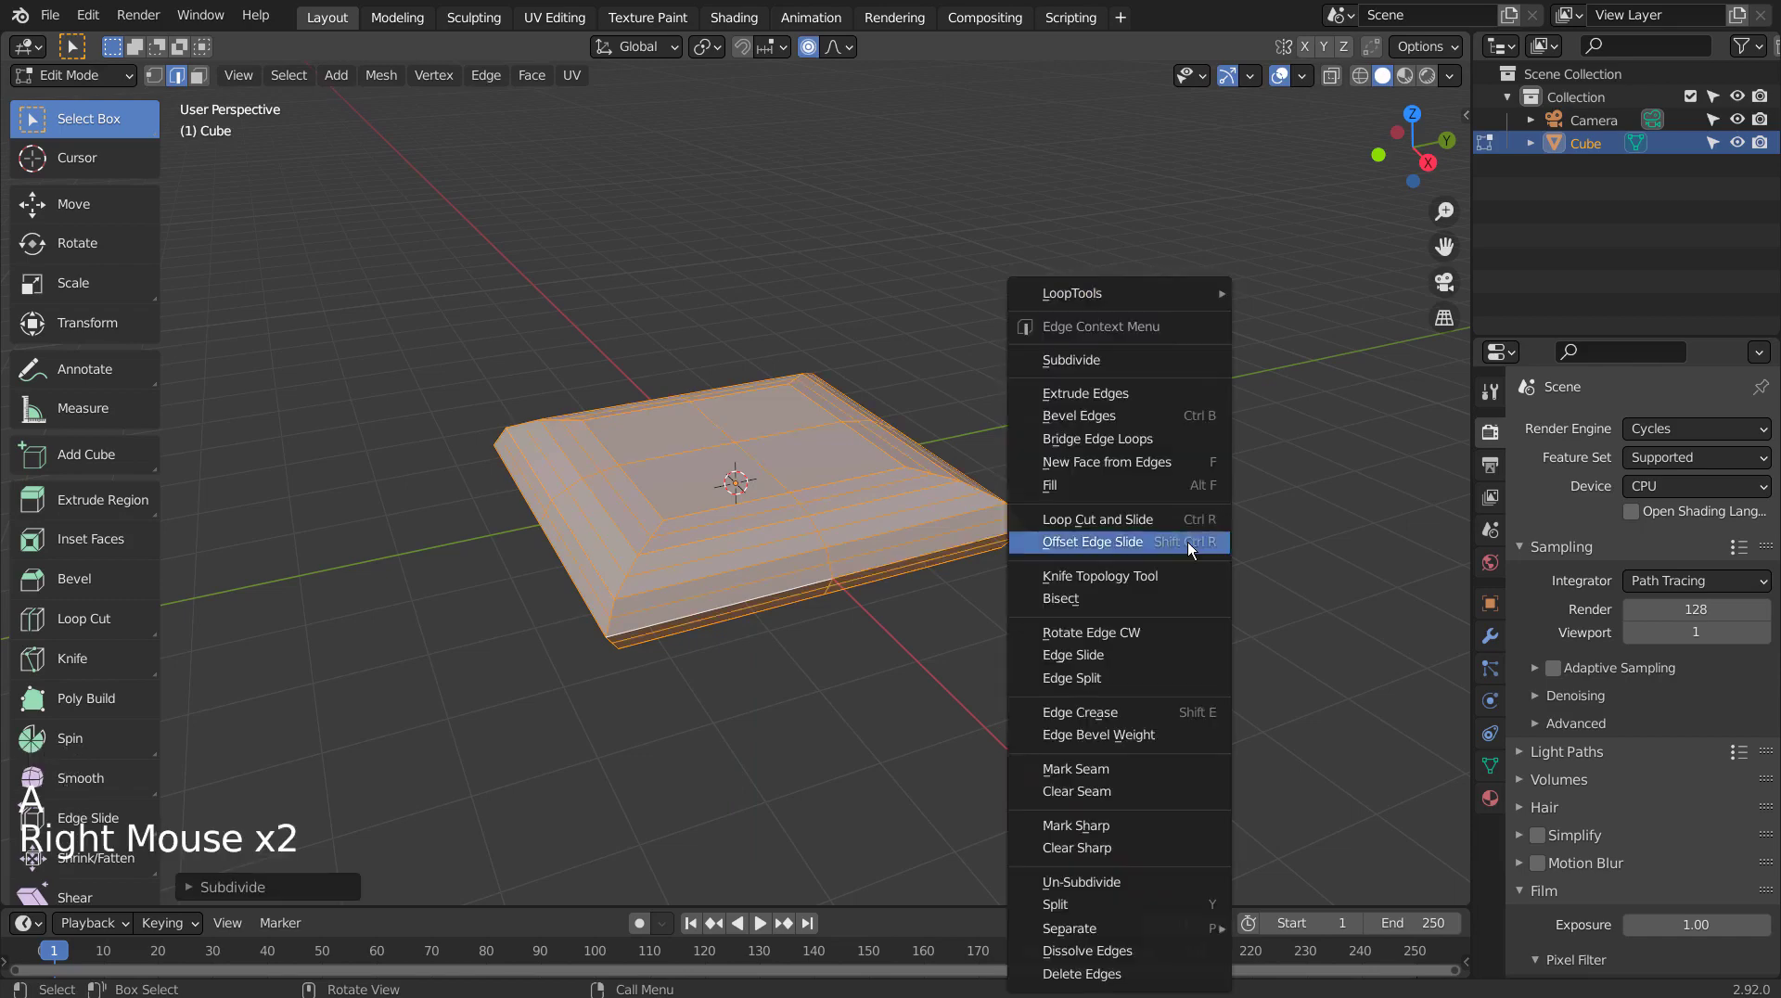
click(1188, 542)
key(Tab)
Squash the subdivided cushion even thinner along Z and return to Edit Mode
middle_drag(992, 686, 909, 543)
click(909, 543)
key(s)
key(z)
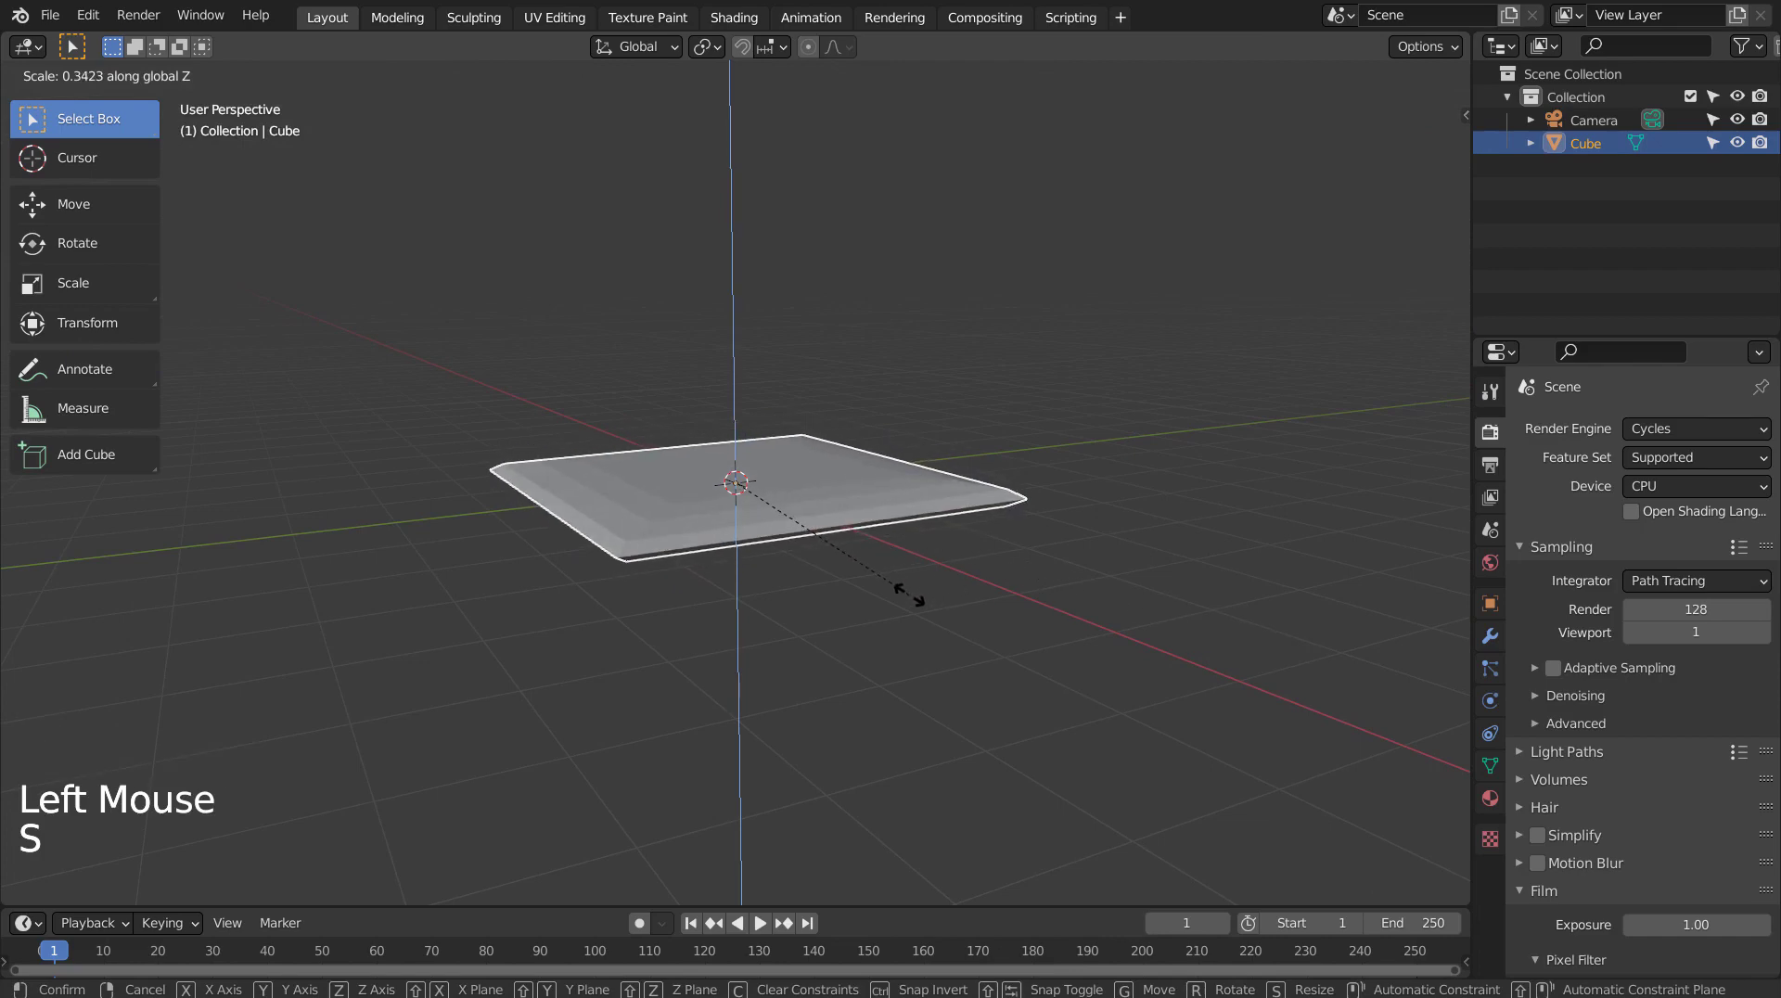
click(937, 596)
key(Tab)
middle_drag(990, 663, 1030, 664)
Lift the mesh along Z with smooth proportional falloff and clear the selection
key(g)
key(z)
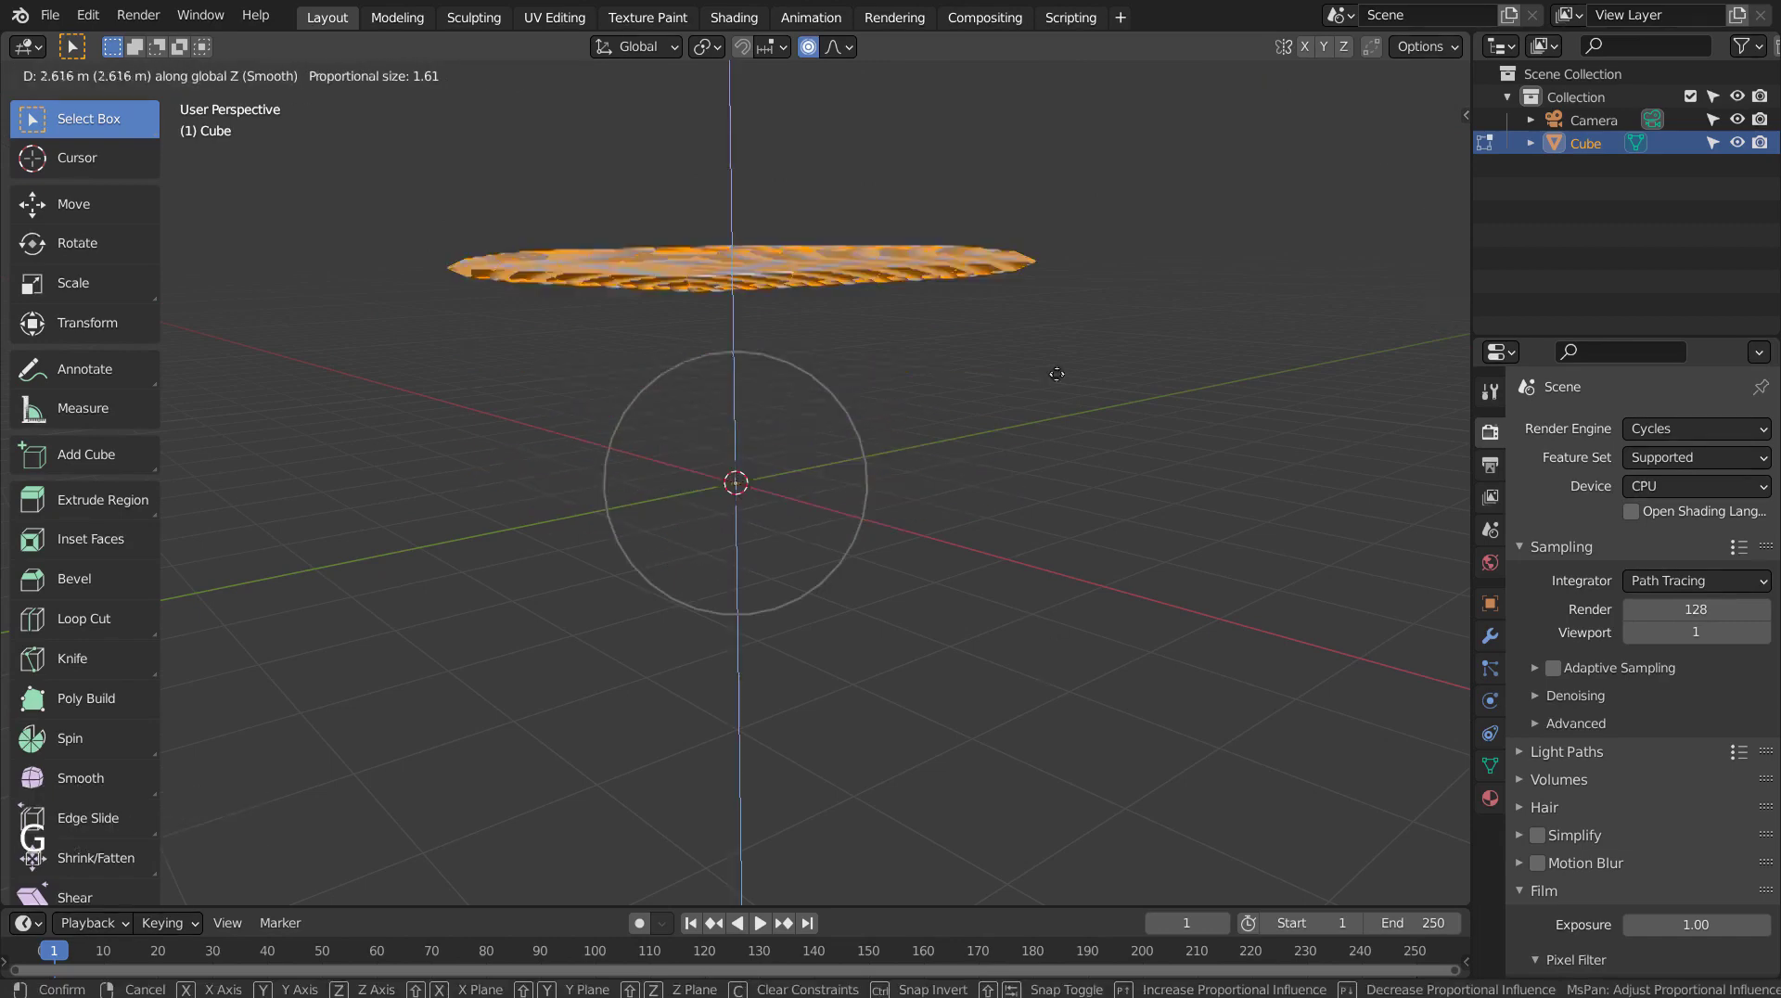
click(1056, 266)
scroll(1057, 265, down, 5)
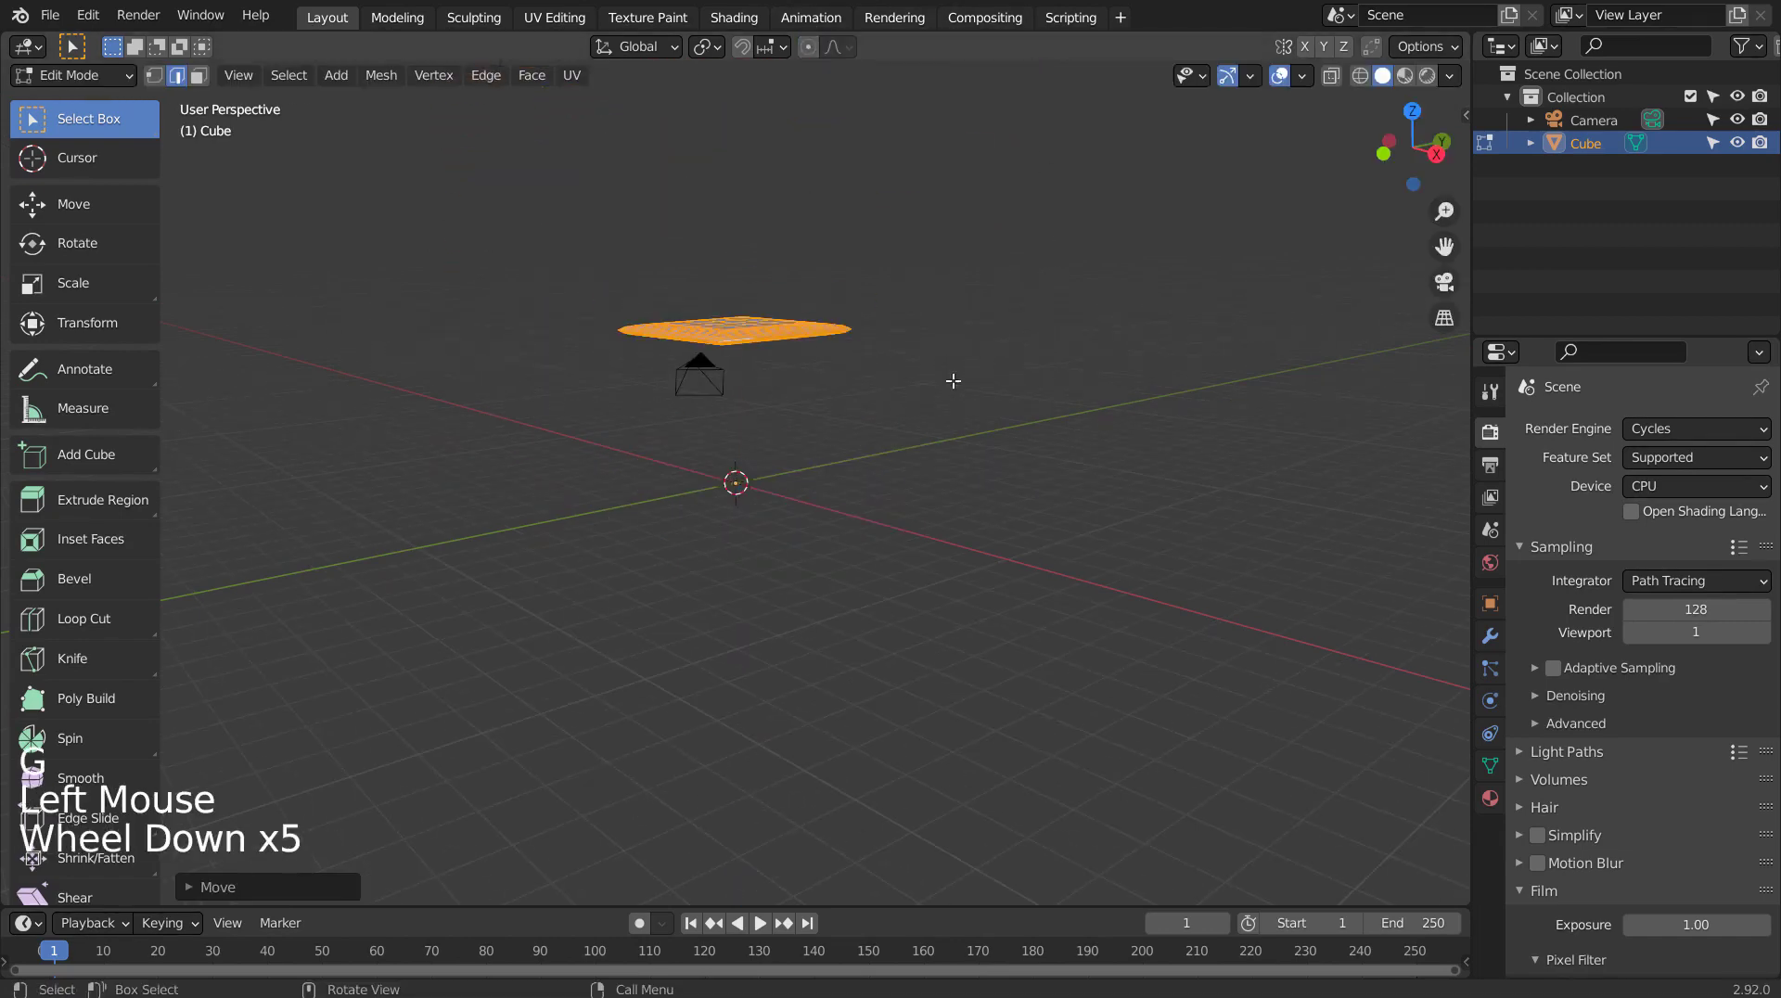
click(1033, 483)
middle_drag(1034, 483, 1037, 549)
Add a plane in Object Mode and scale it up into a large floor
key(shift+a)
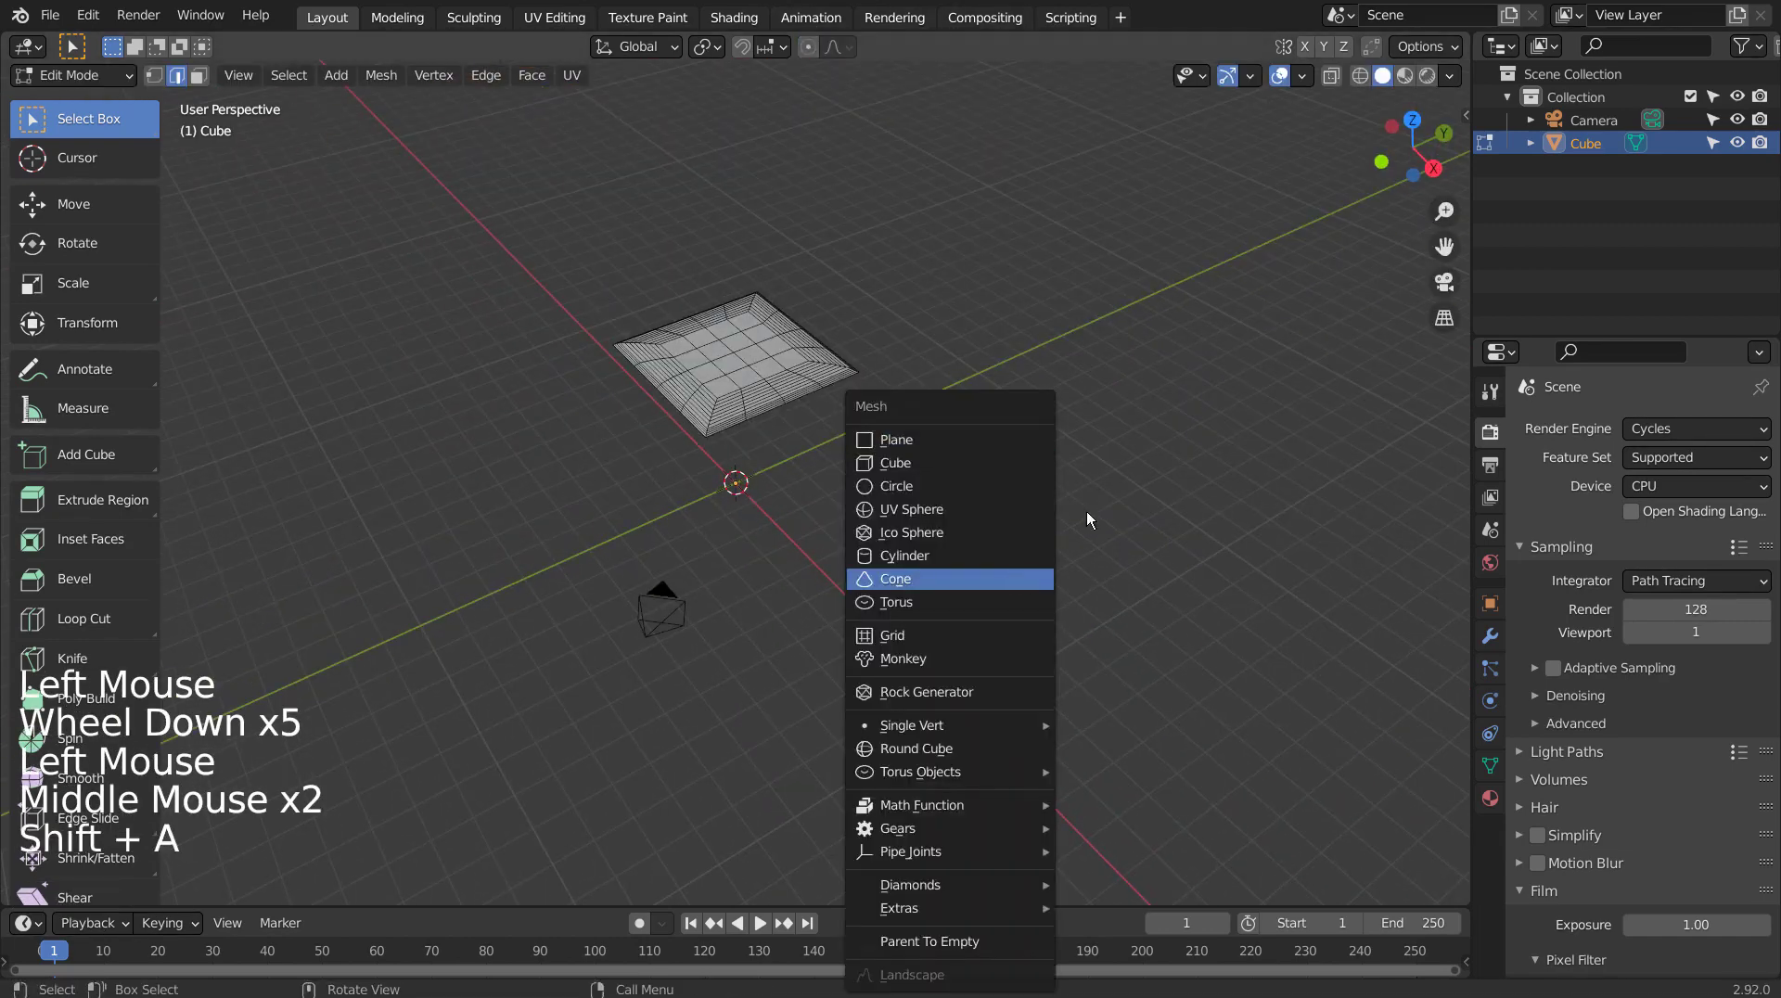
click(1225, 481)
key(Tab)
key(shift+a)
mouse_move(987, 480)
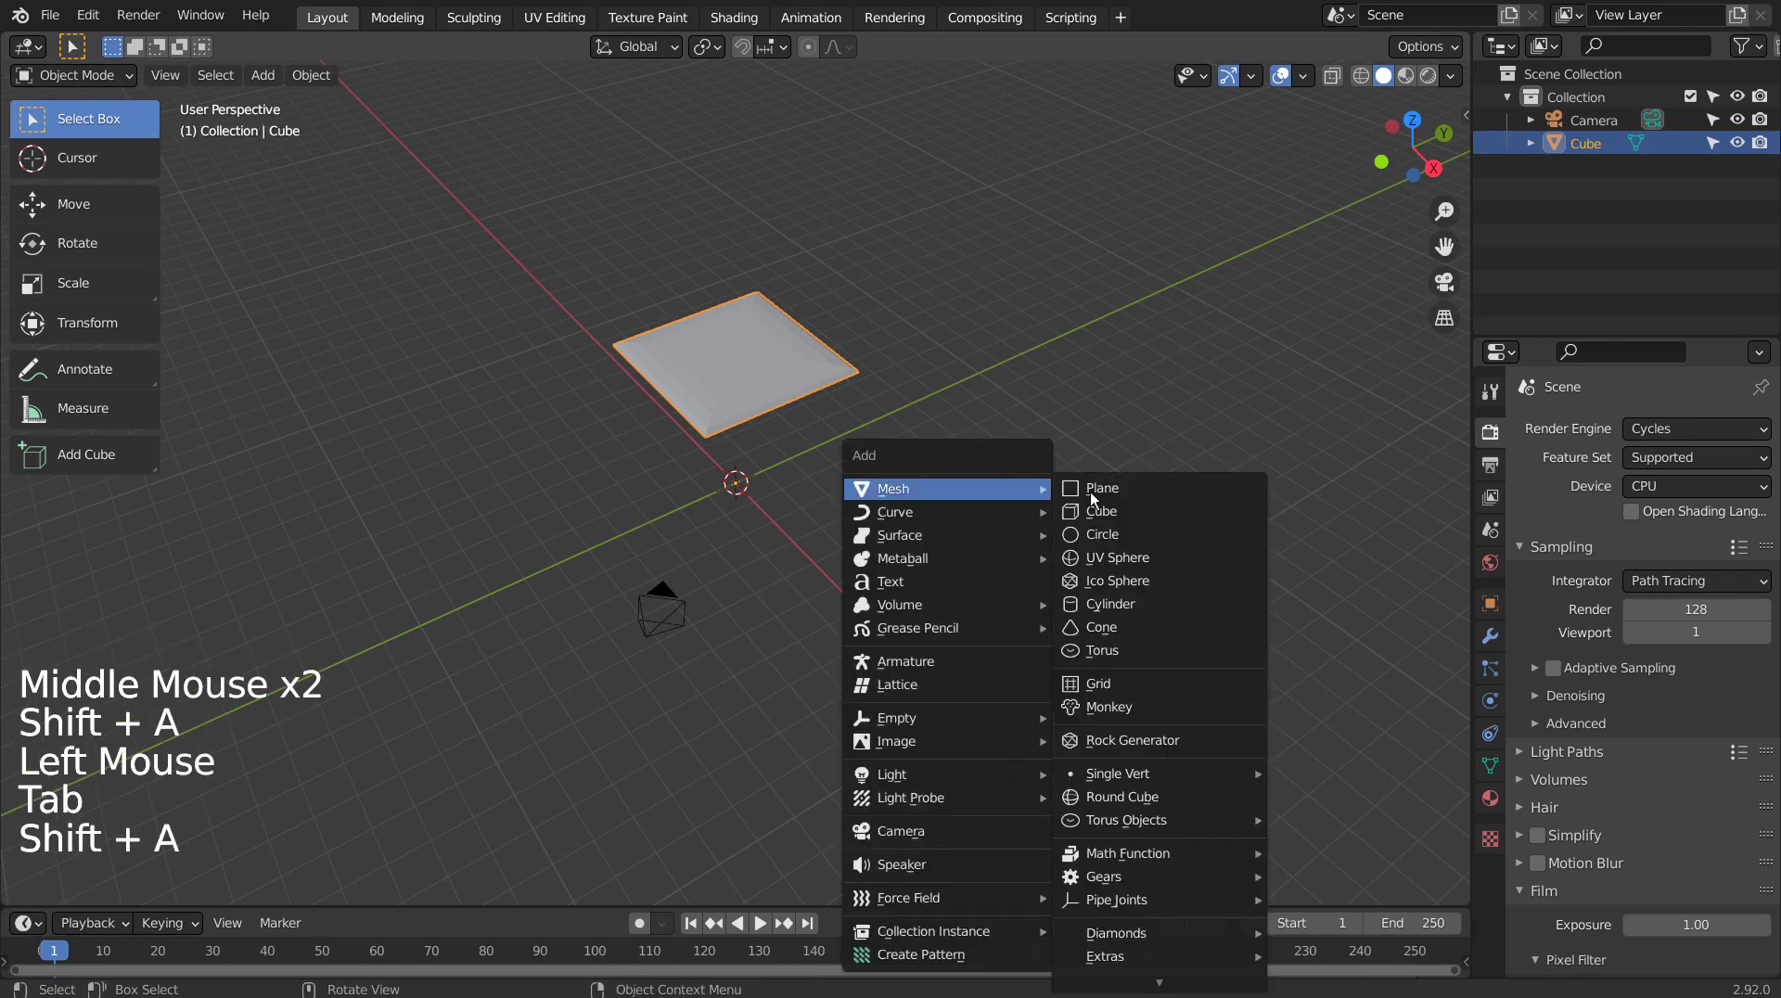
click(1094, 483)
key(s)
click(421, 487)
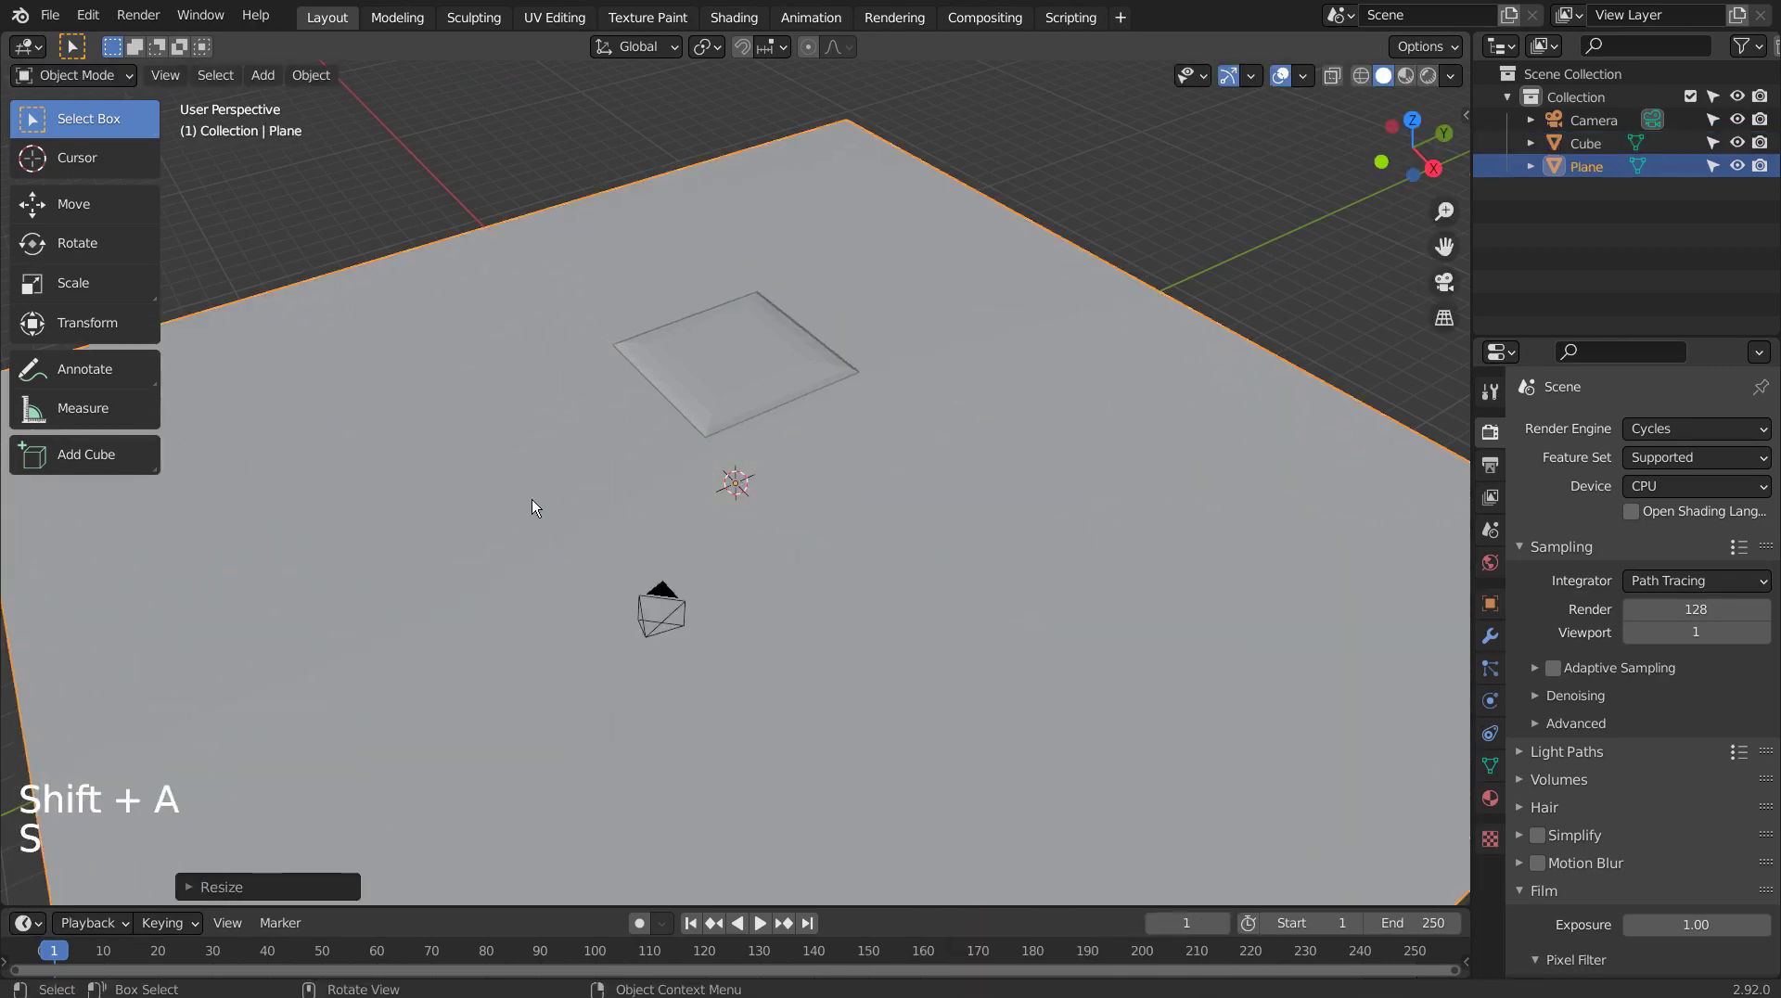
Make the floor plane a collision object and give the cushion cloth physics
middle_drag(531, 499, 1411, 656)
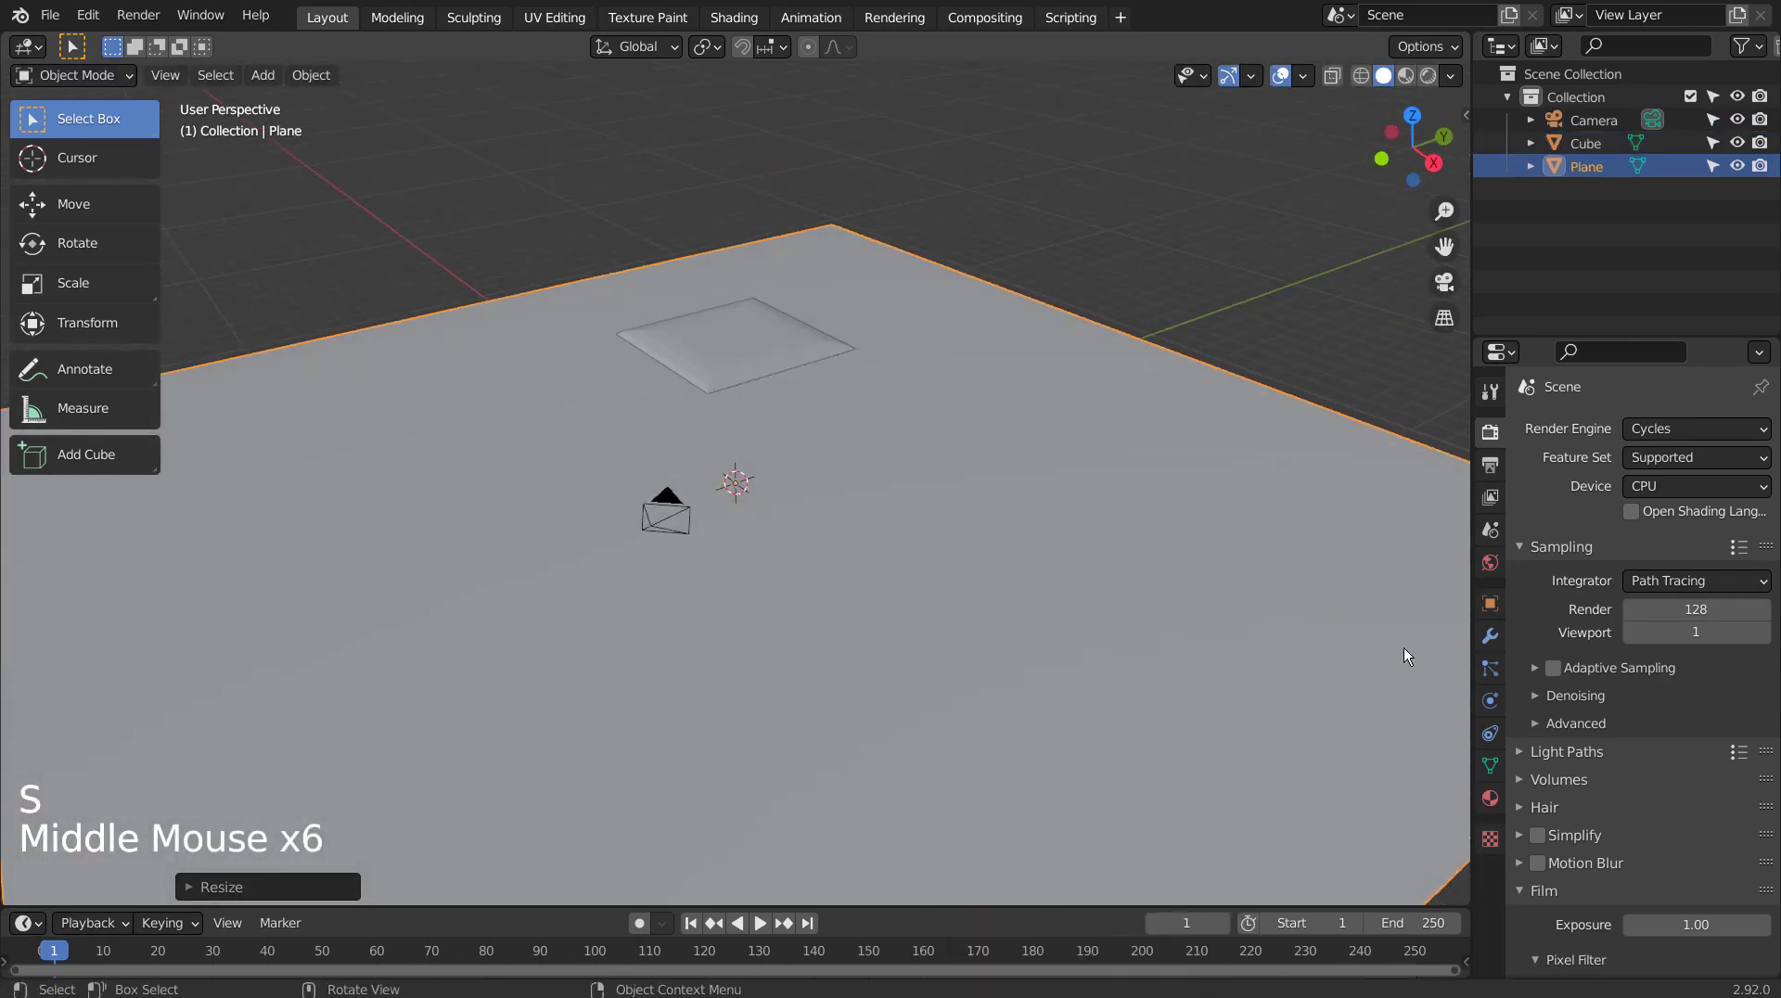
click(1491, 702)
click(1679, 482)
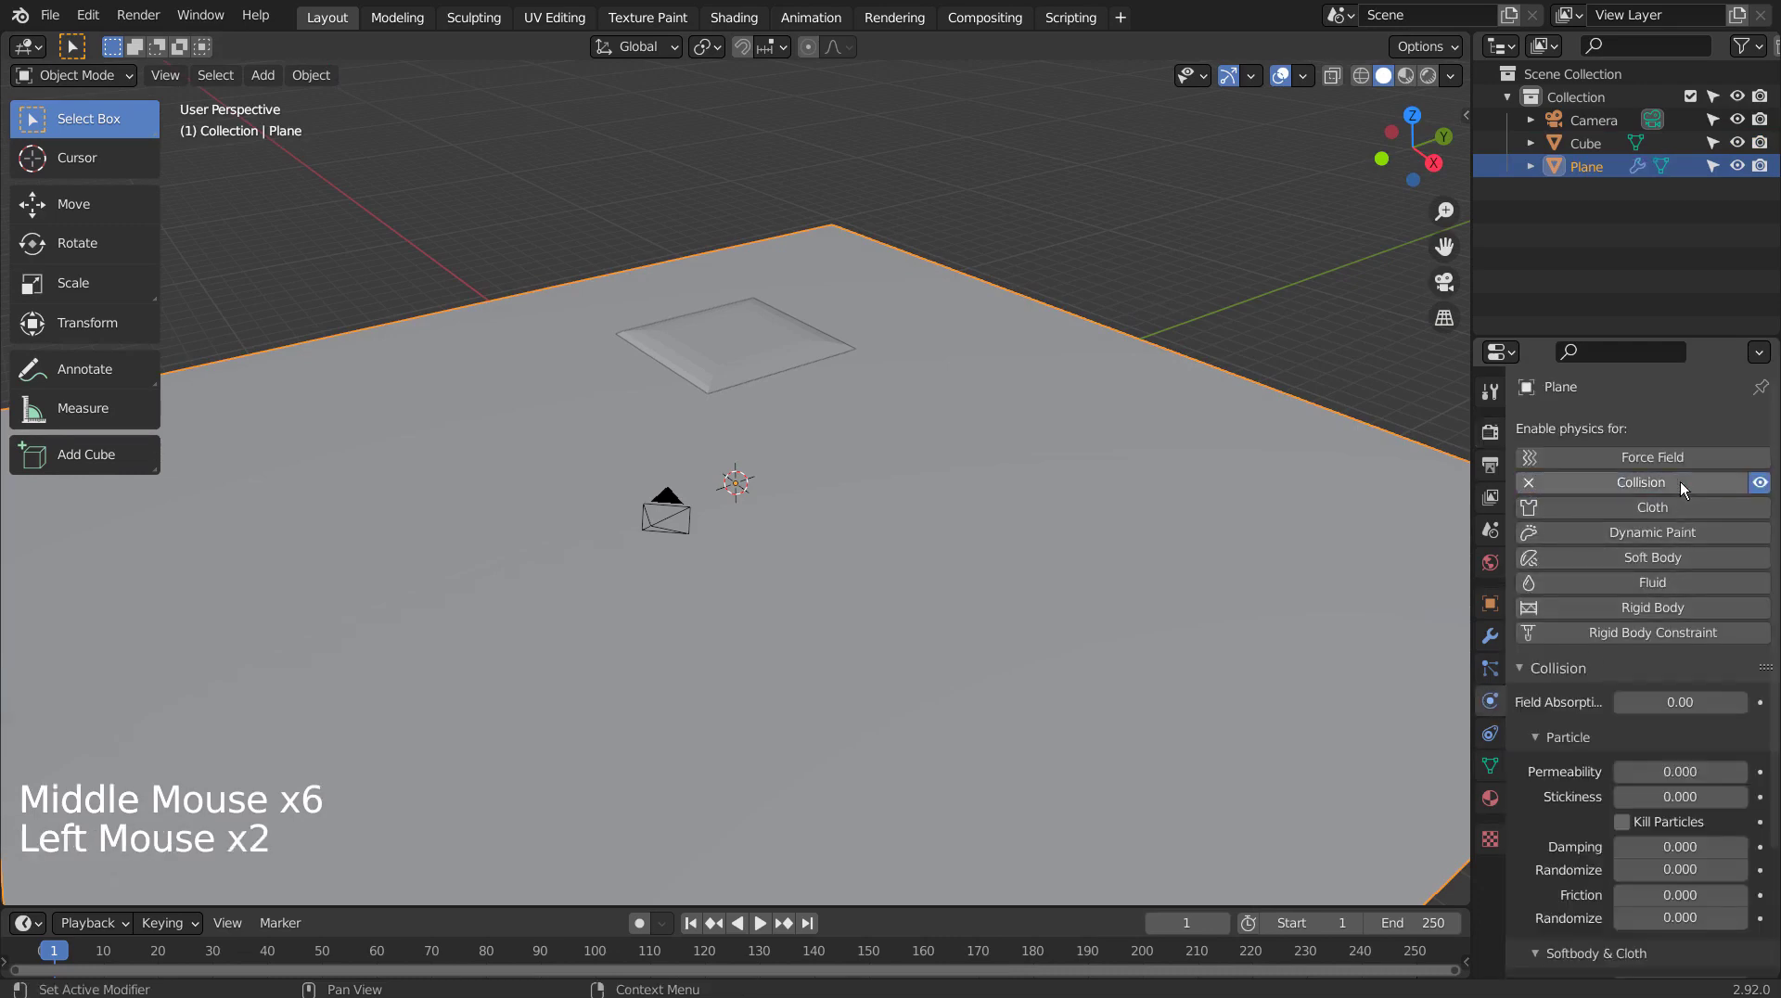
click(744, 358)
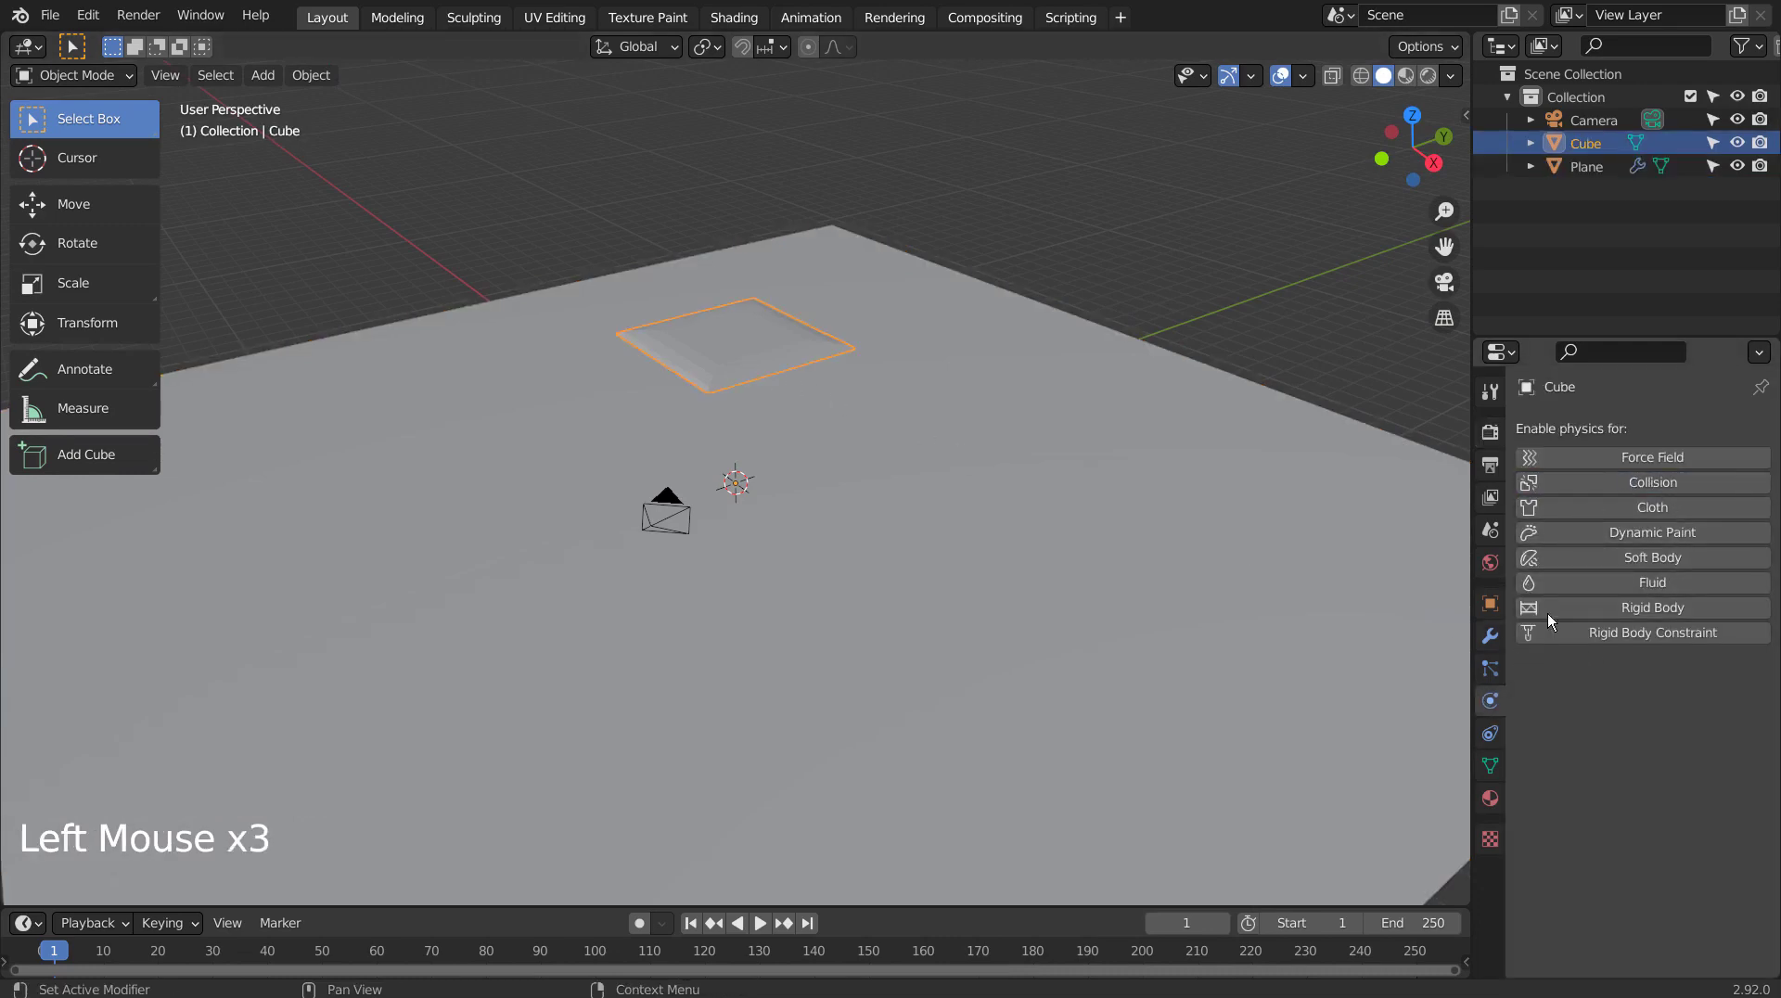
click(1646, 507)
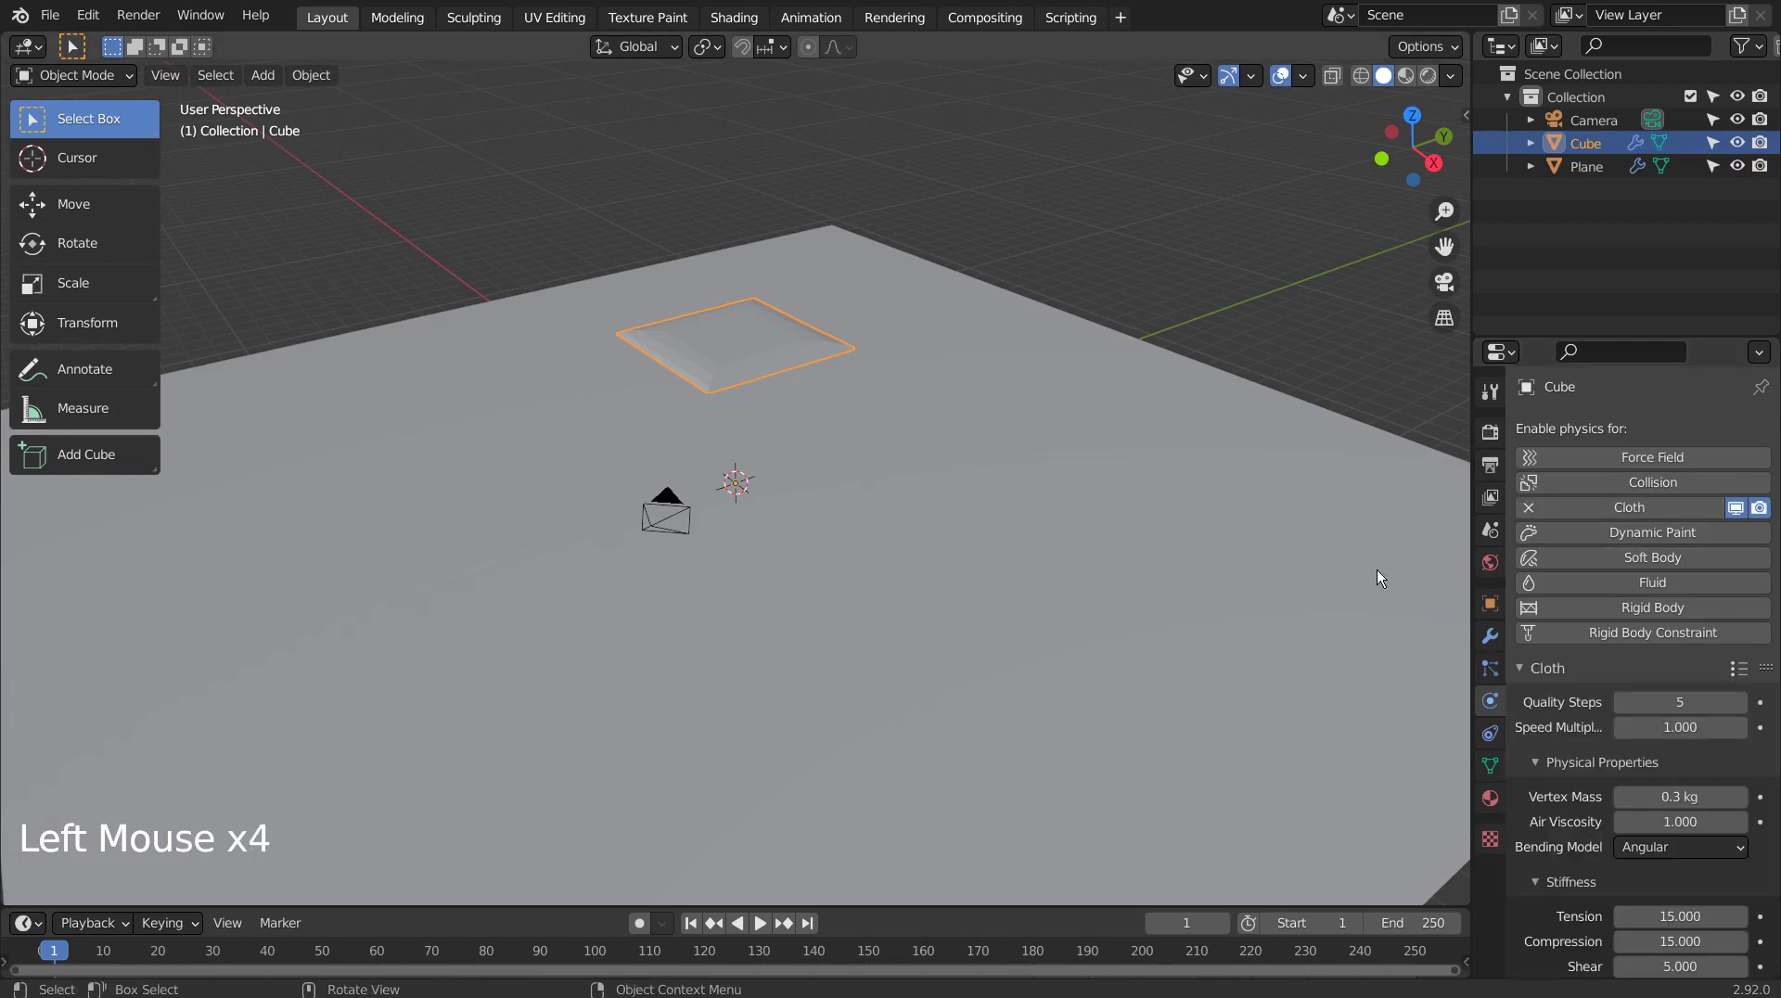
click(758, 924)
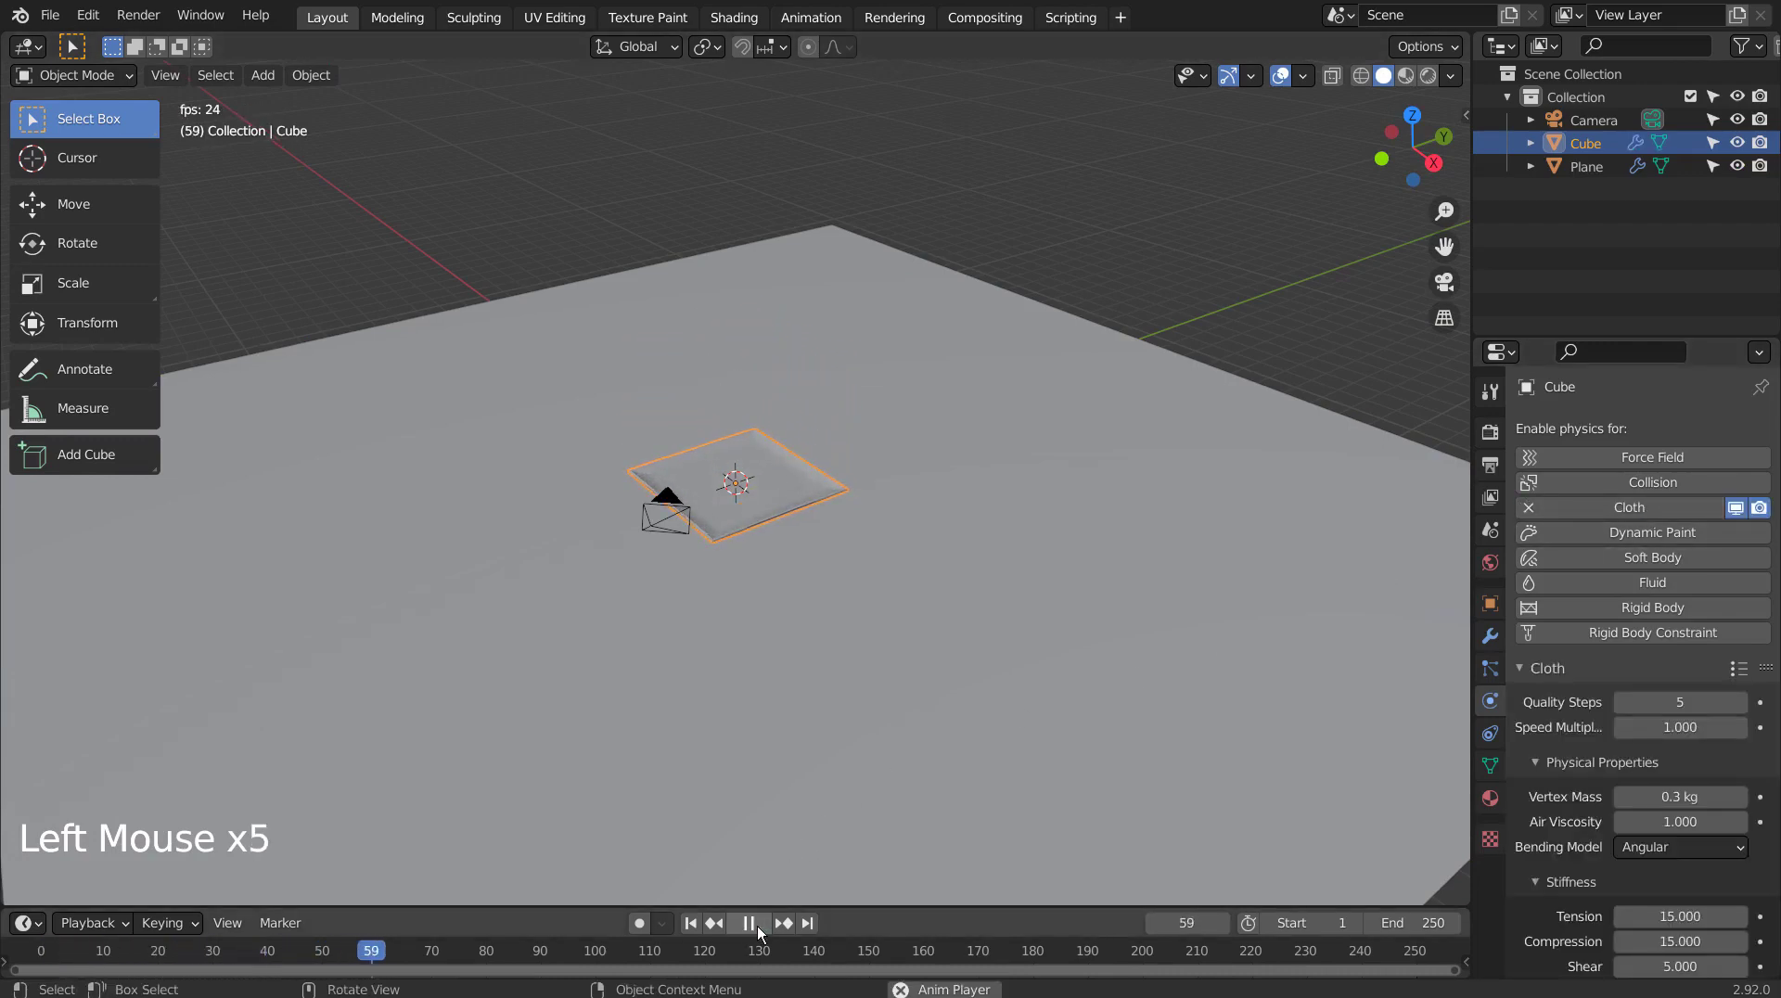
middle_drag(910, 648, 680, 851)
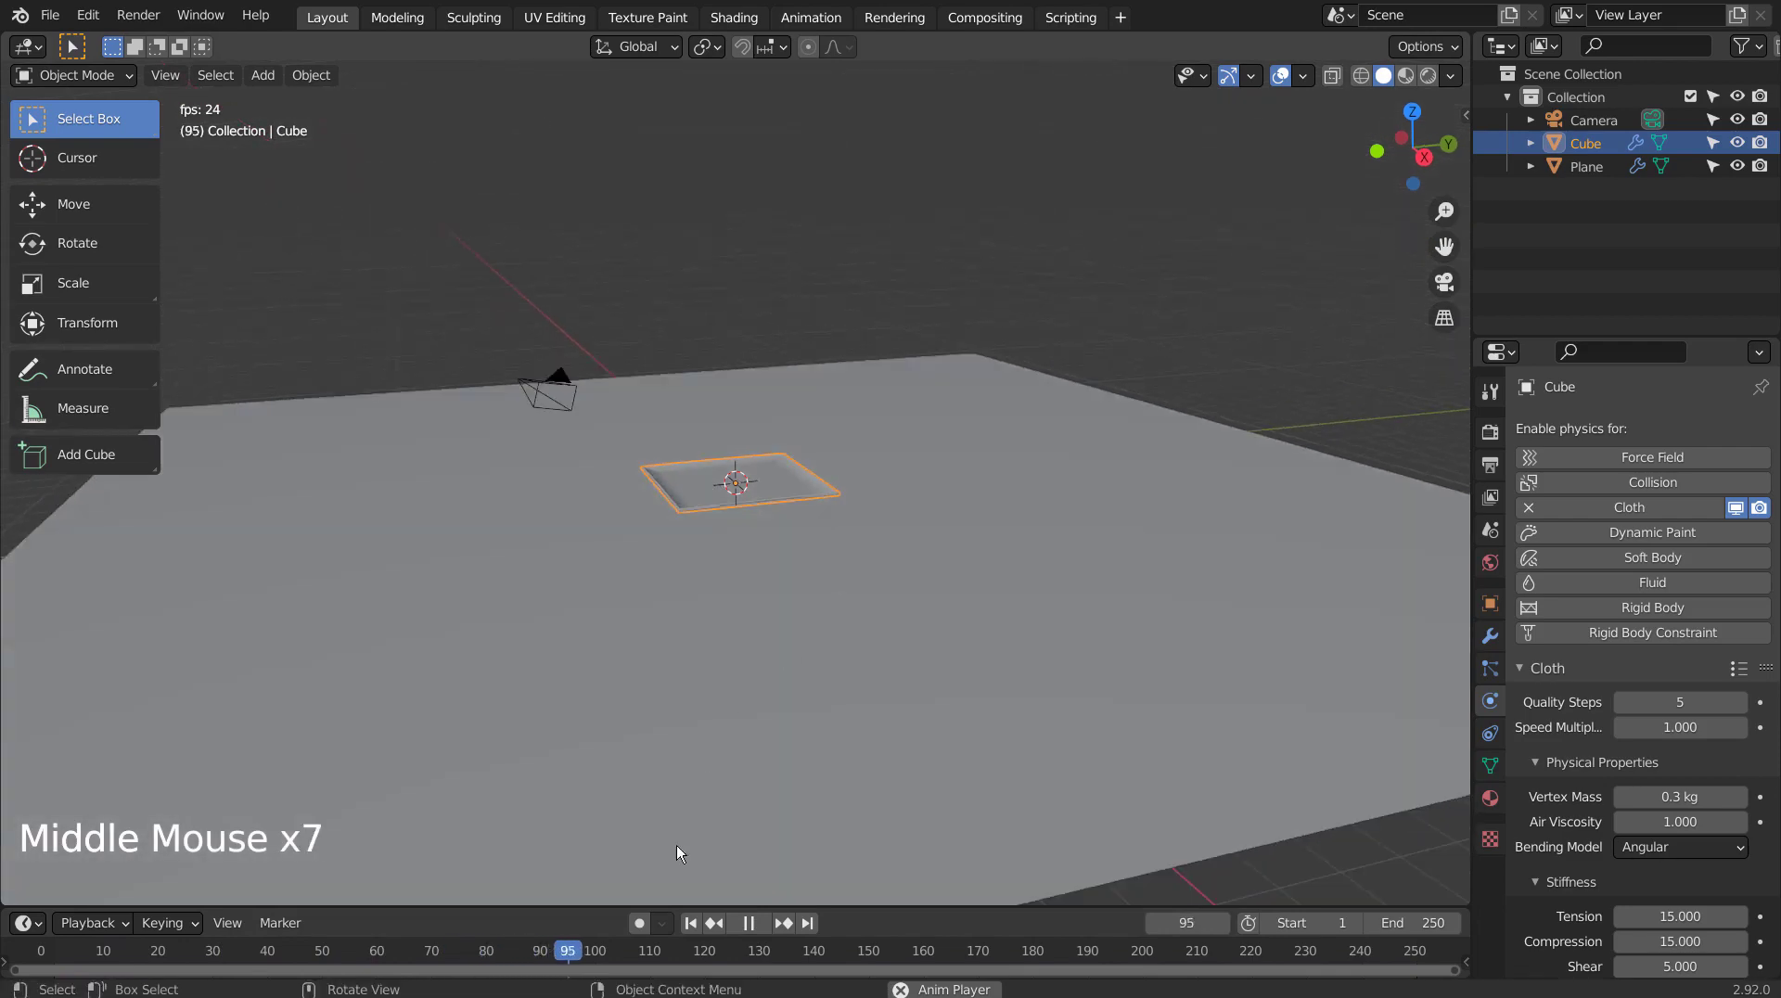
click(689, 924)
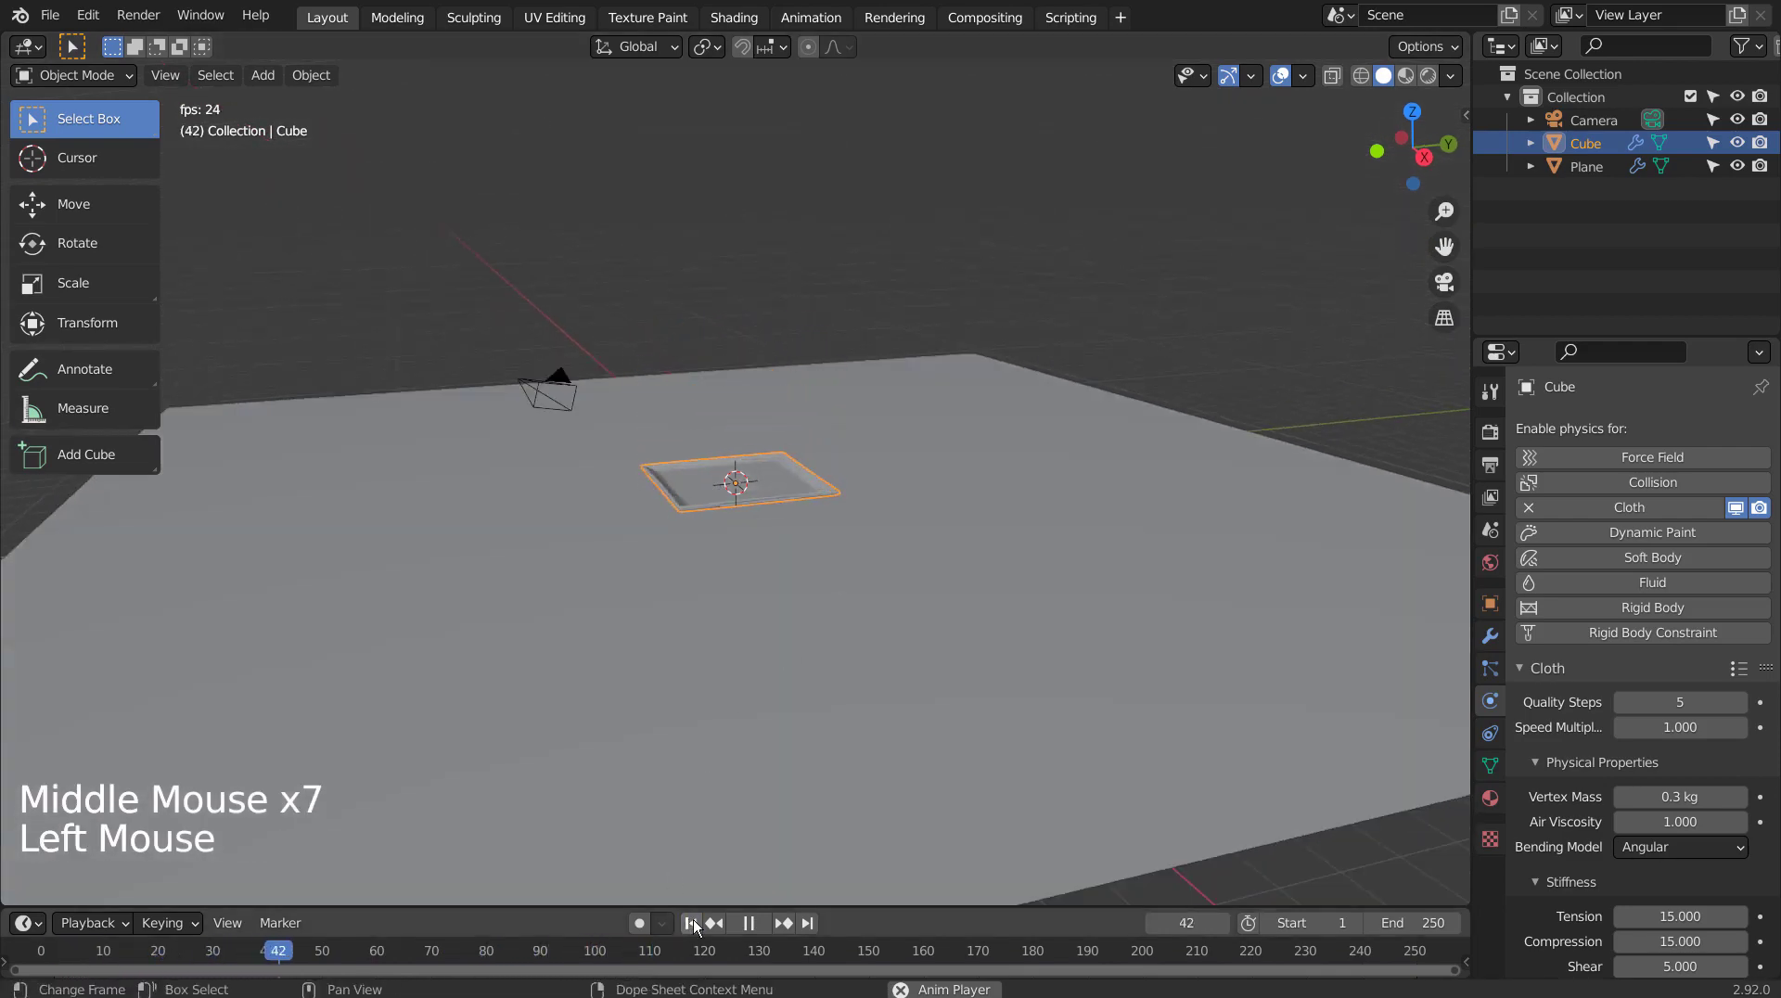
click(691, 924)
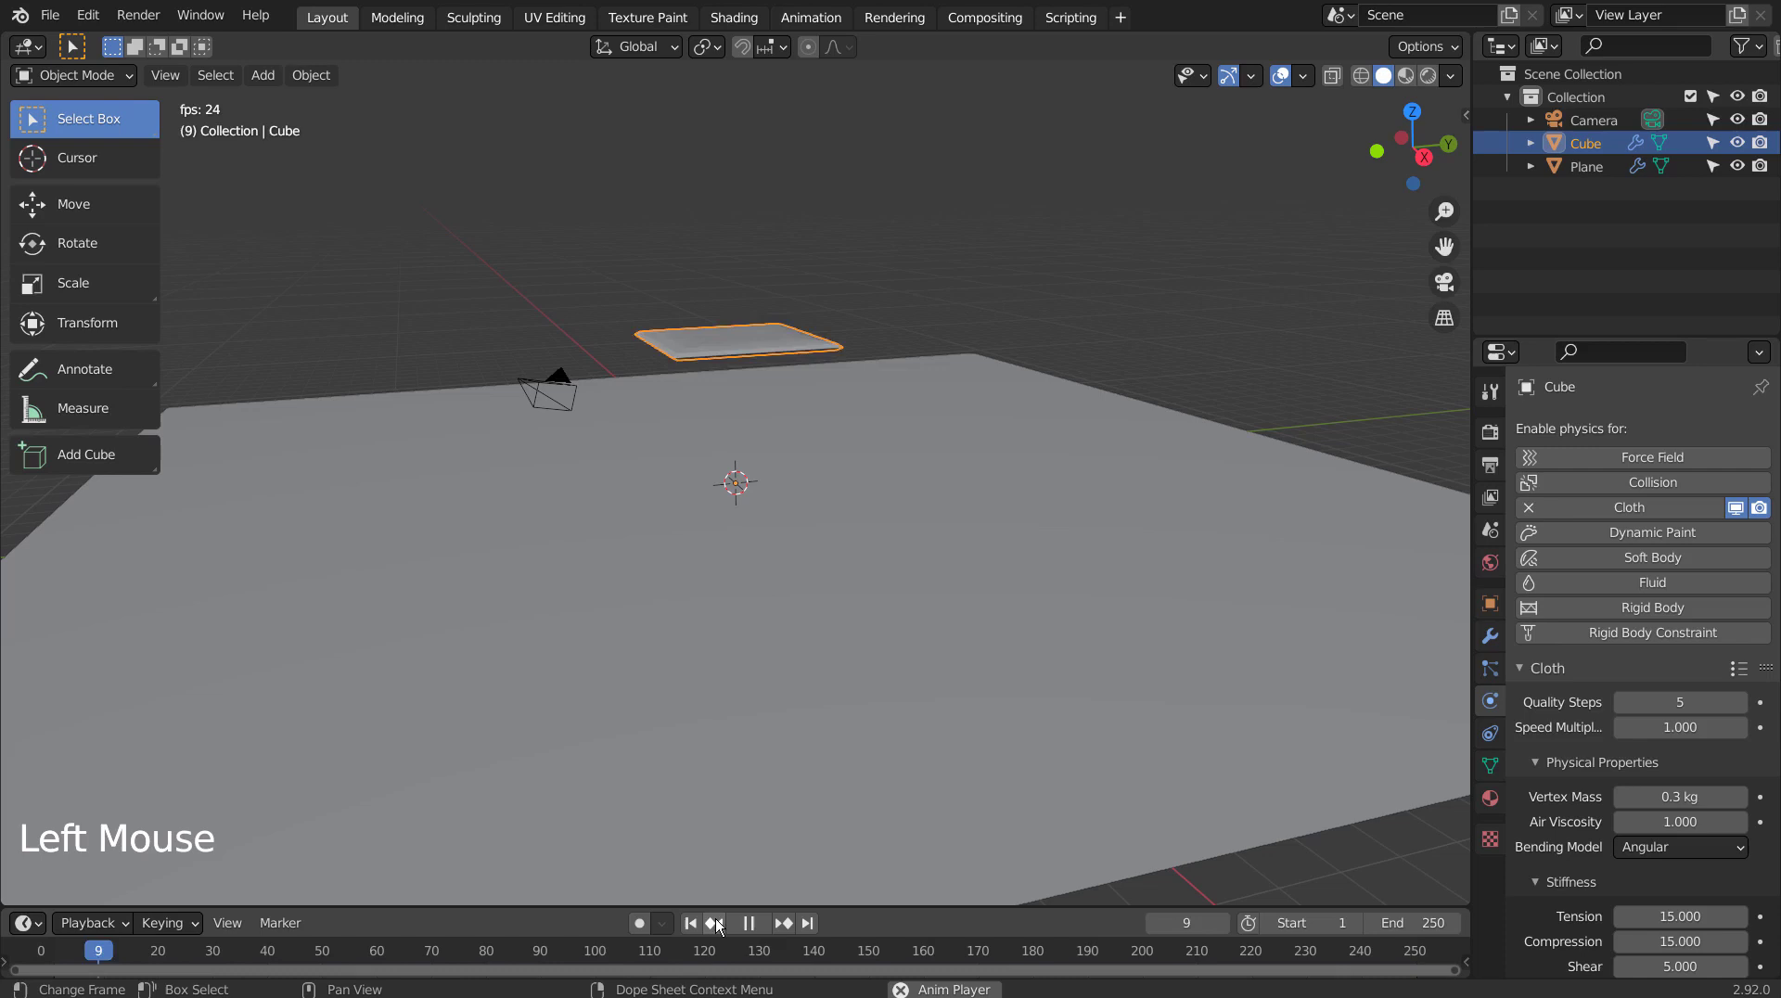
click(752, 926)
click(689, 924)
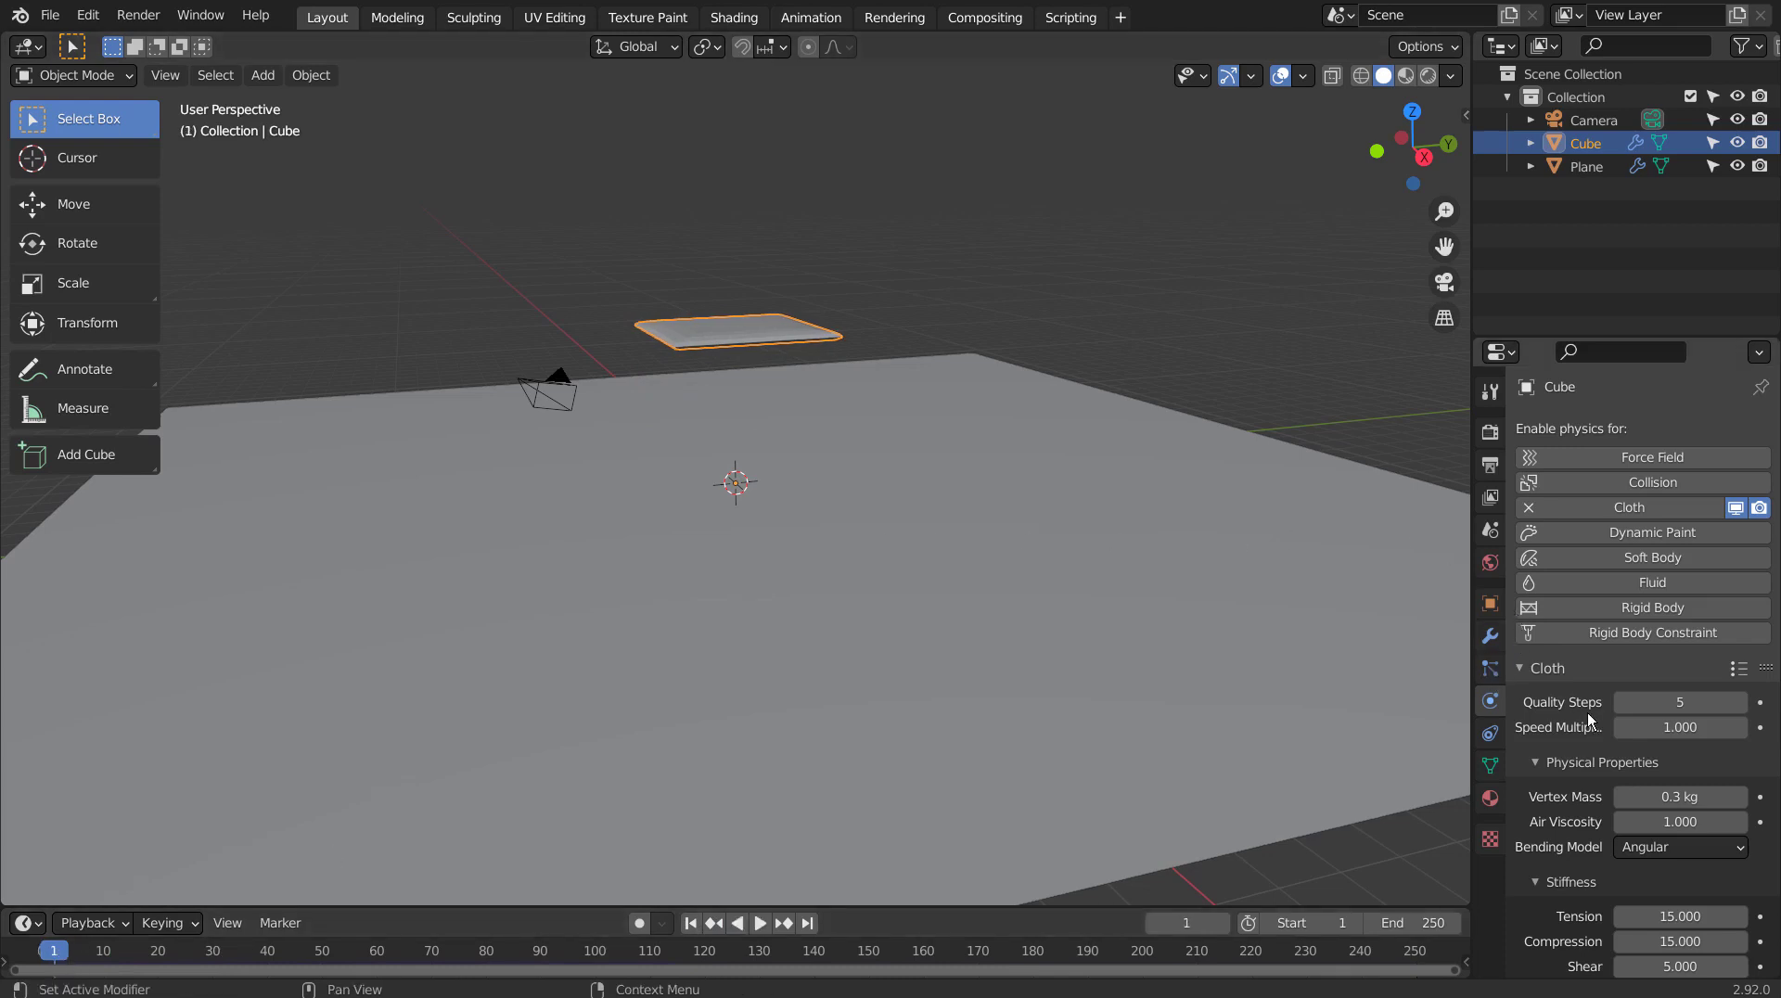
Enable cloth Pressure and keyframe its value of 0 at frame 1
scroll(1589, 720, down, 18)
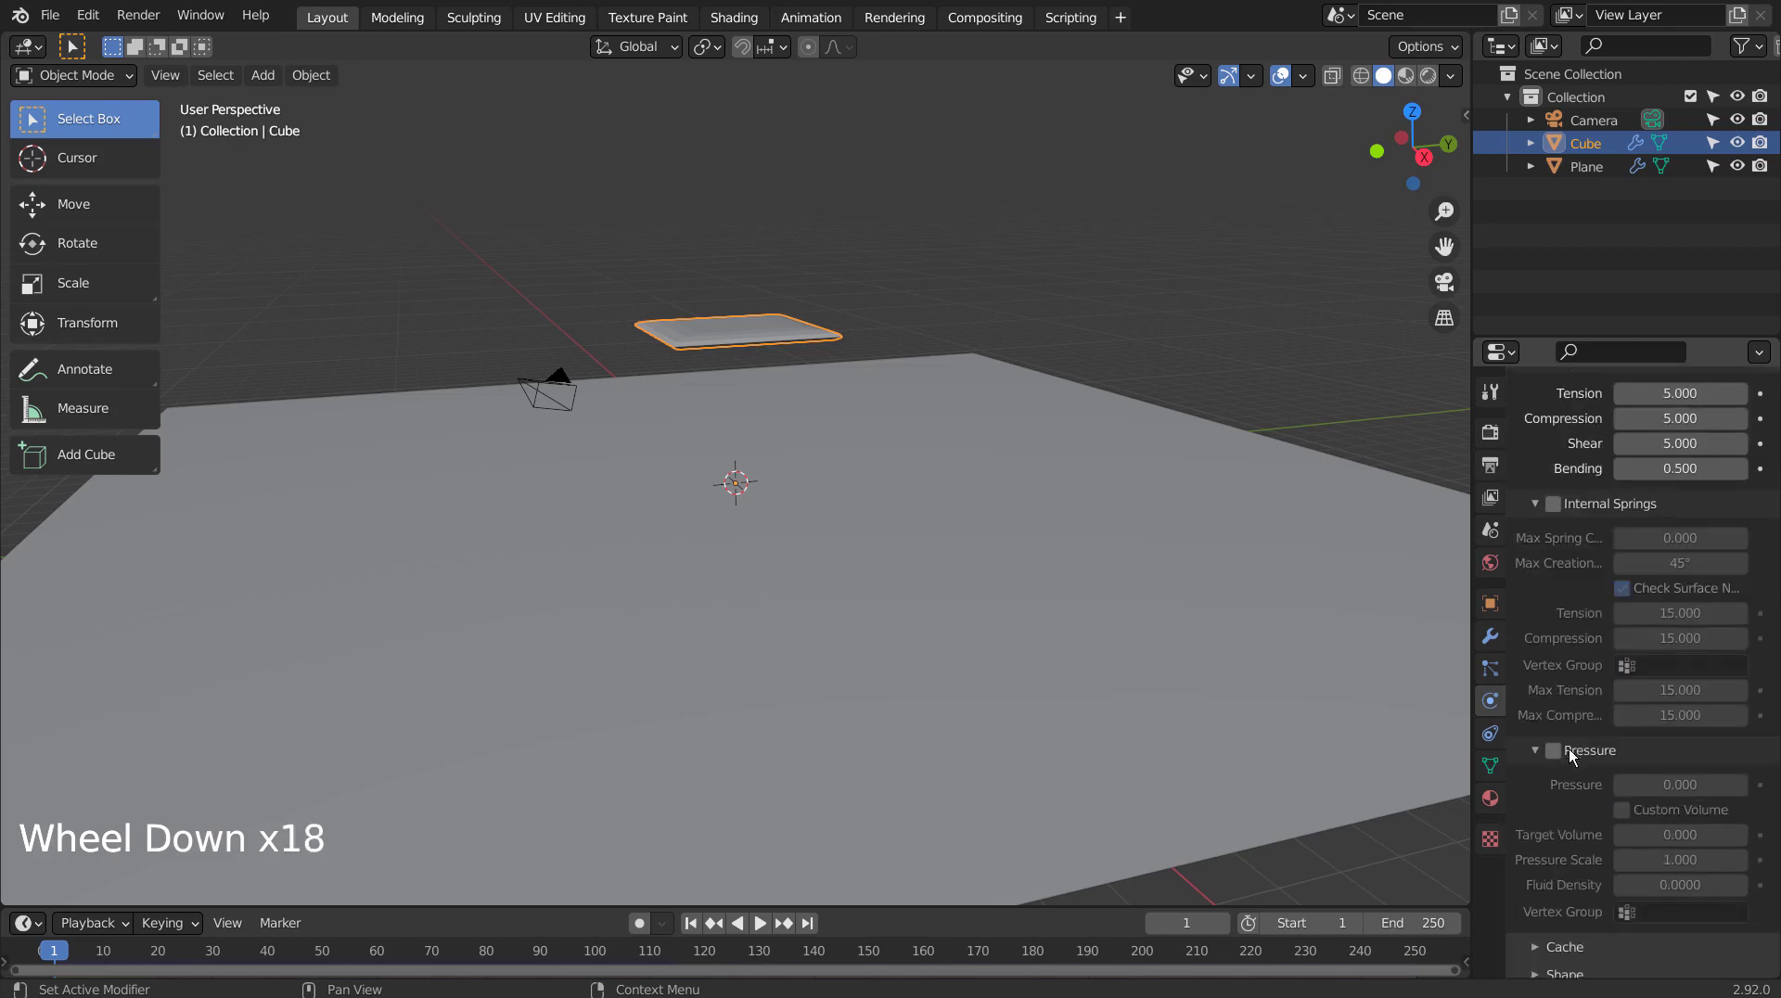
click(1553, 752)
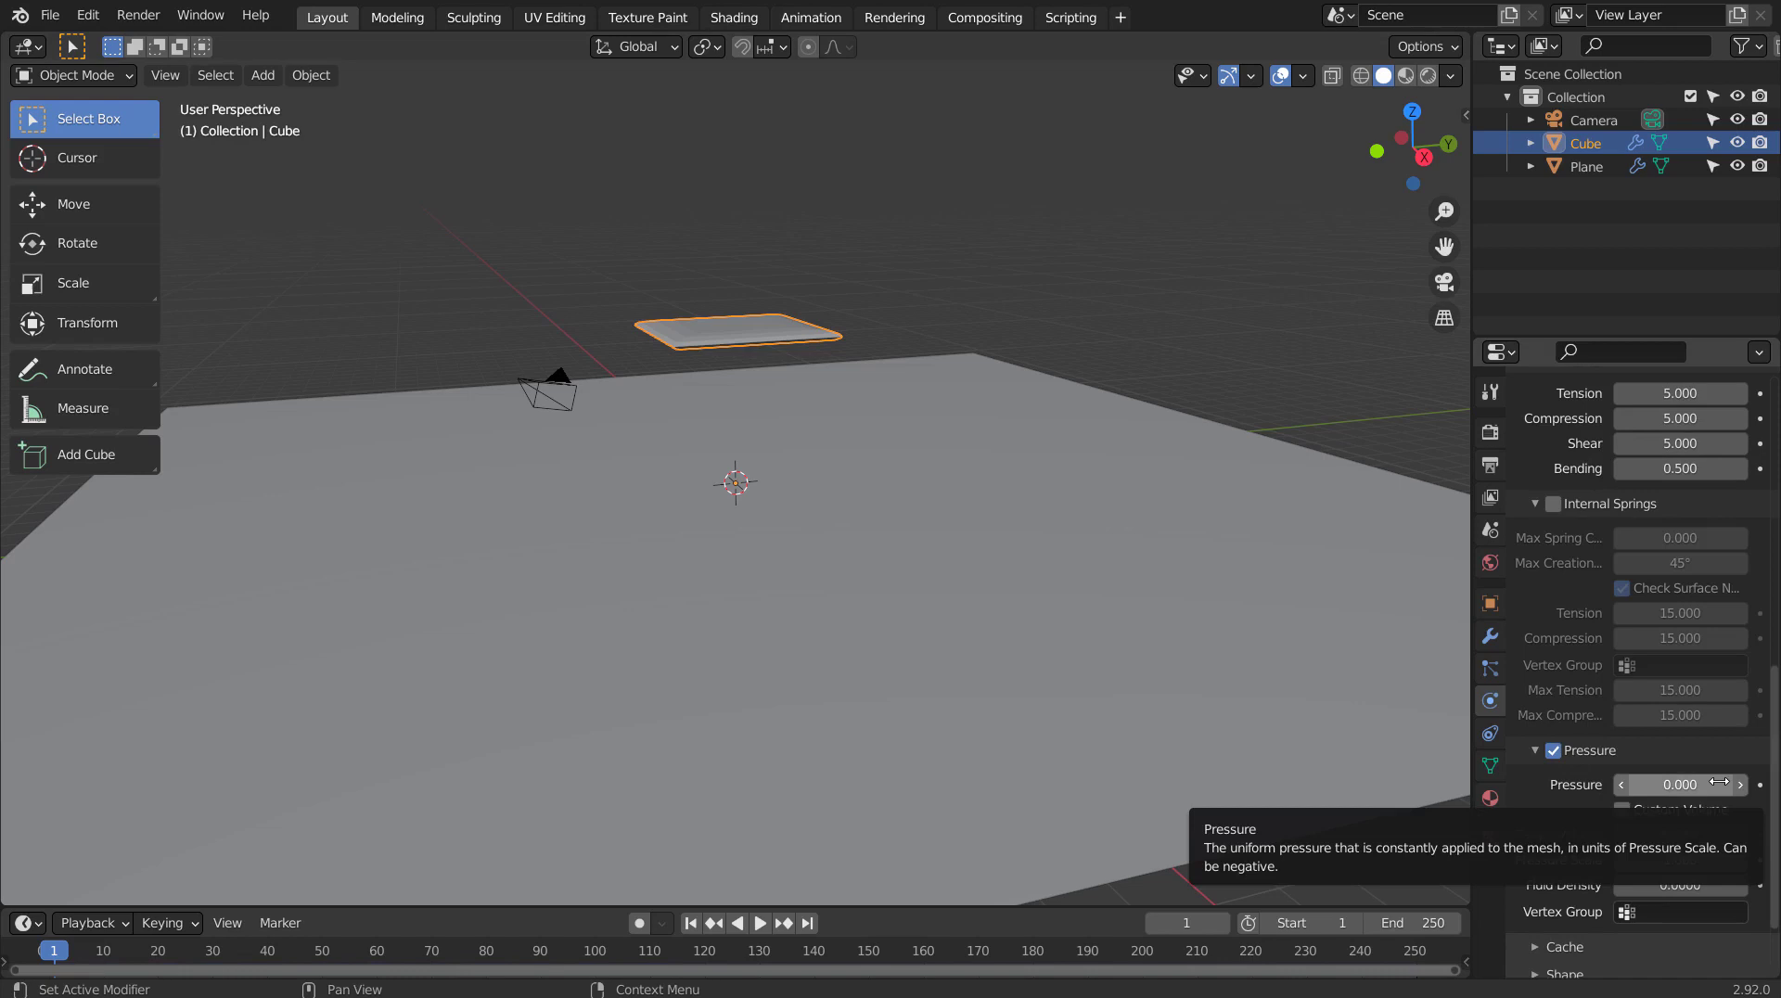
key(i)
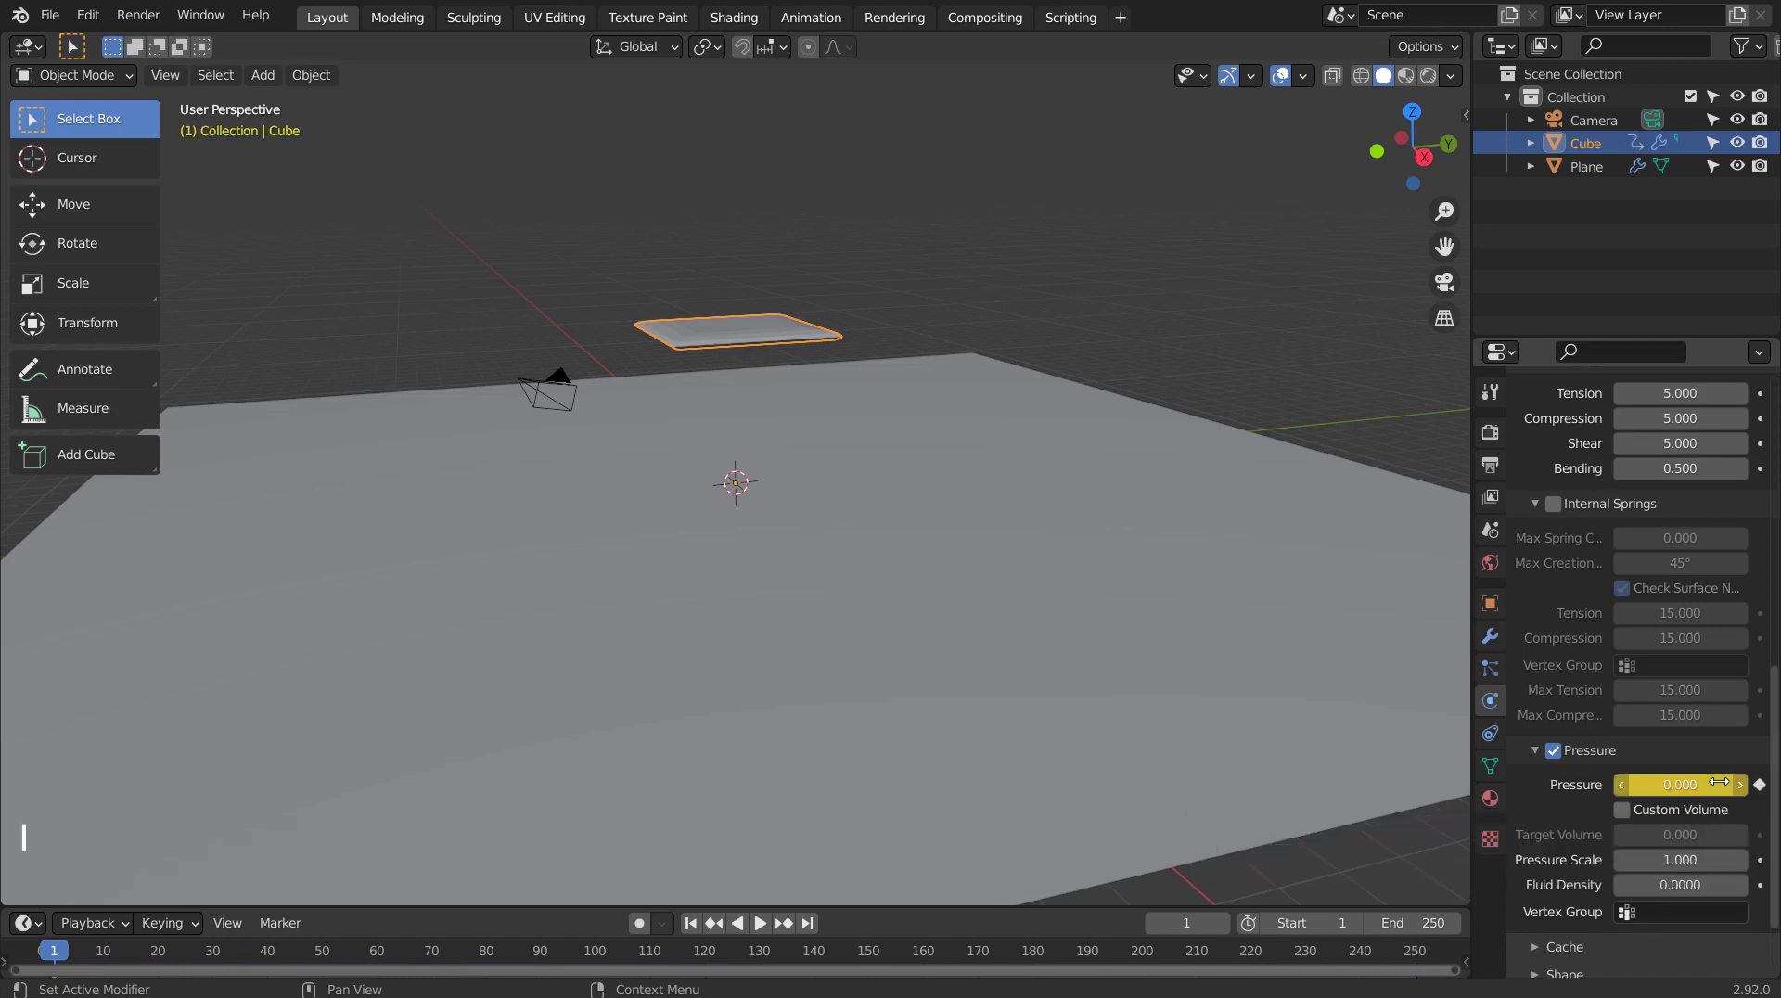
Go to frame 2 and enter a Pressure of 1.5
click(59, 955)
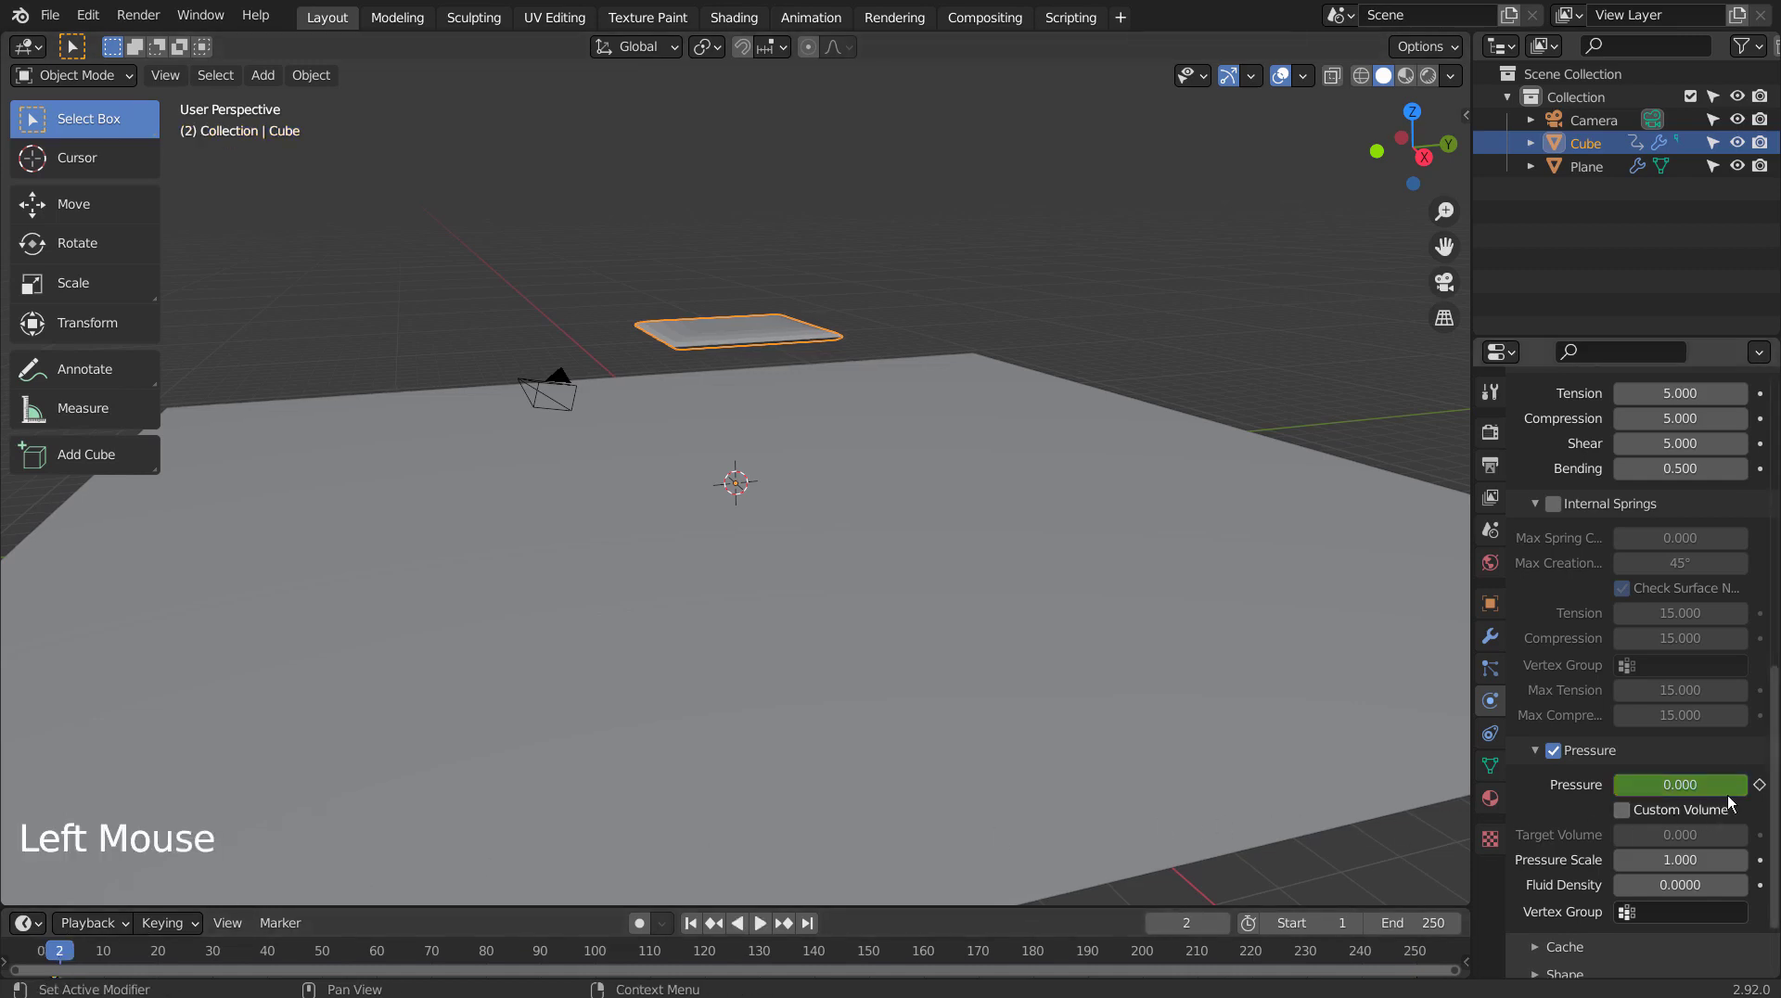
click(1713, 787)
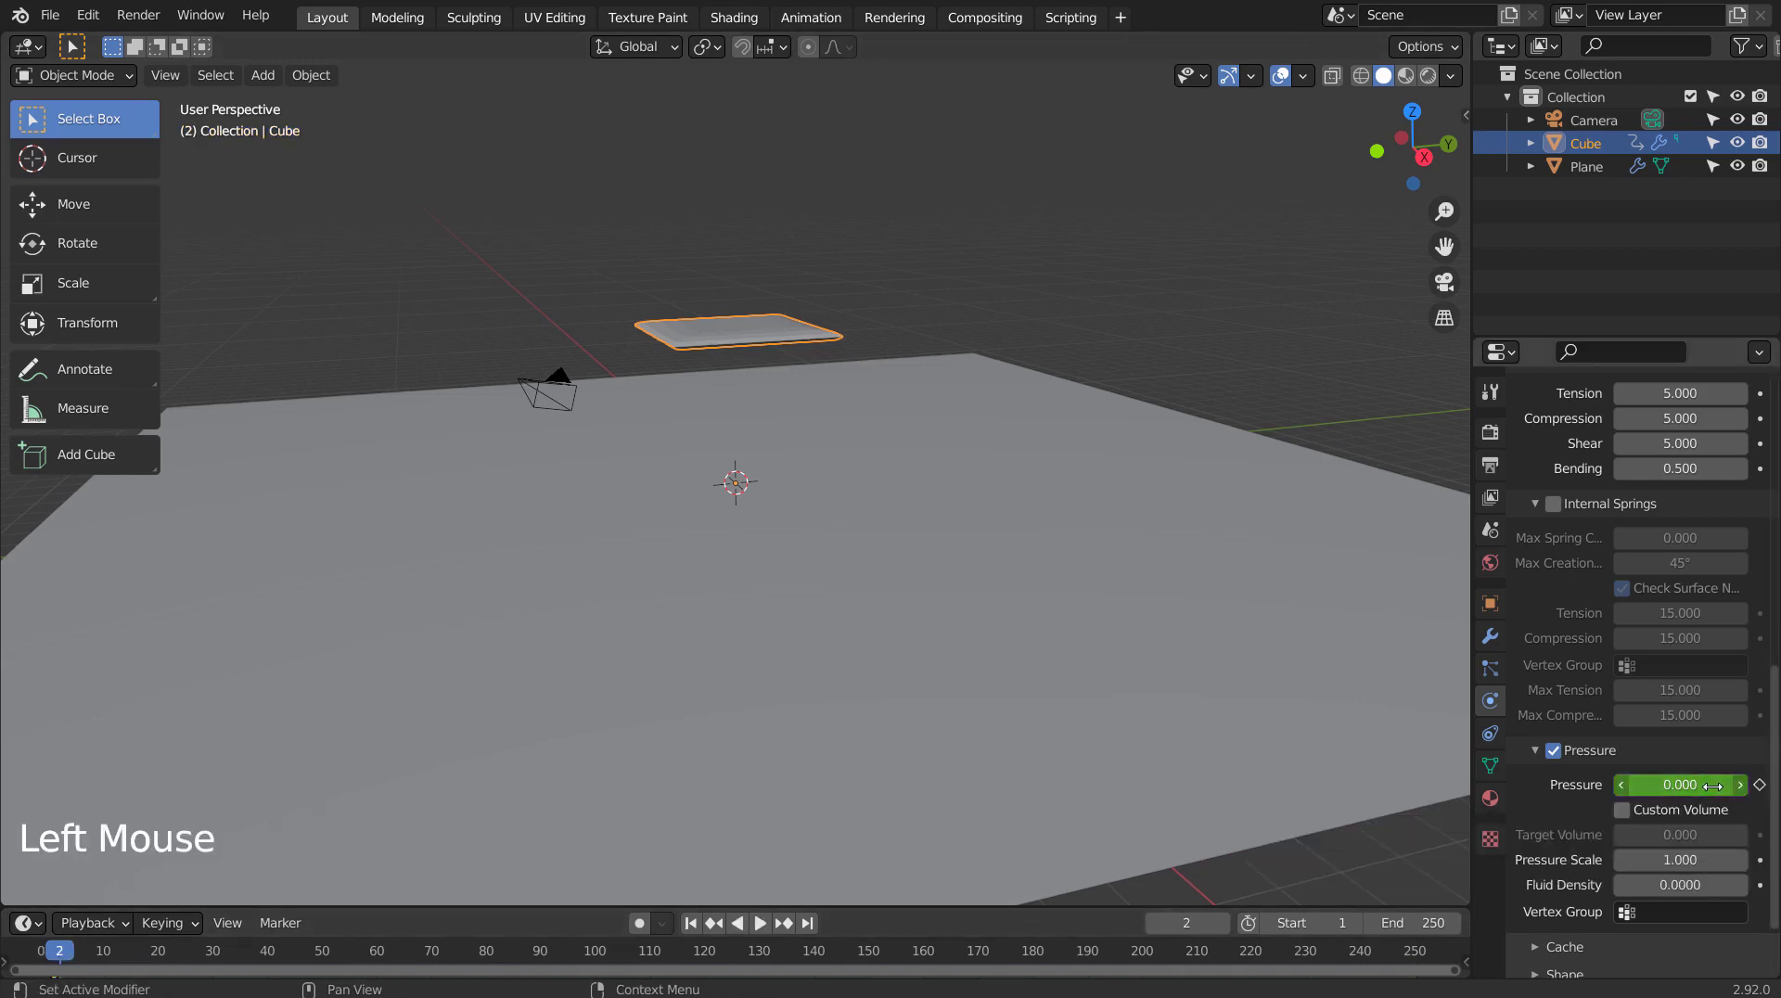
text(1.5)
key(Return)
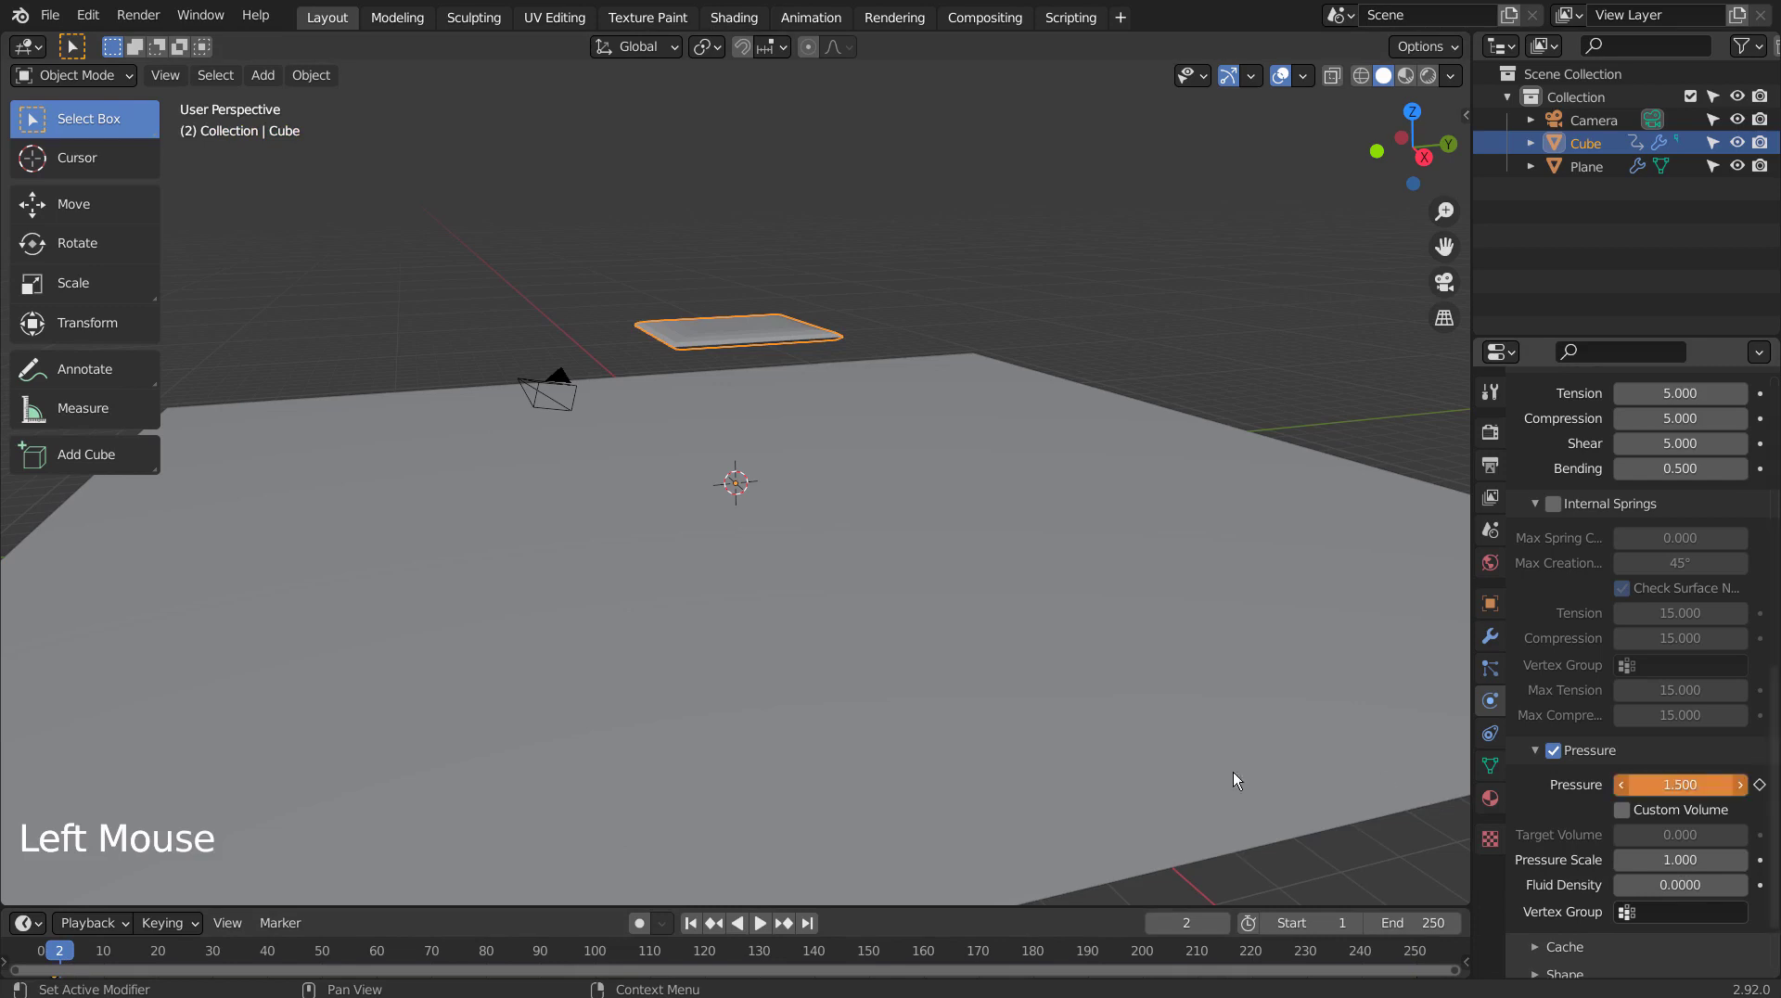
Scrub frames 0–3, then keyframe Pressure at 1.5 on frame 2
click(74, 952)
click(56, 953)
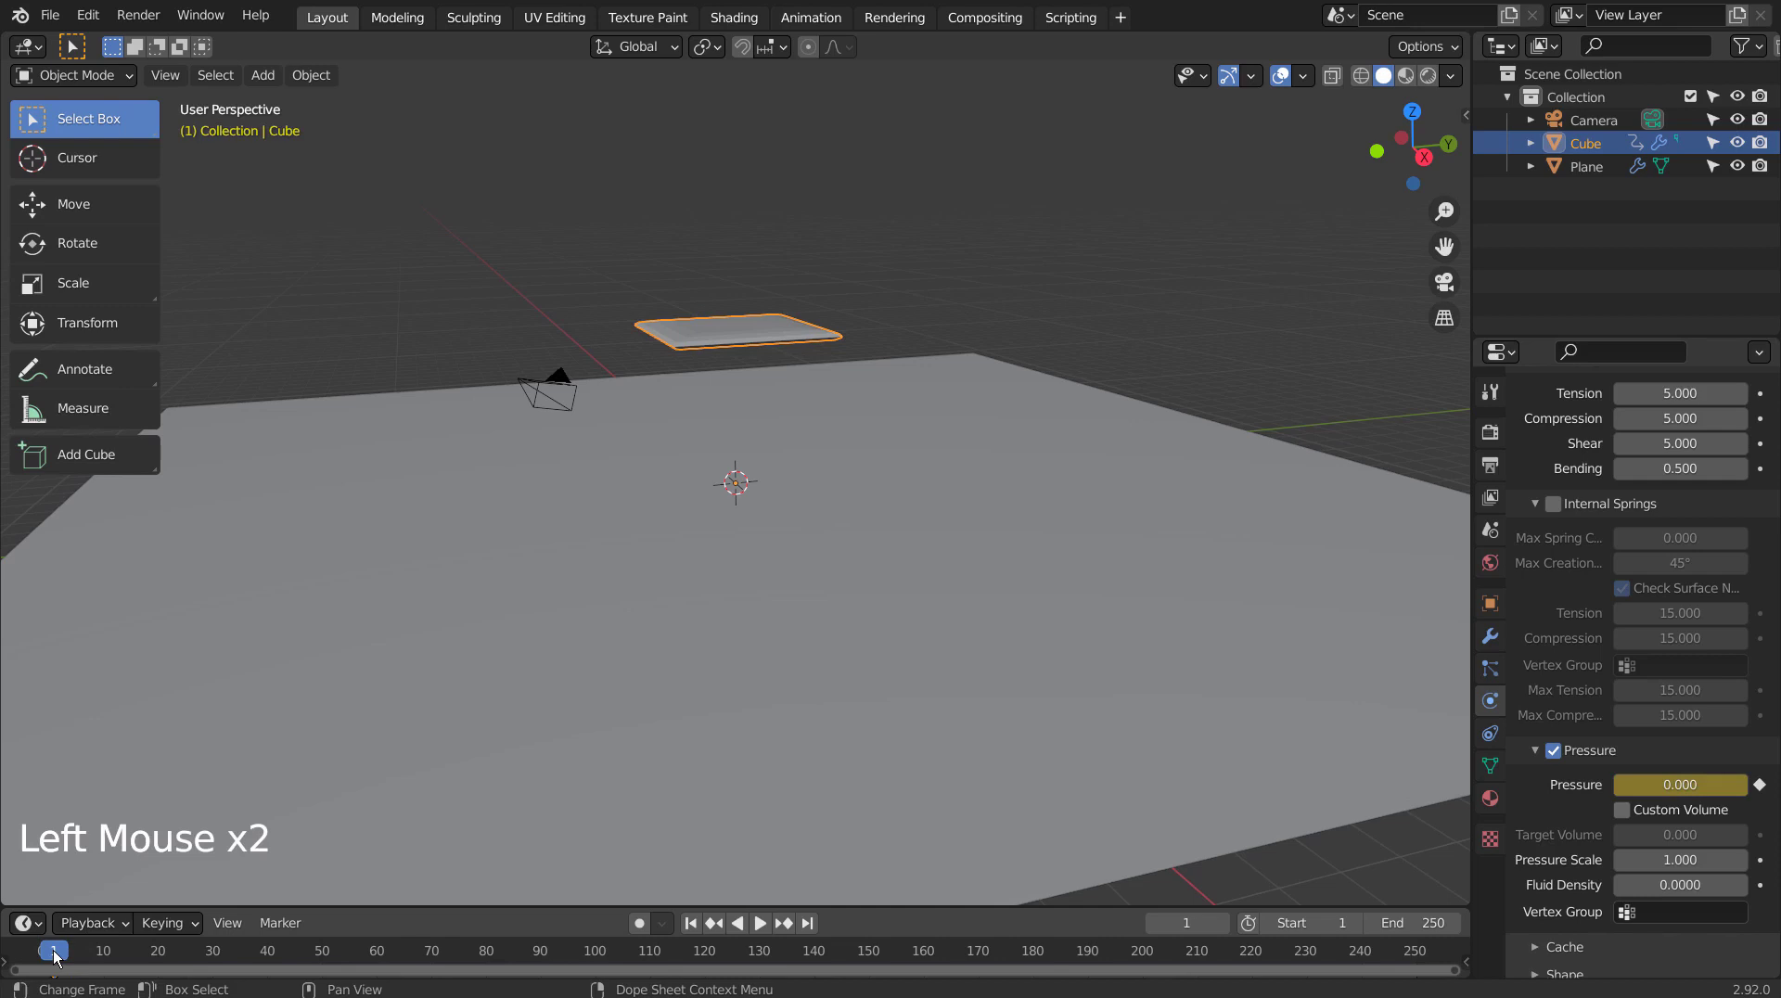
click(67, 952)
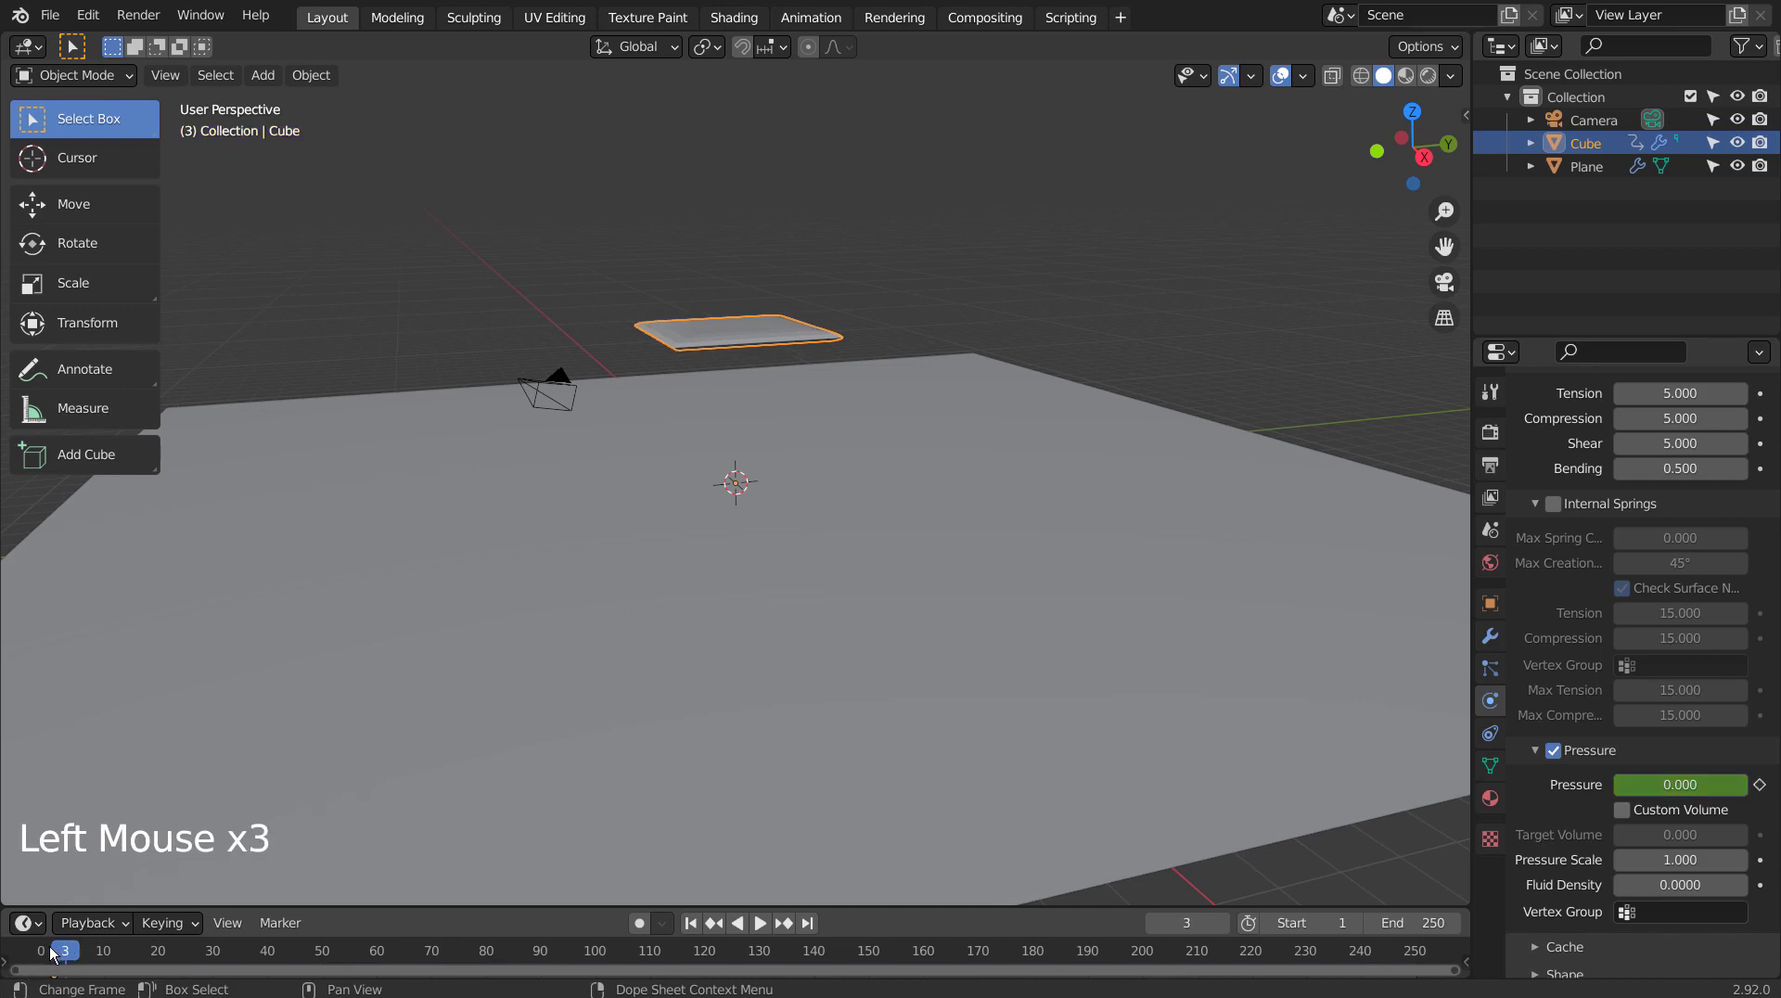
click(51, 952)
click(56, 954)
click(66, 953)
click(57, 956)
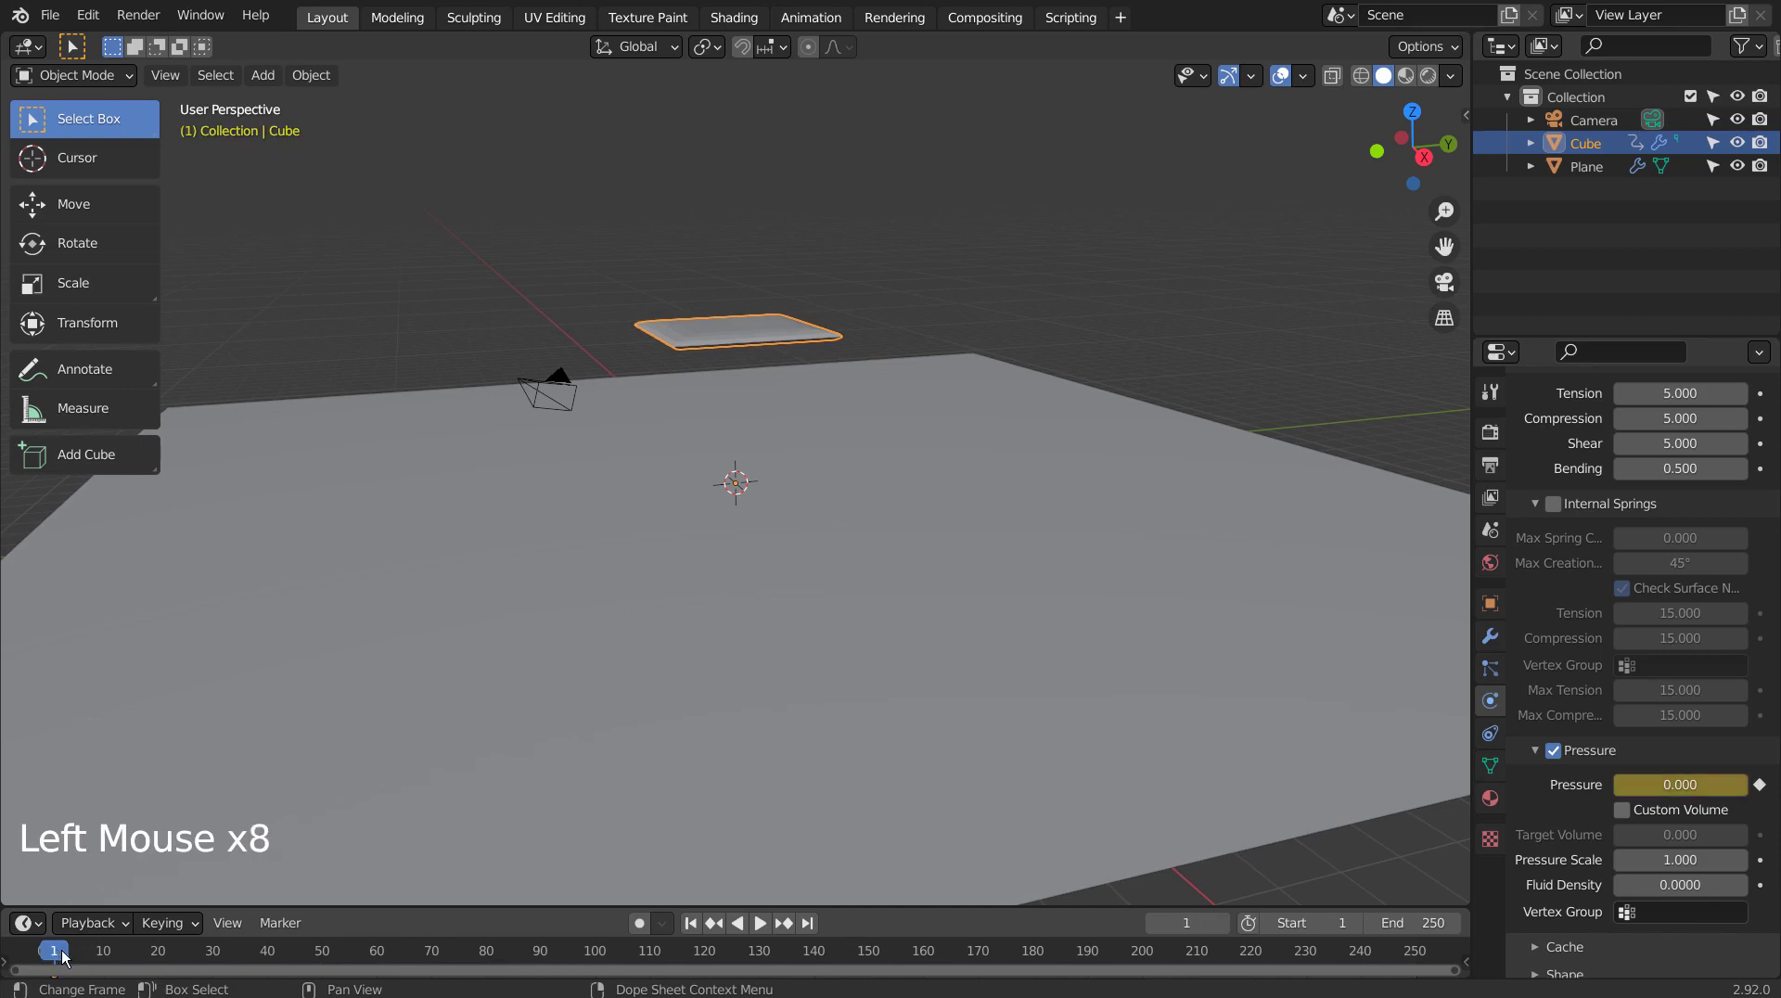
click(62, 955)
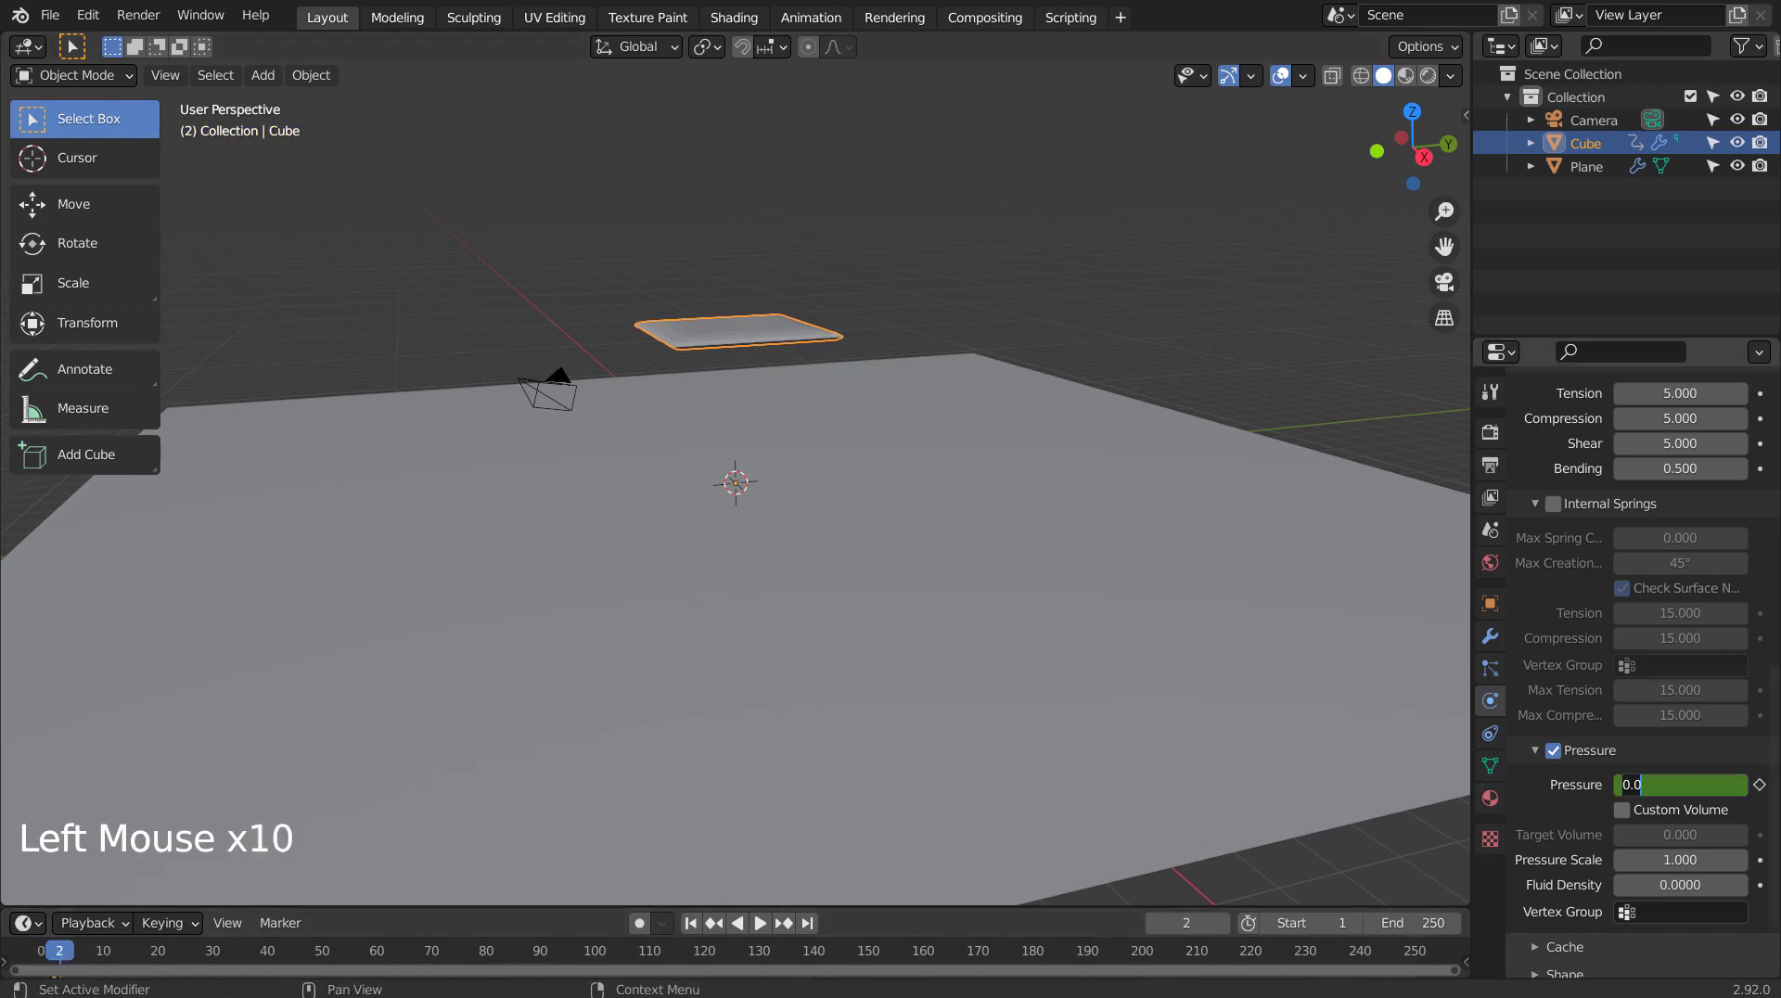
key(Return)
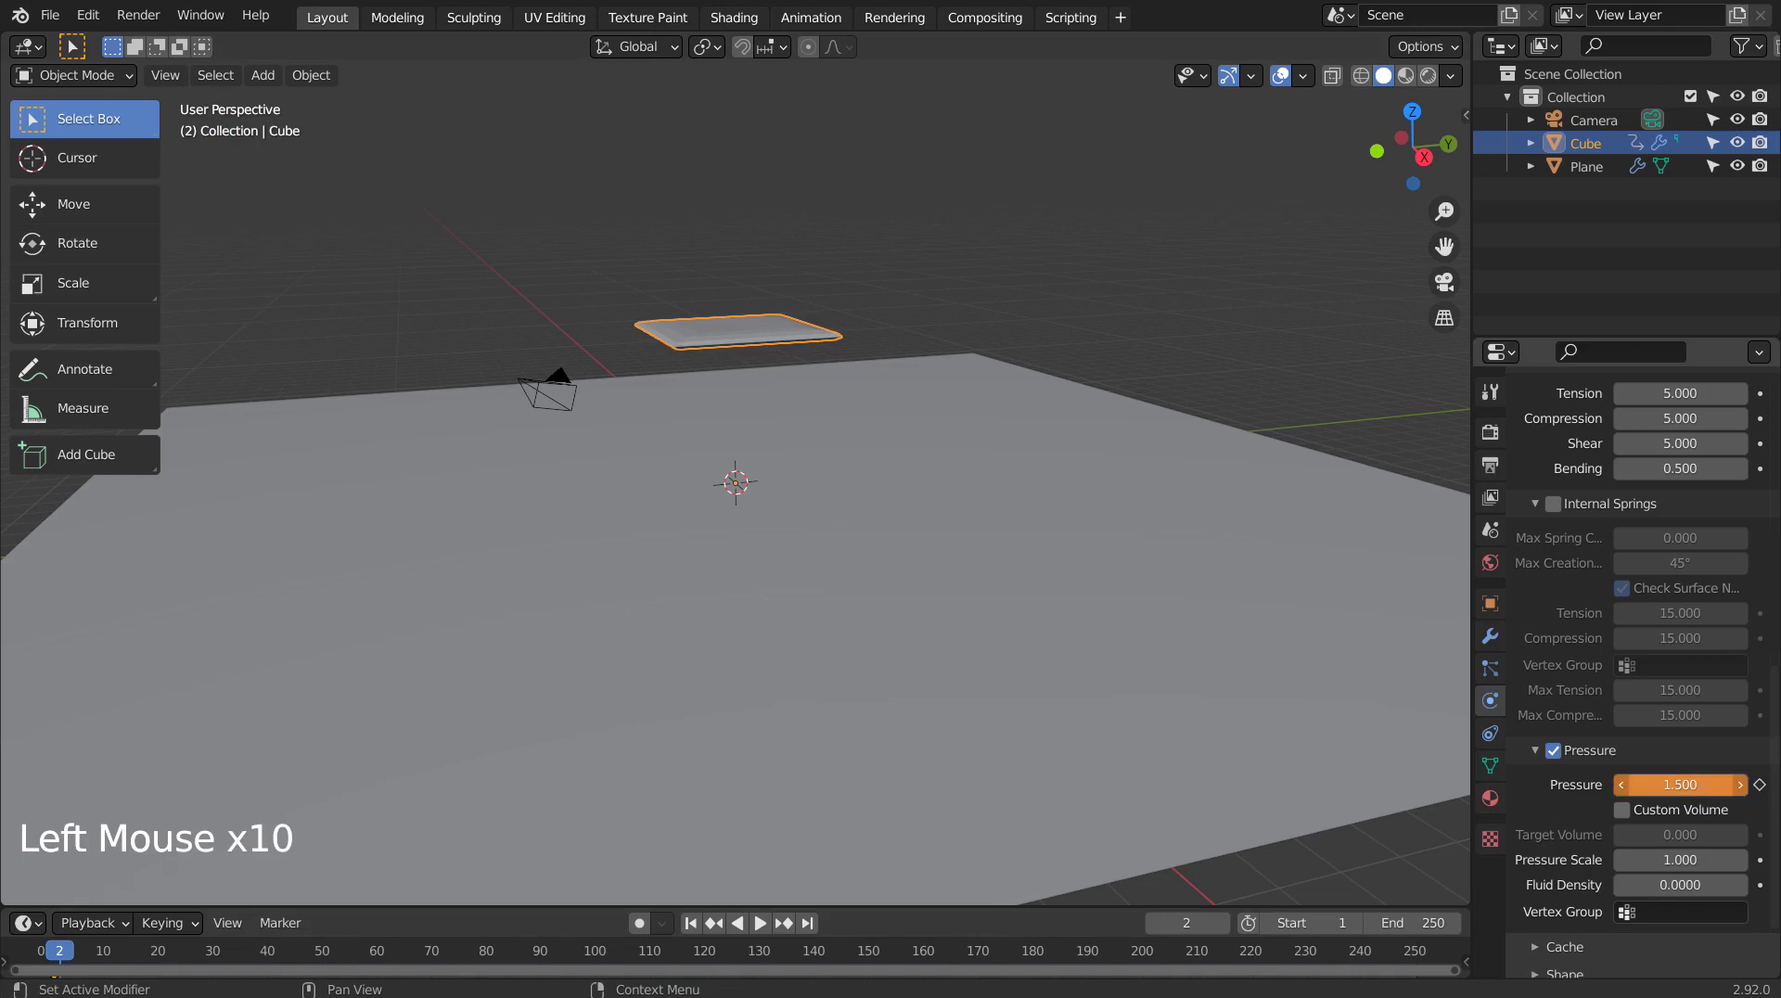
key(i)
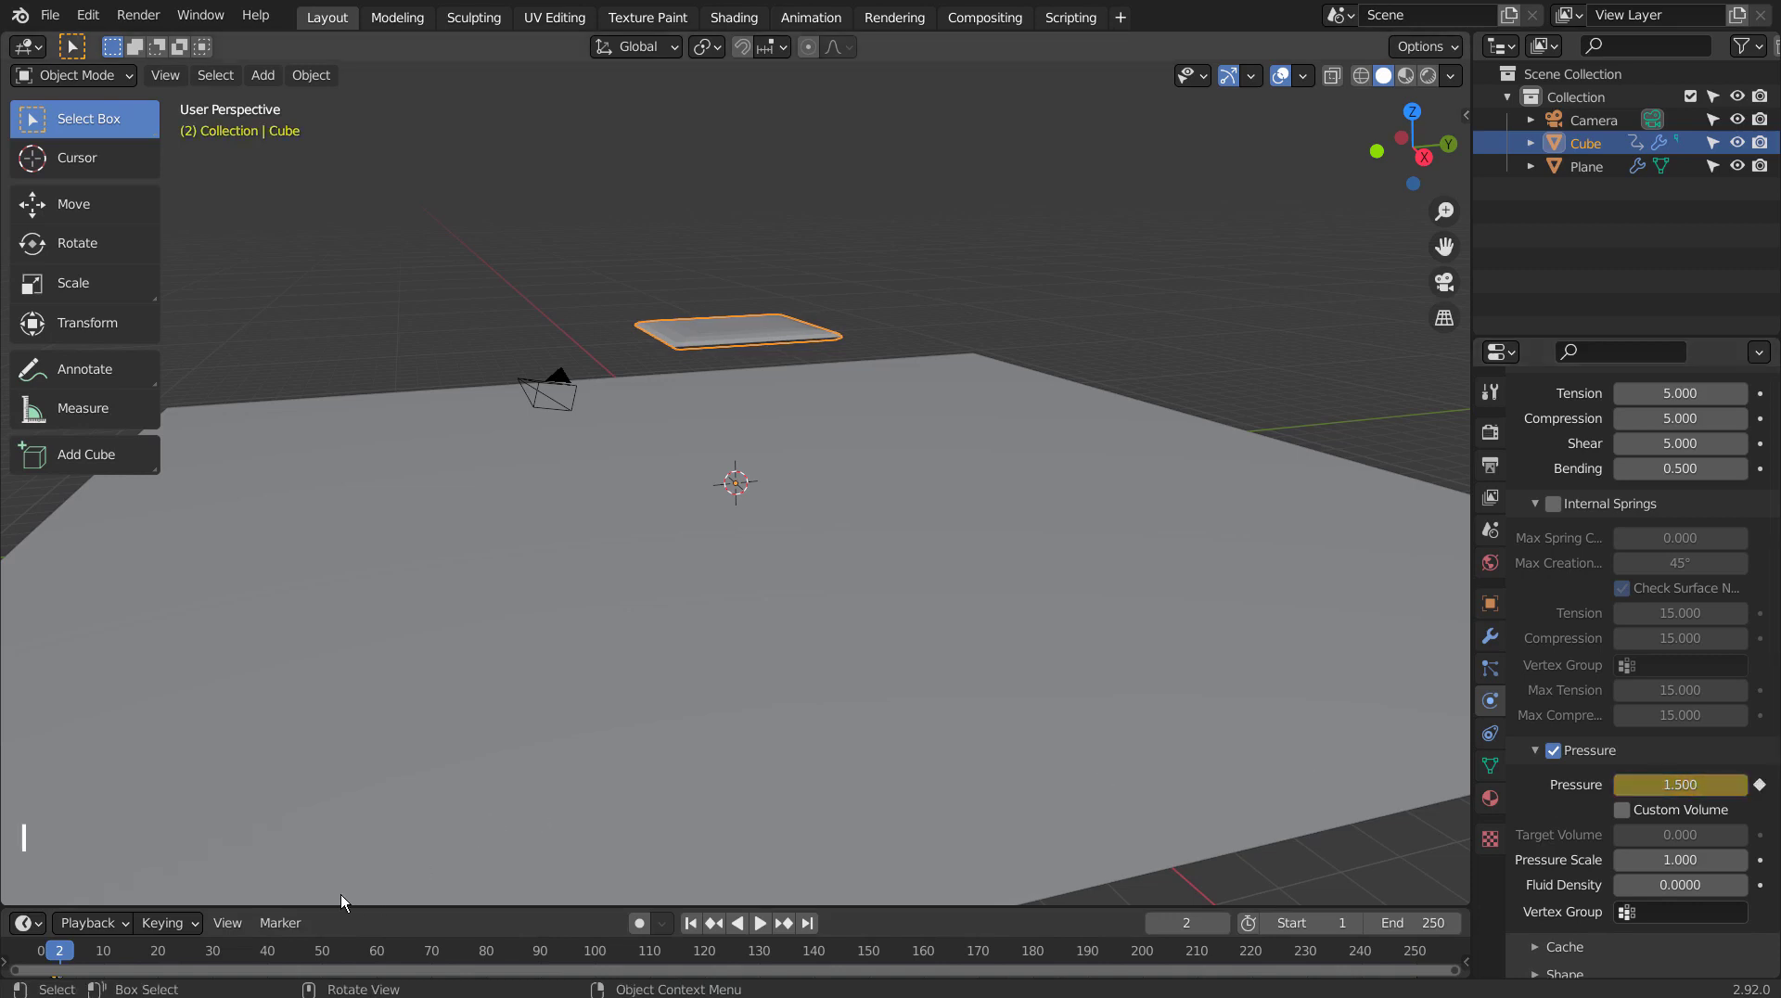
Play the animation from frame 1 to test the inflation, then stop it
key(space)
click(56, 952)
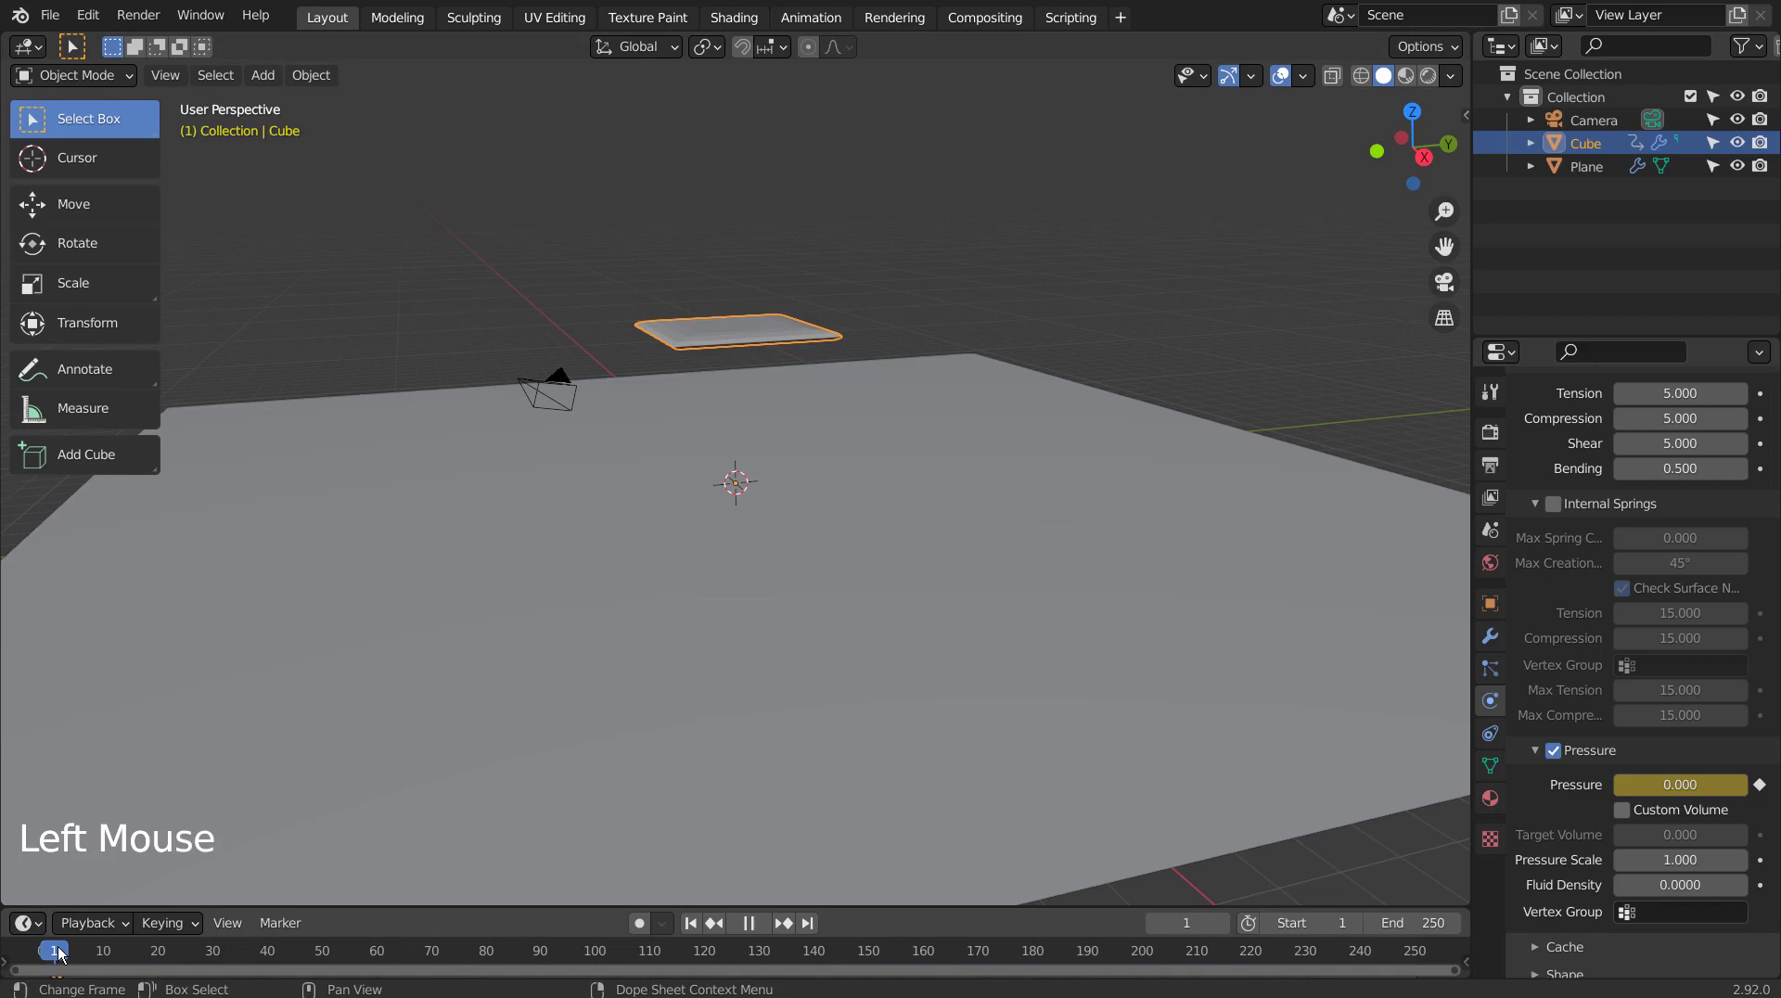
click(56, 953)
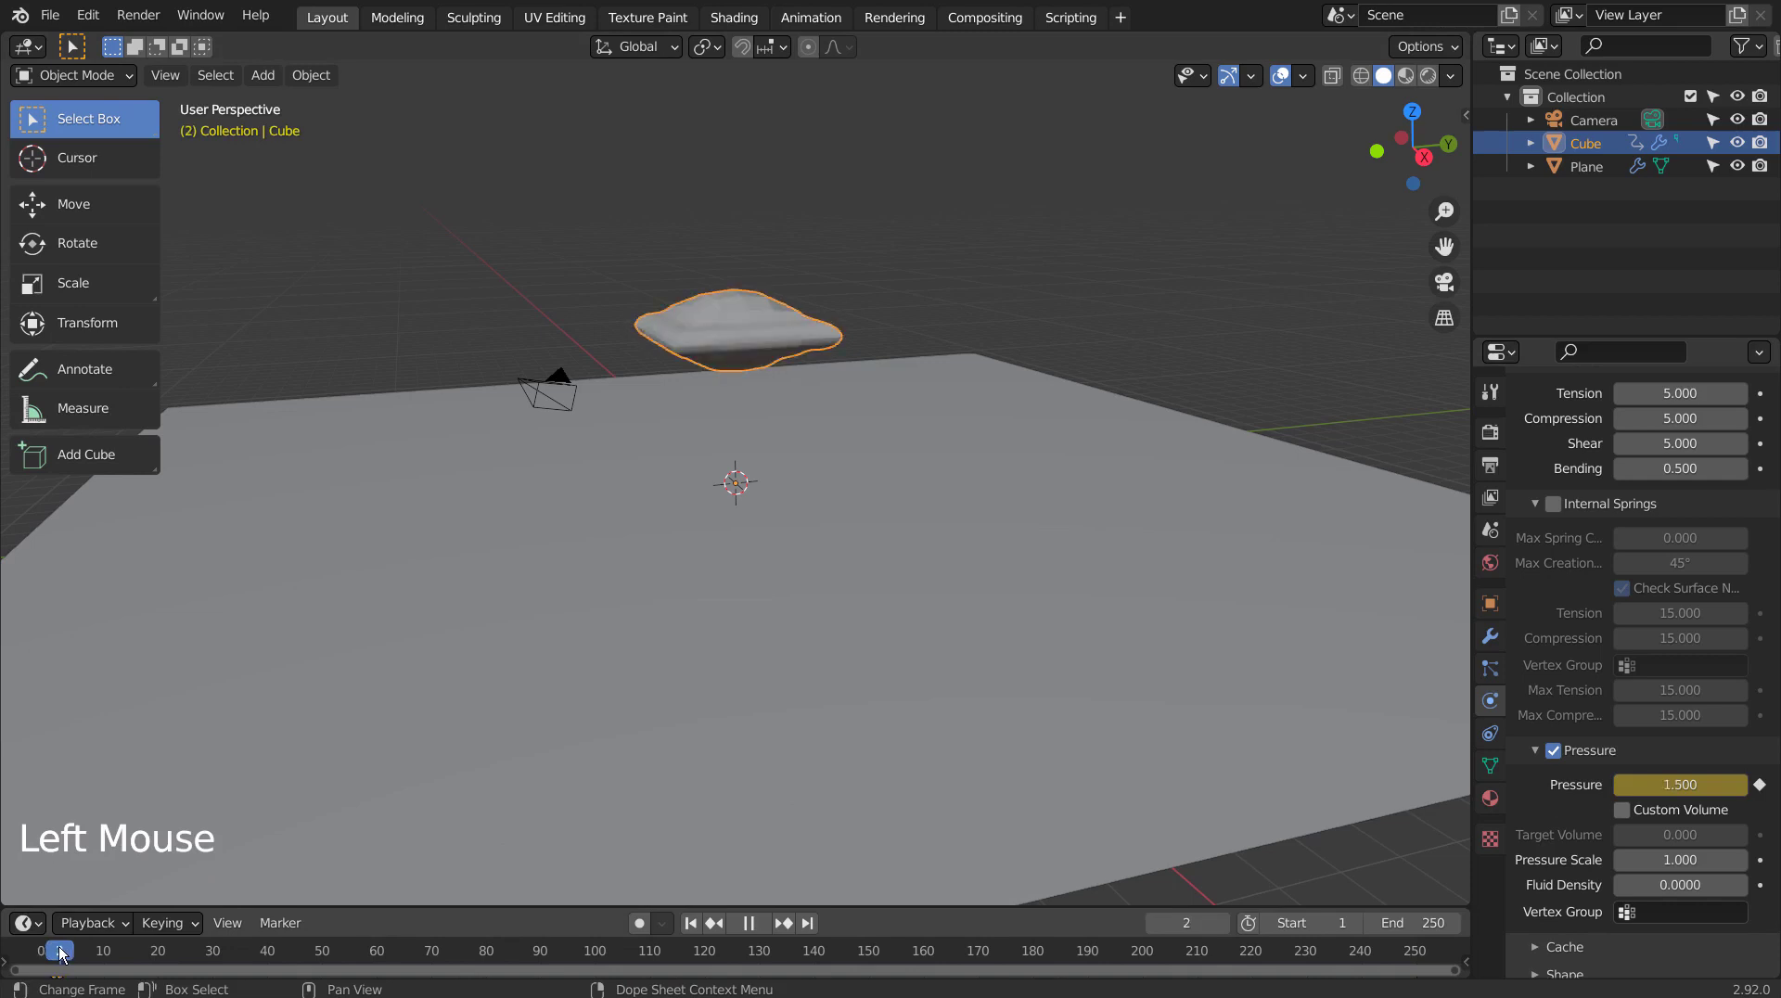
click(56, 952)
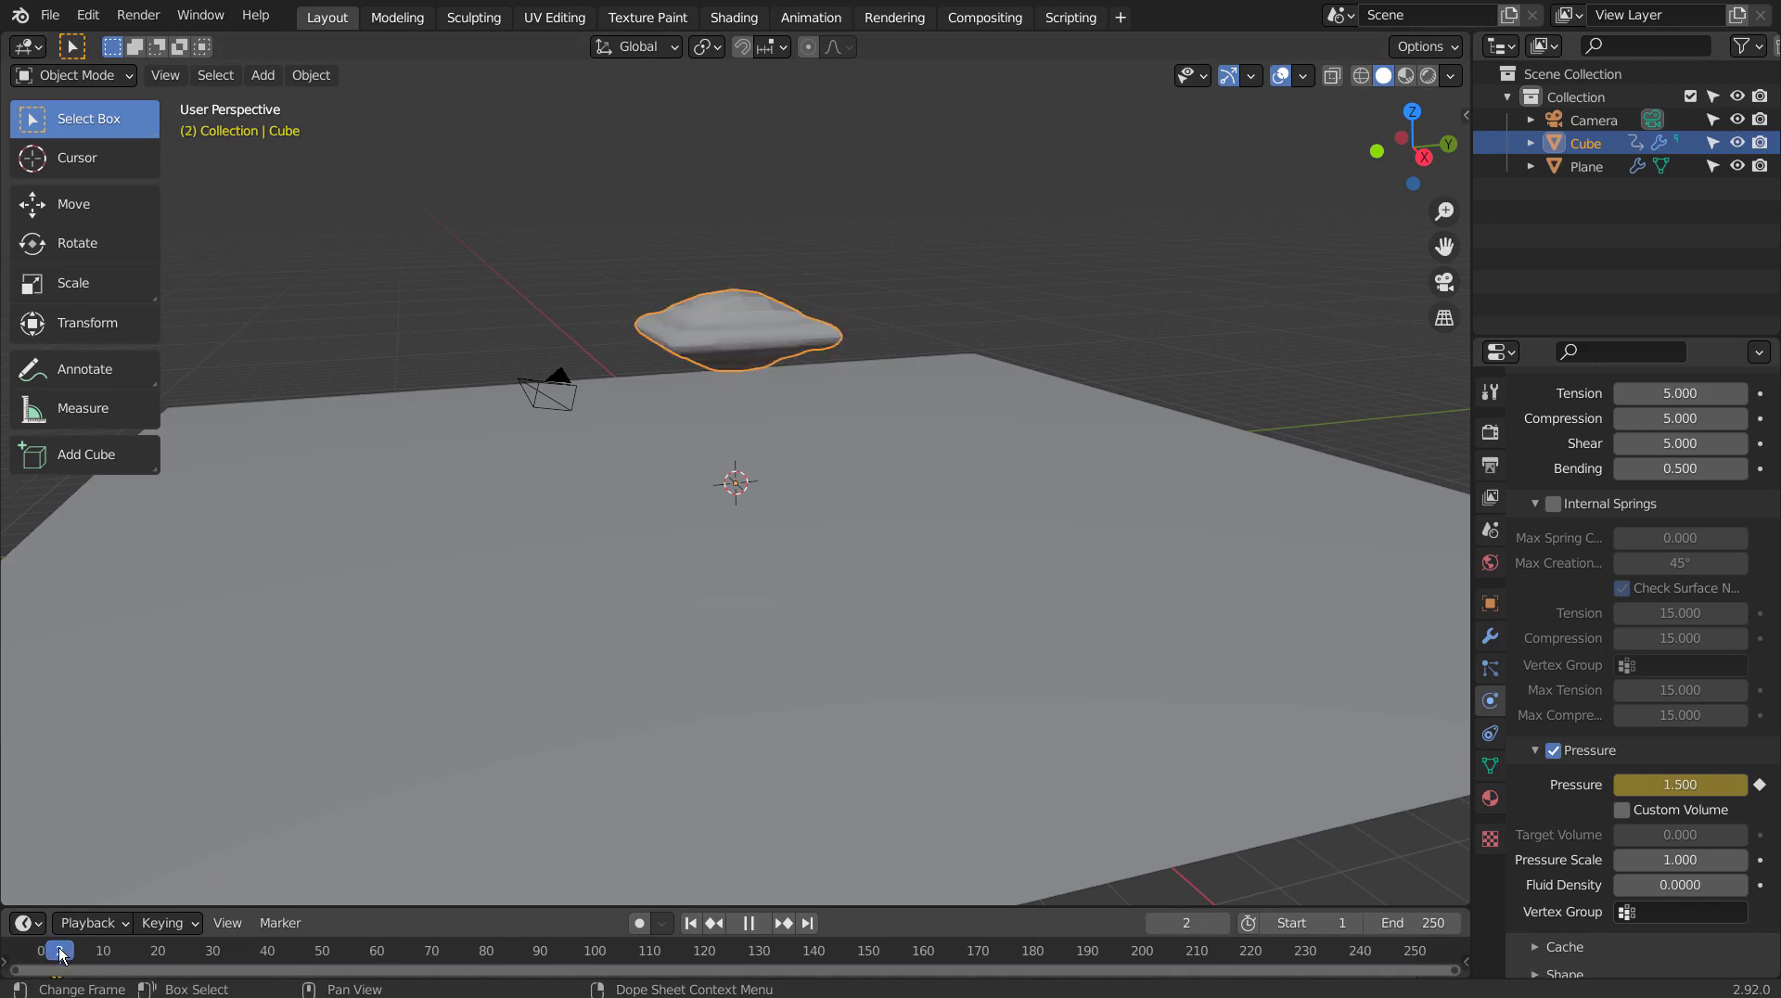
click(57, 953)
key(space)
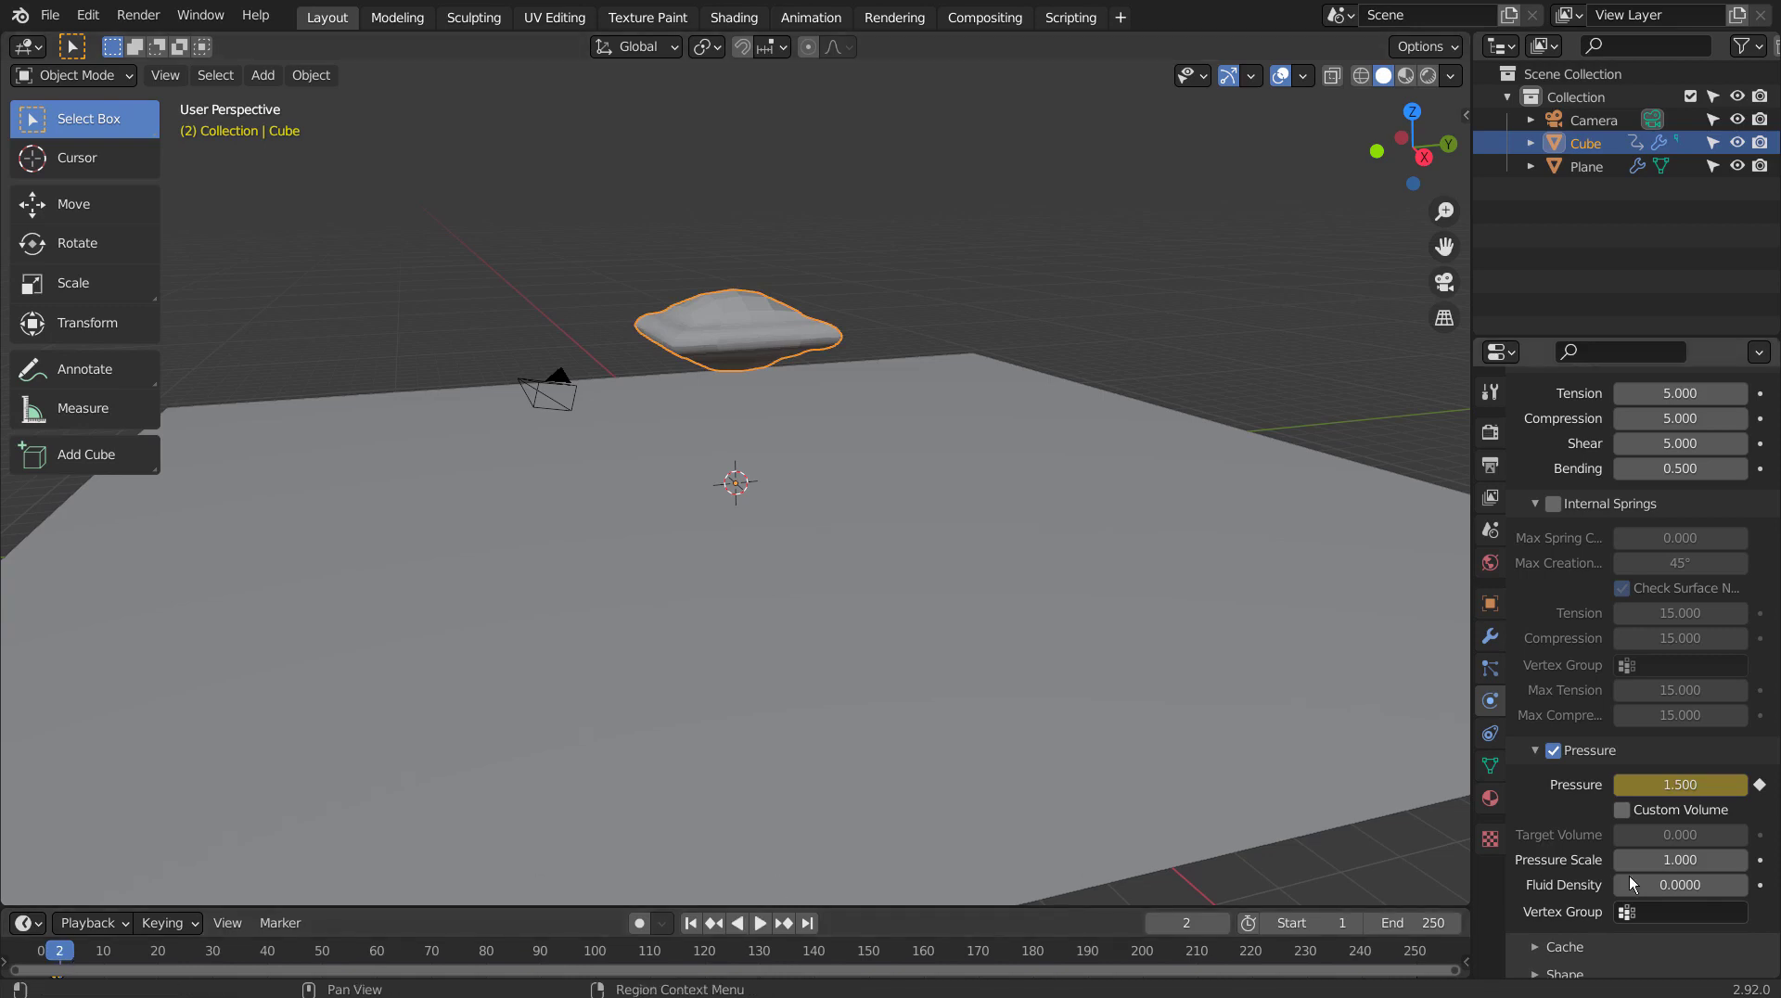
Raise Pressure to 3.0, keyframe it, and replay the inflation from frame 1
drag(1726, 785, 1763, 785)
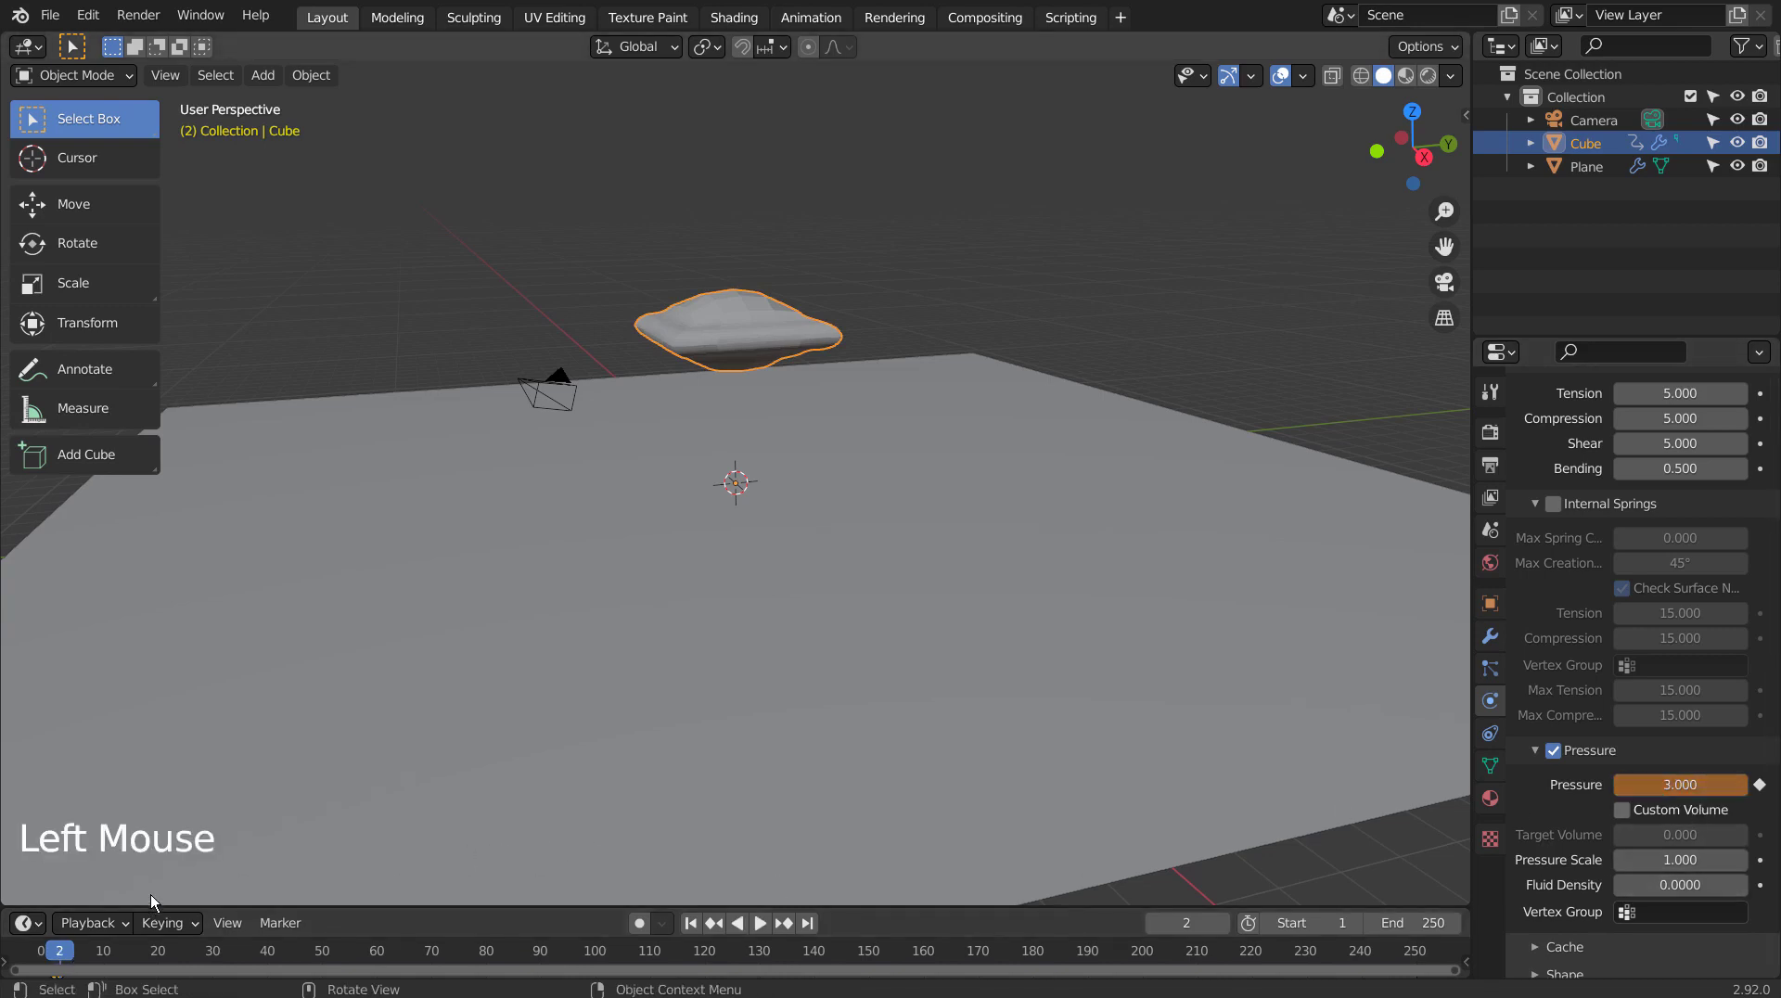
key(i)
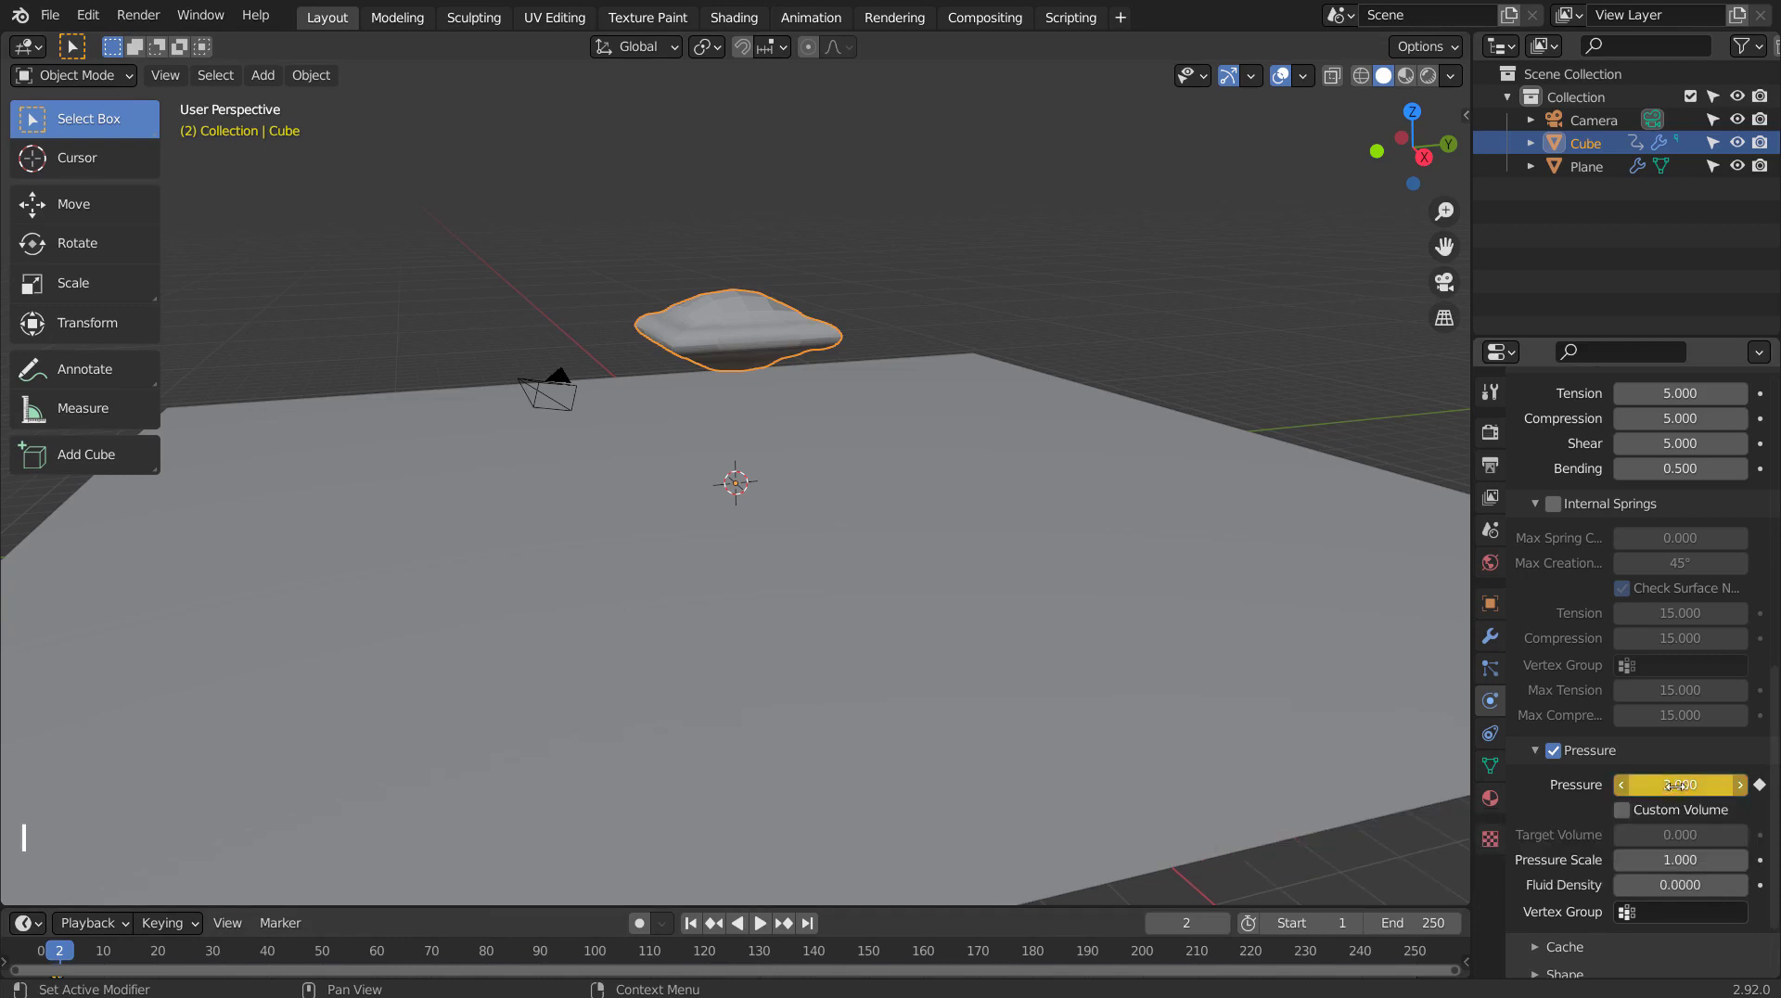
click(66, 957)
key(space)
drag(59, 959, 57, 958)
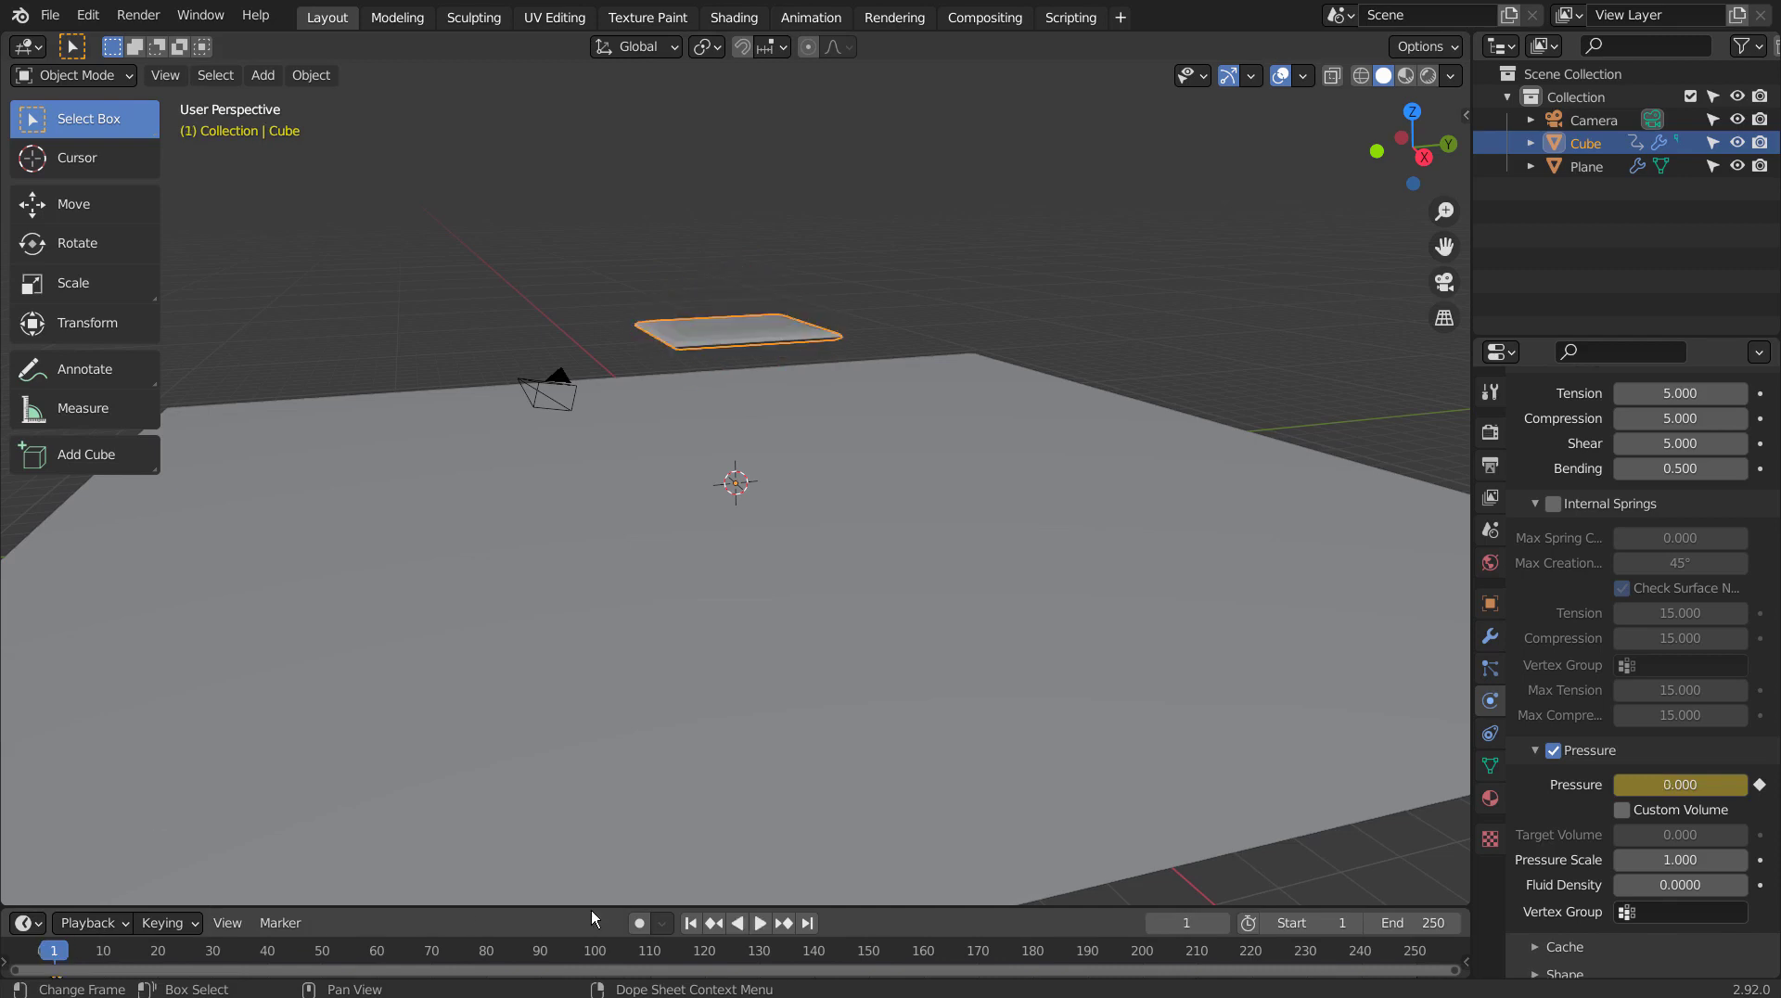
Play the inflation to watch the cushion balloon, then rewind and move to frame 2
click(763, 923)
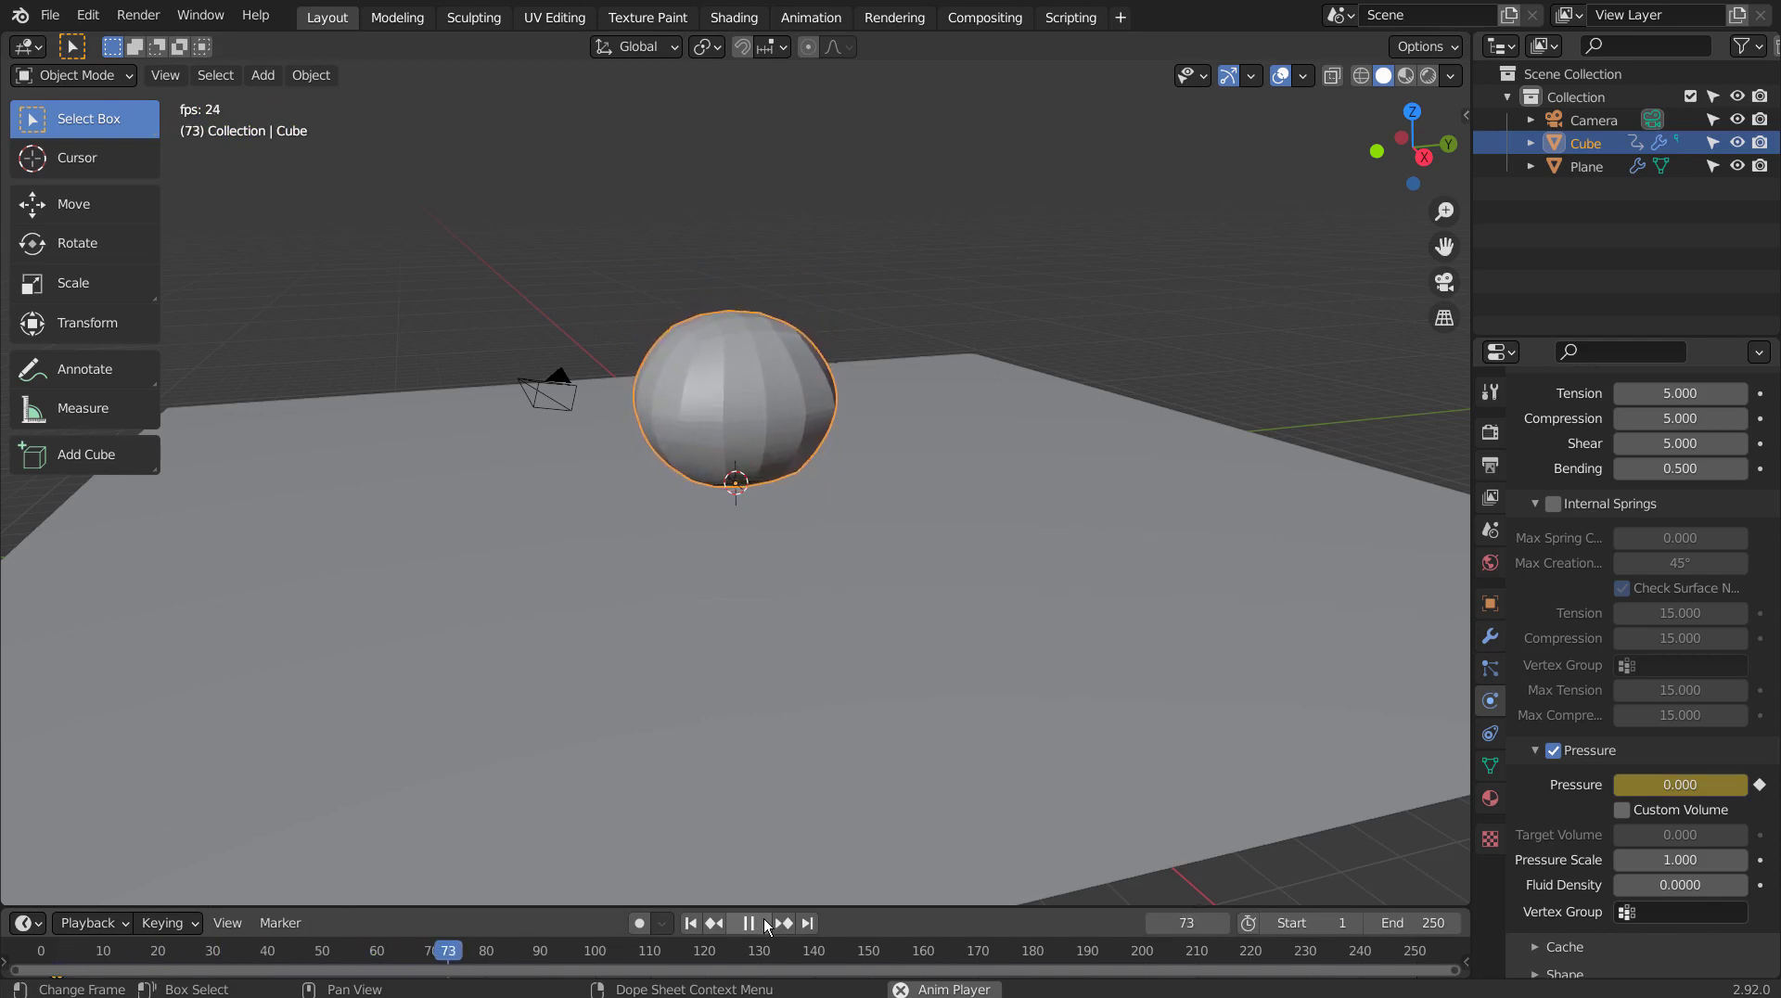
click(764, 921)
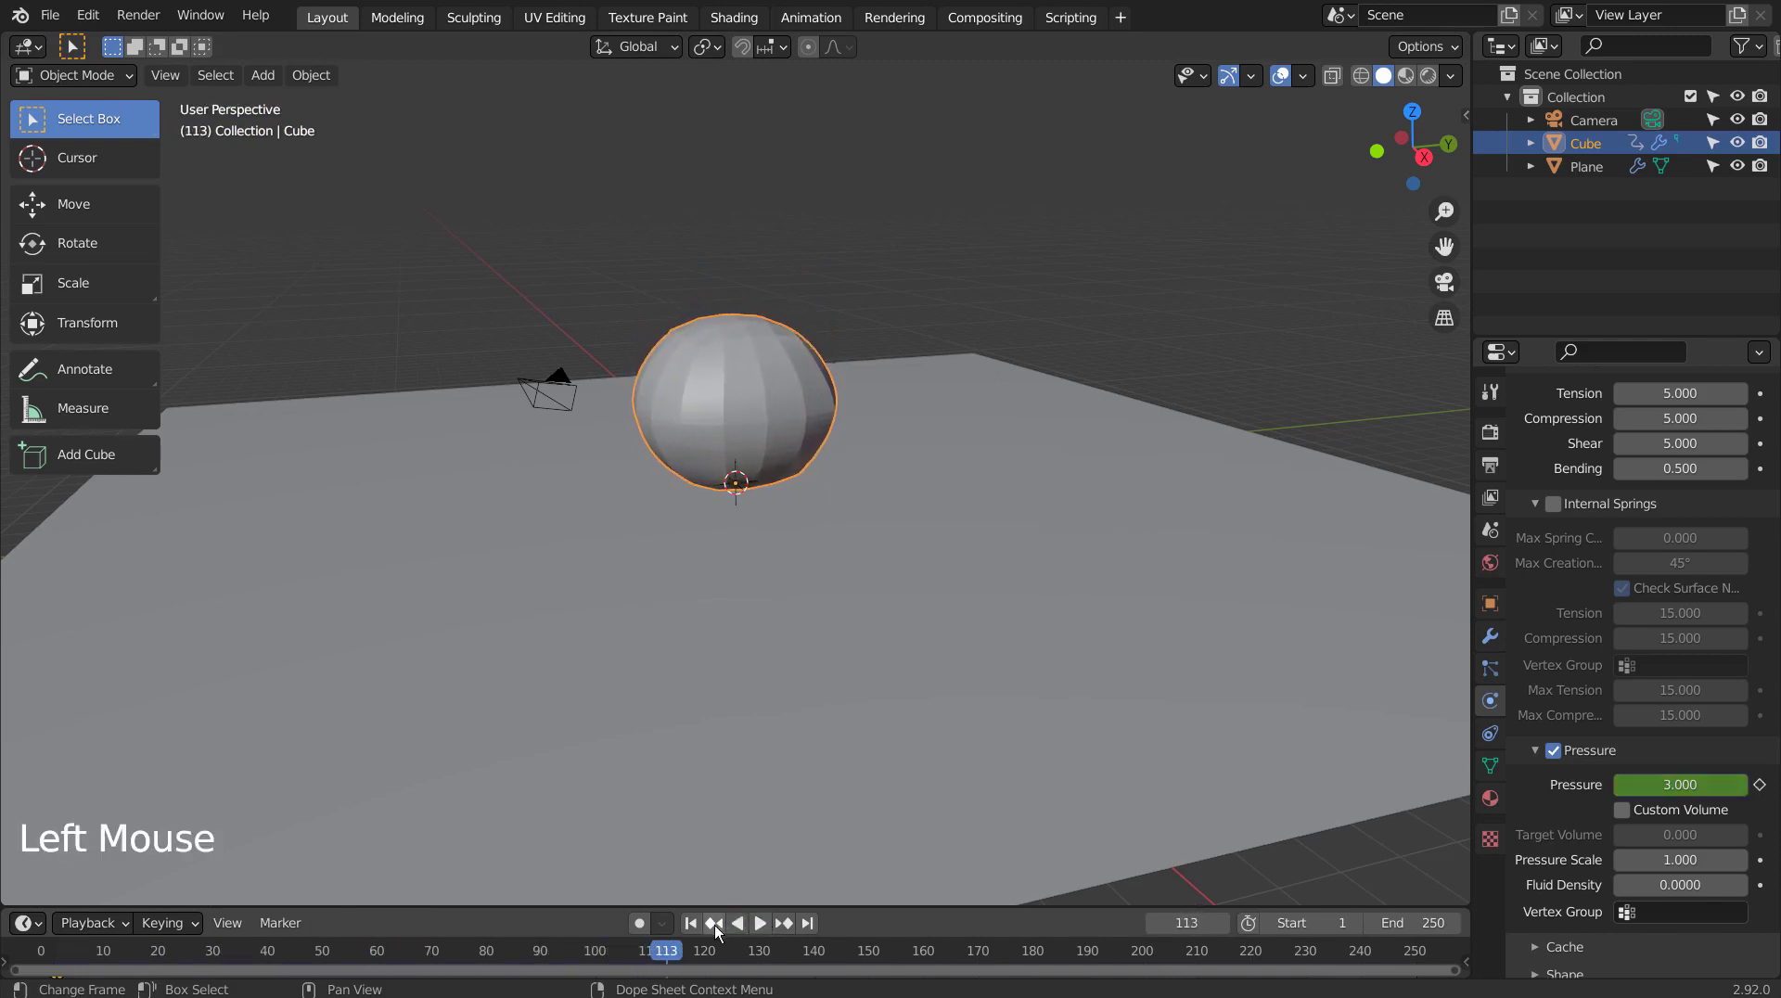
click(691, 925)
drag(68, 946, 61, 954)
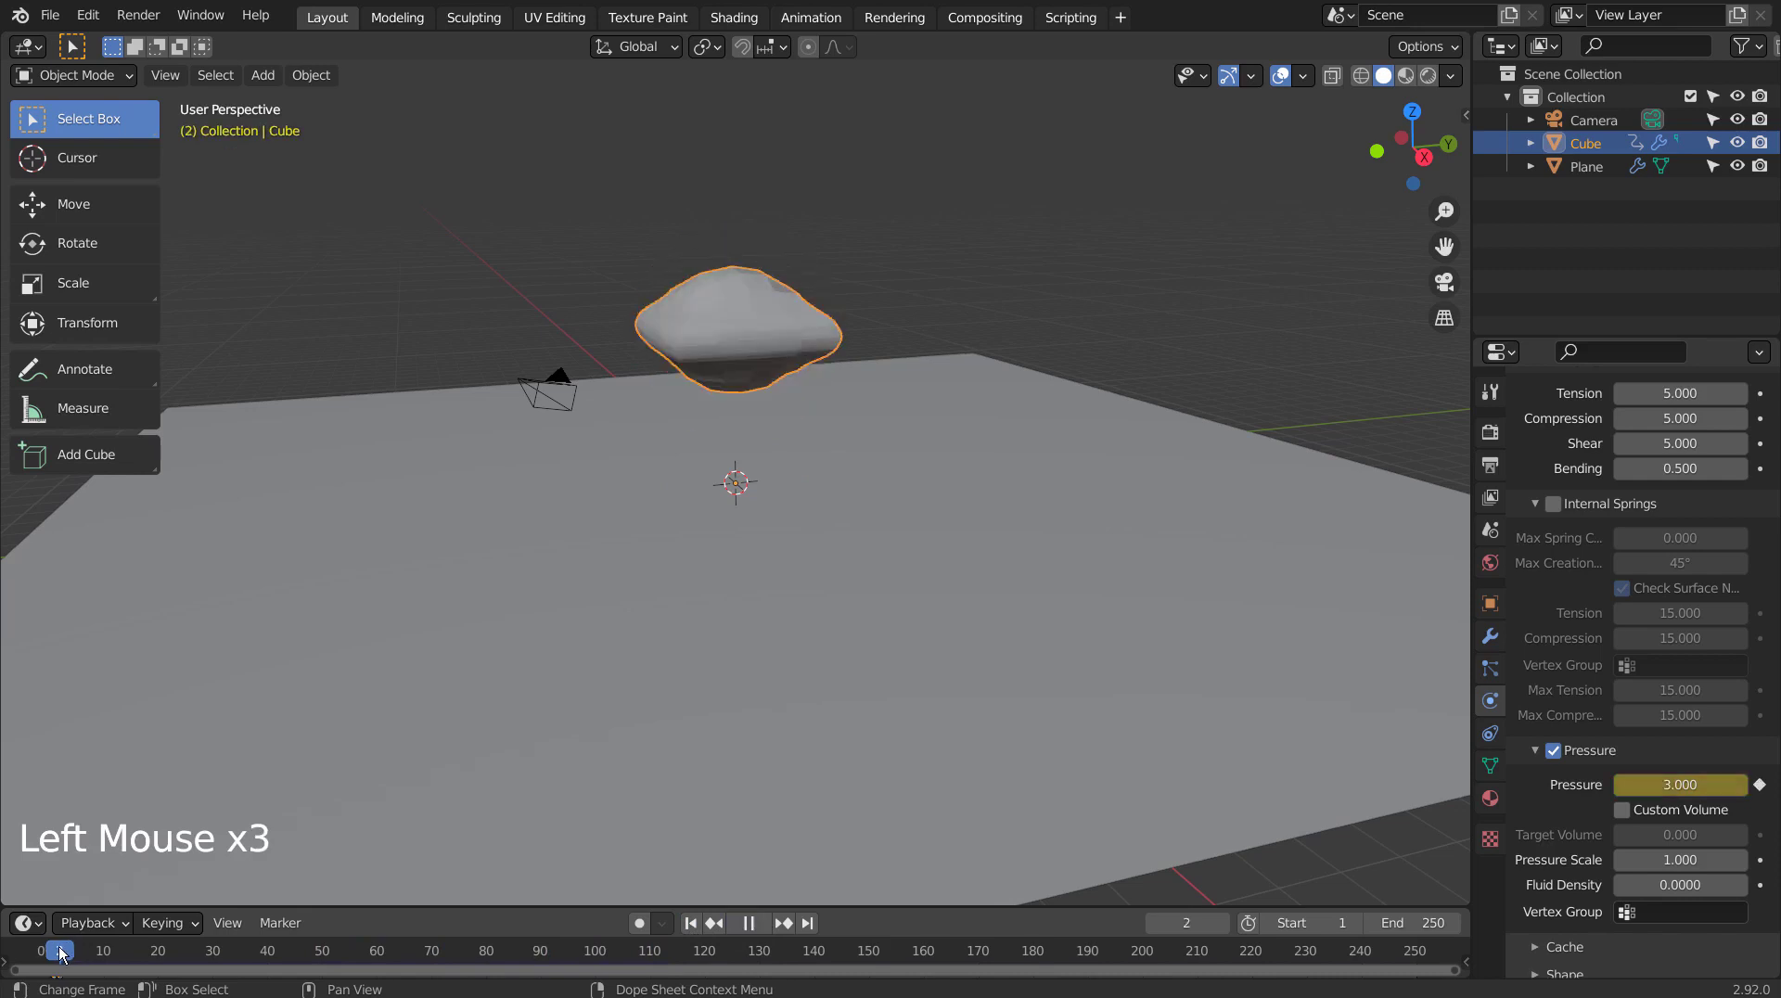
Enter 1.2 in the Pressure field in place of 3.0
click(1680, 784)
text(1.2)
key(Return)
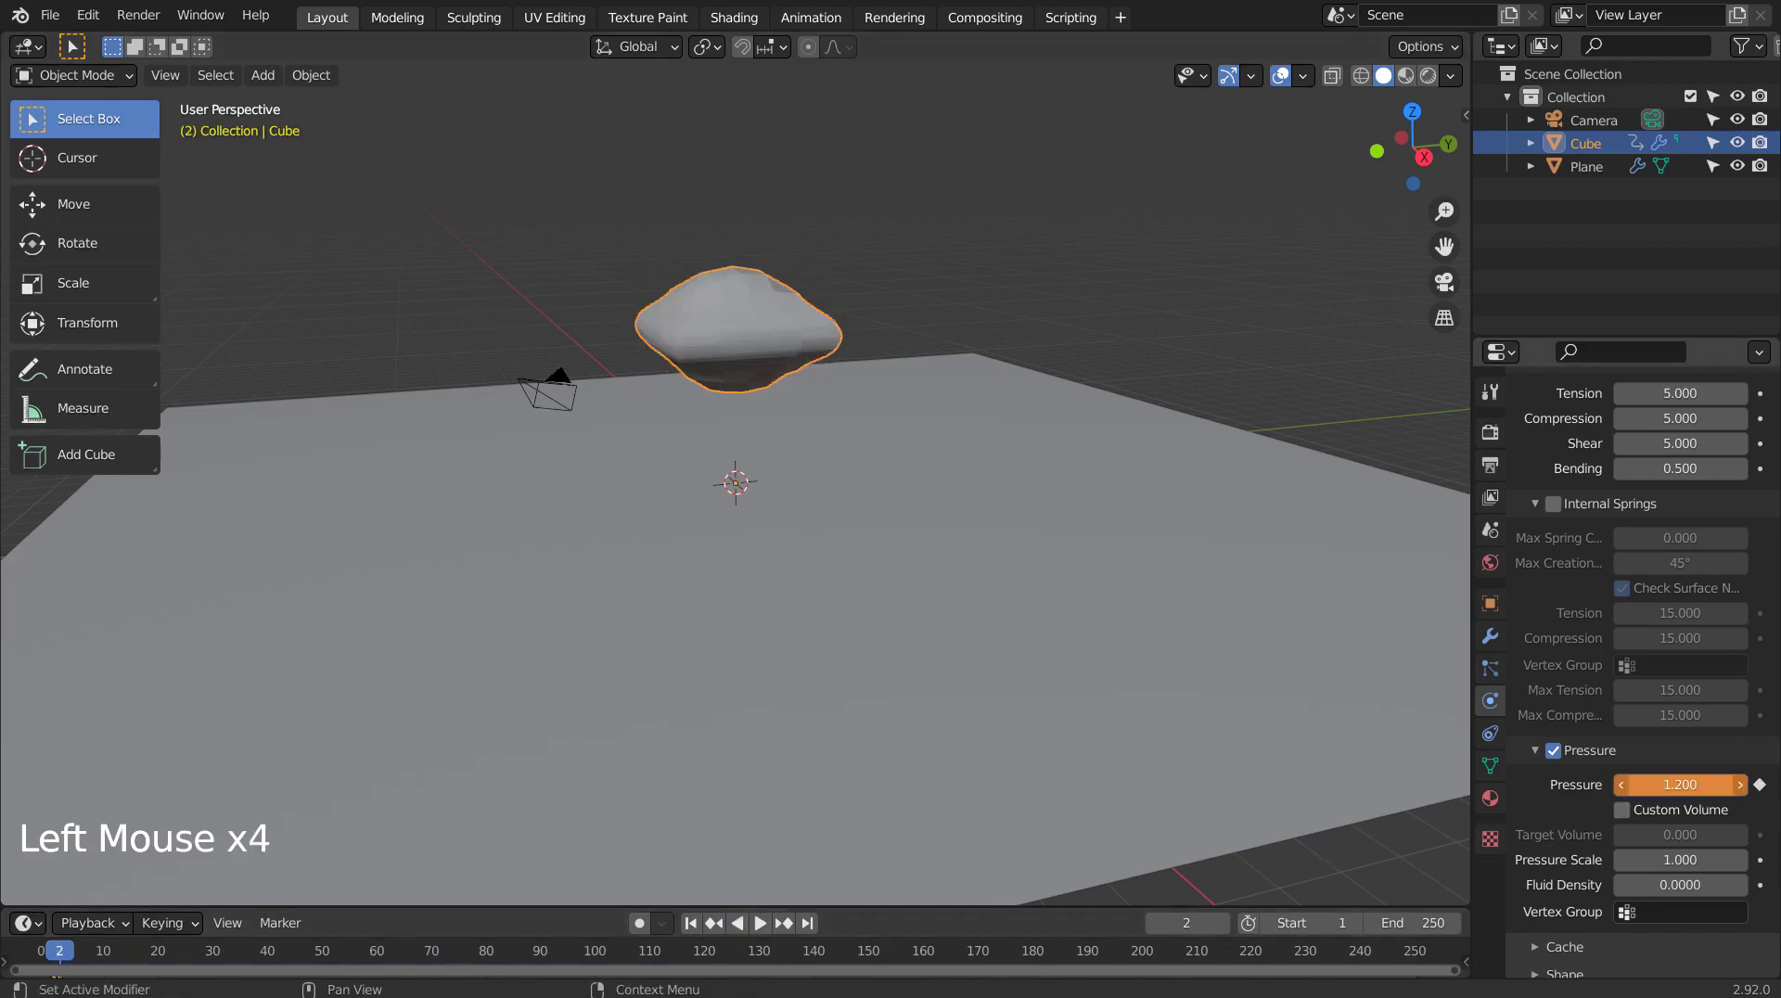
click(690, 923)
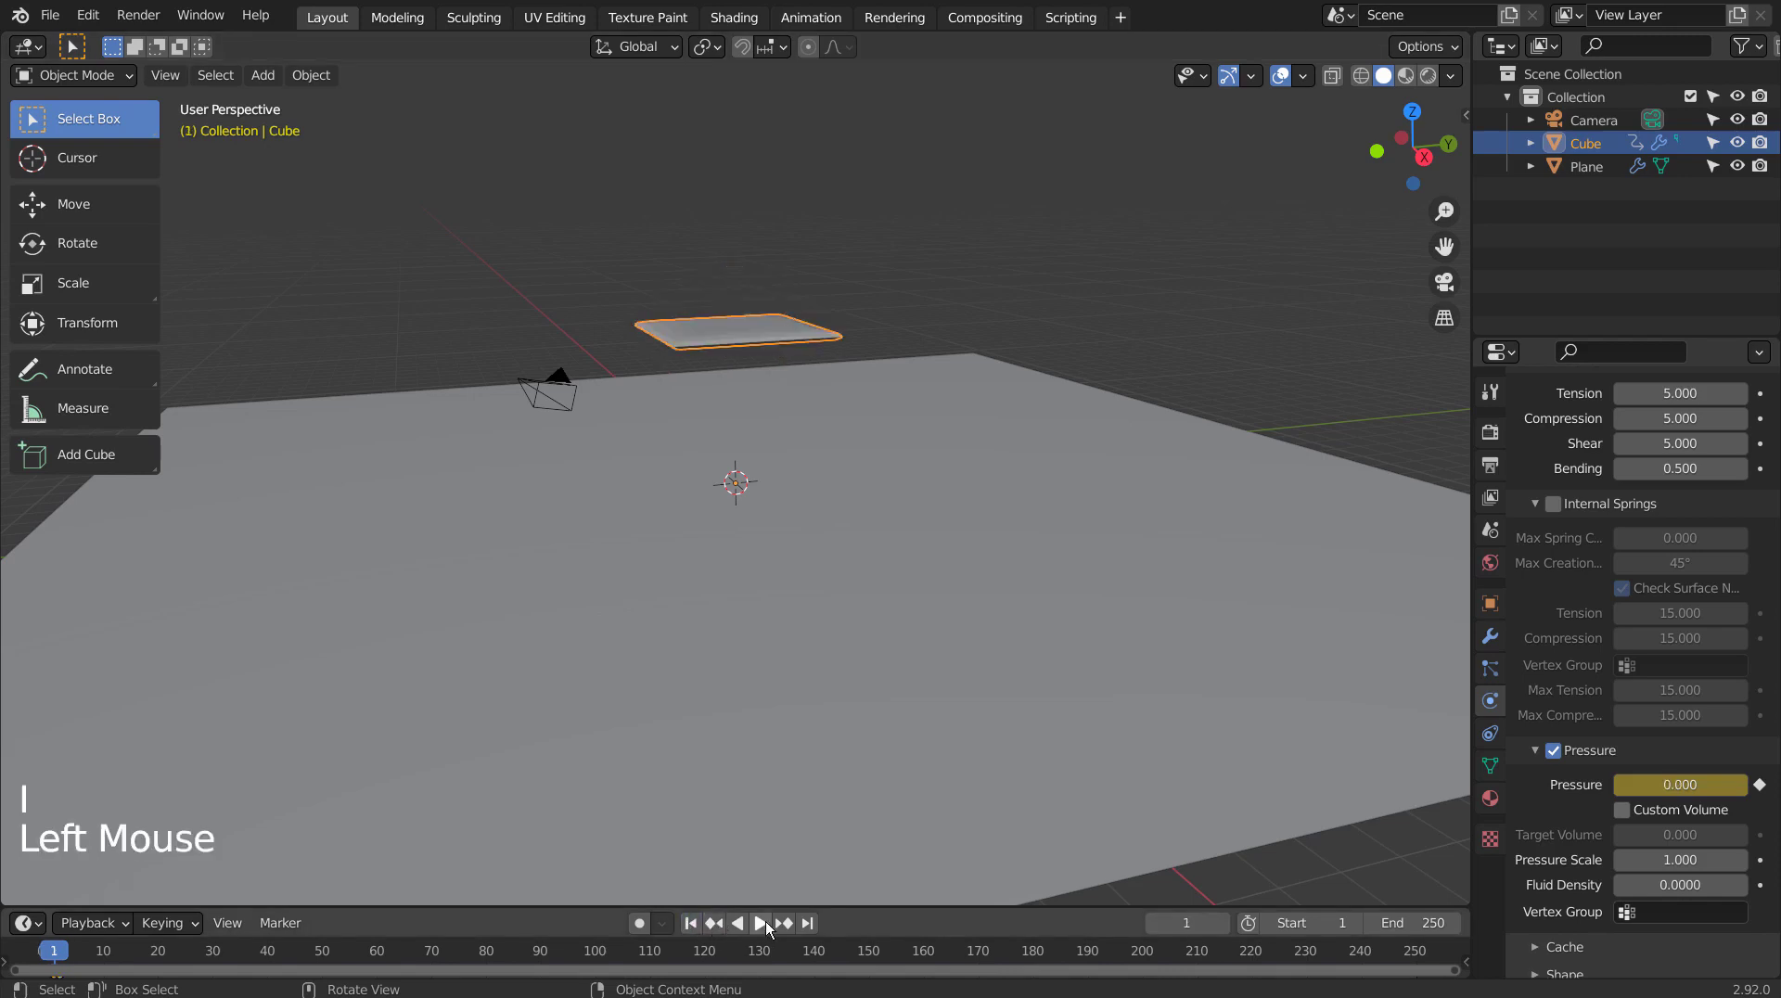
click(762, 923)
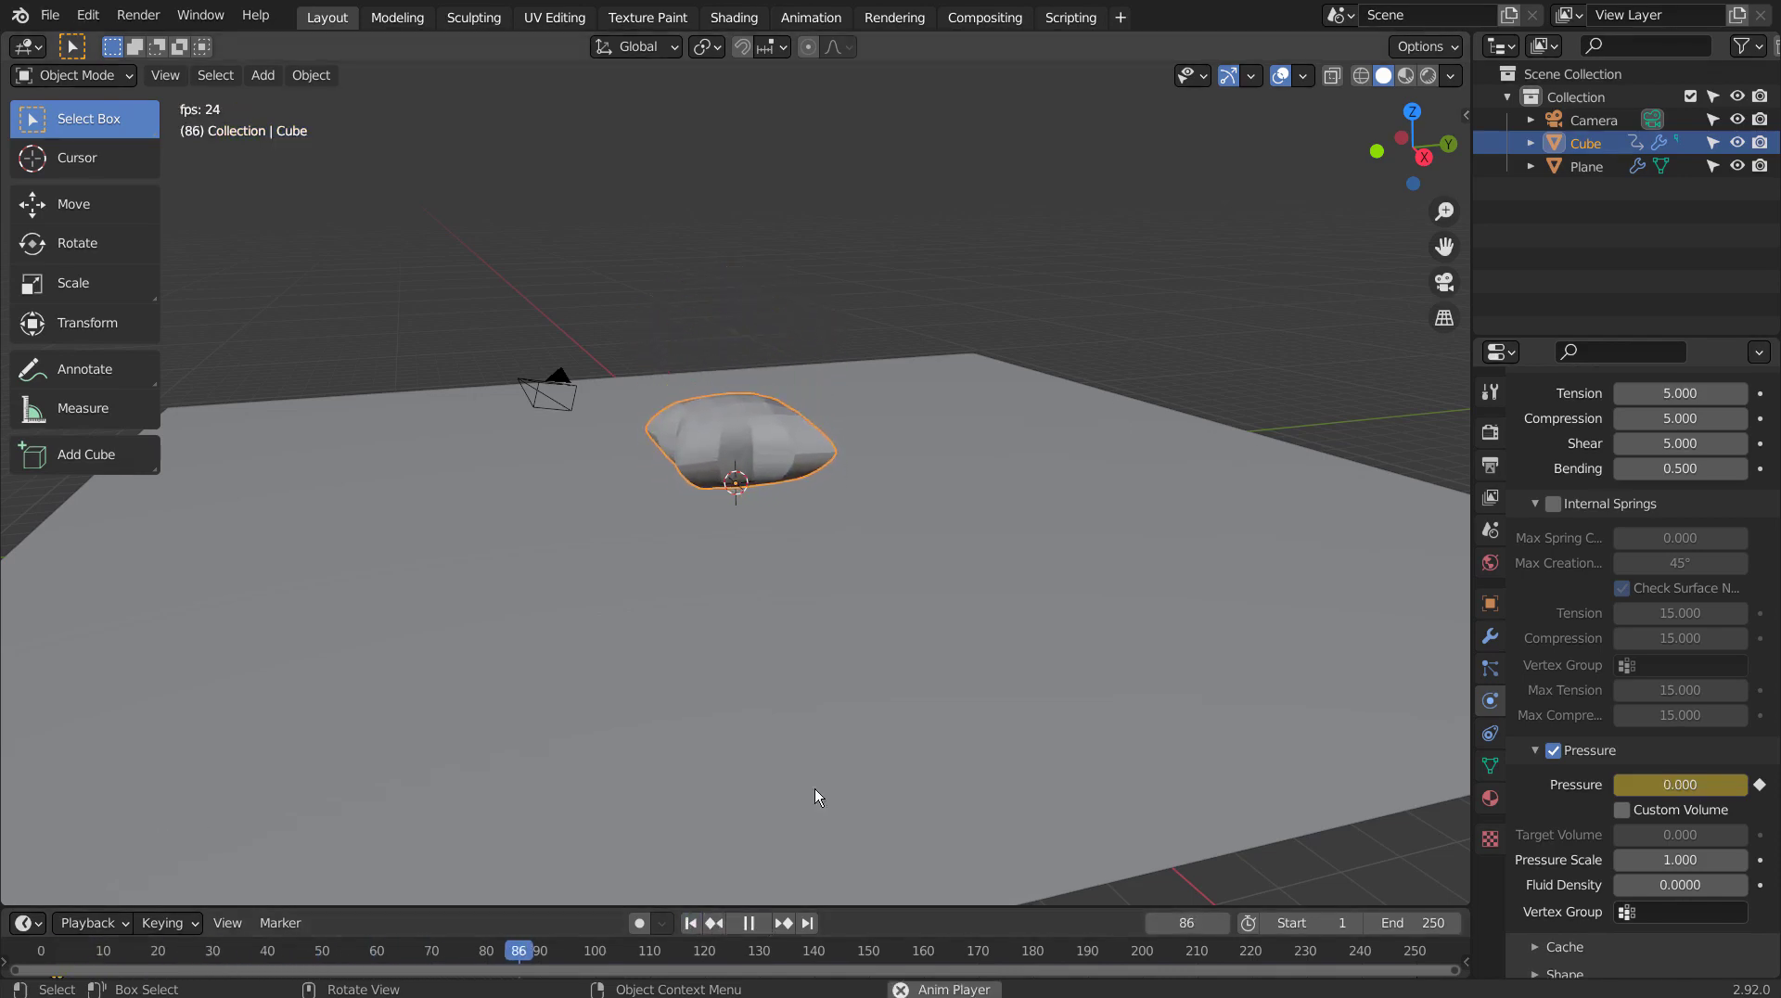
right_click(794, 467)
middle_click(793, 426)
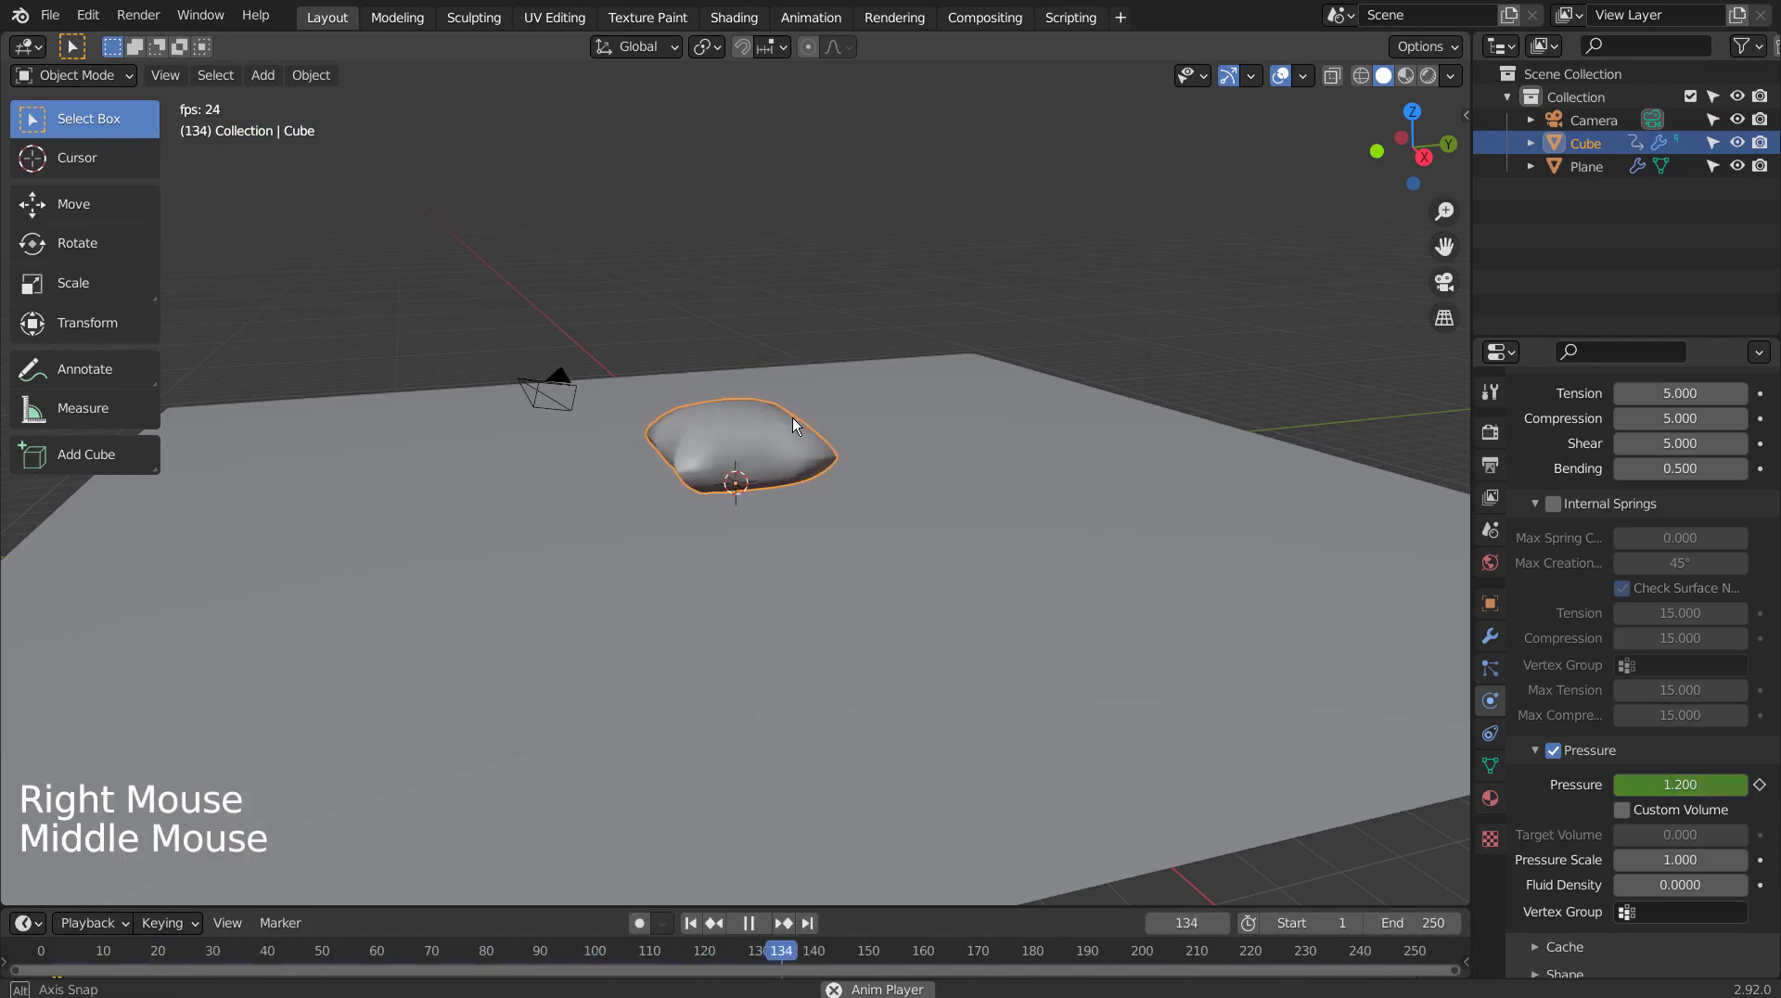
middle_drag(792, 418, 849, 481)
scroll(849, 480, up, 3)
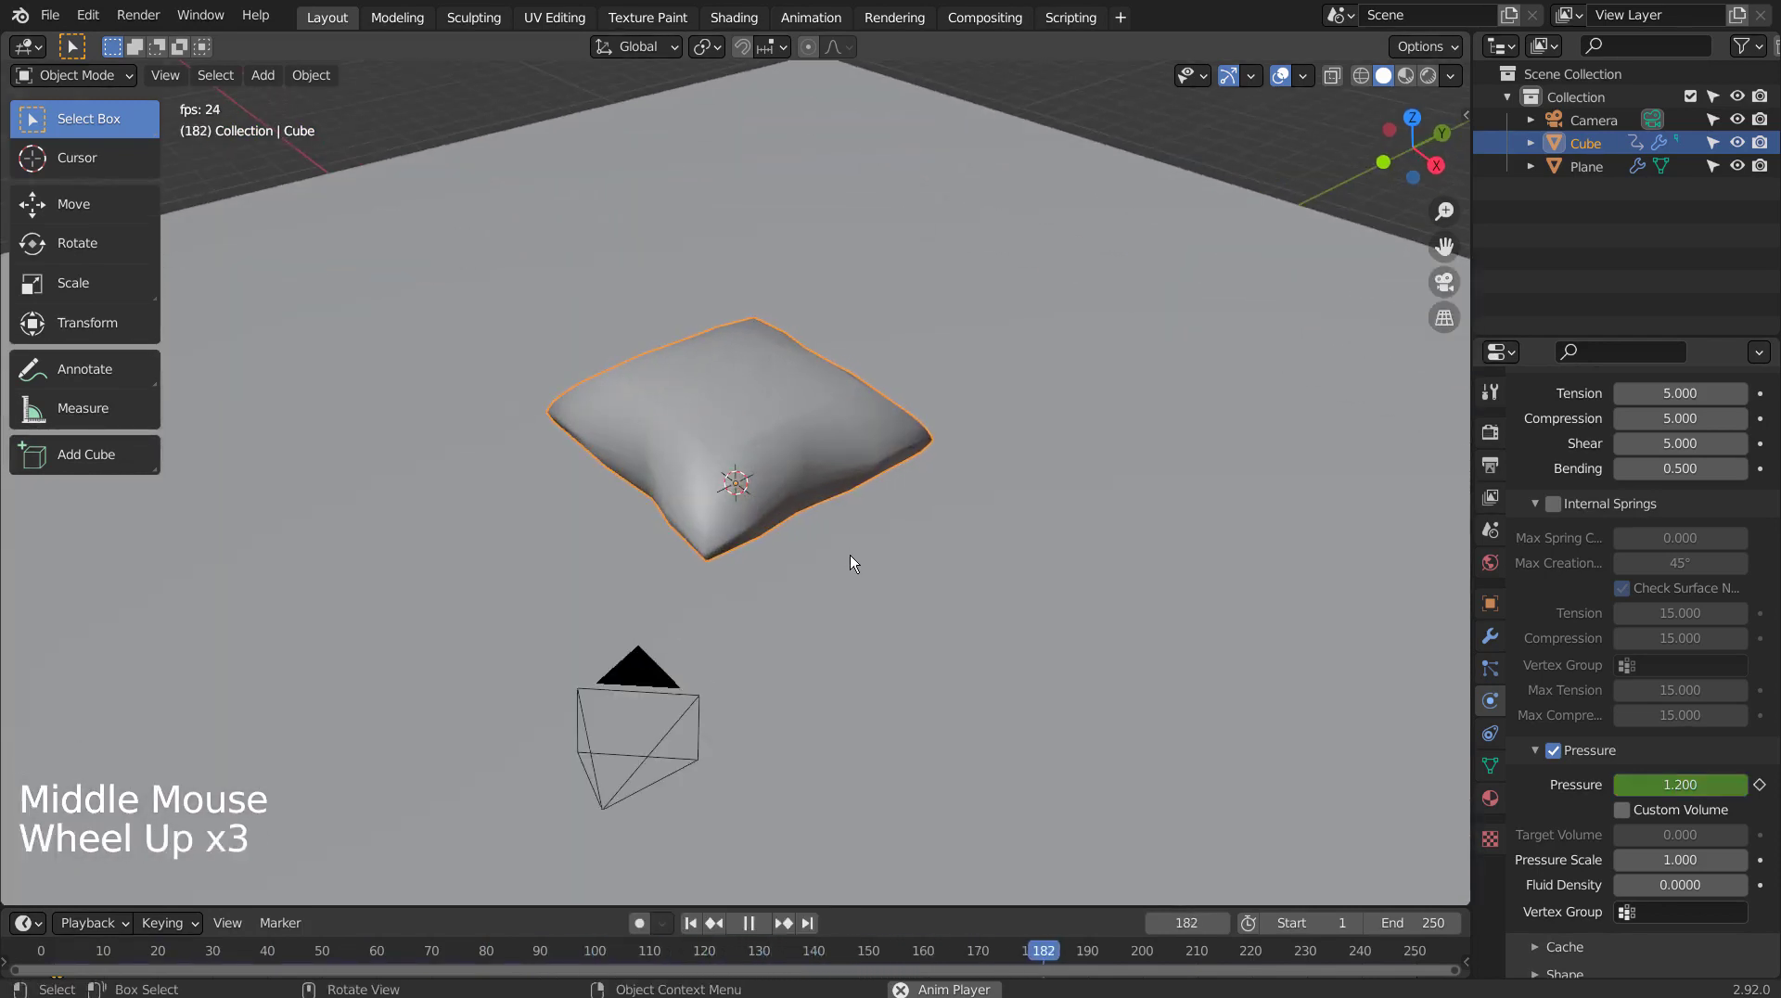
click(749, 923)
click(690, 923)
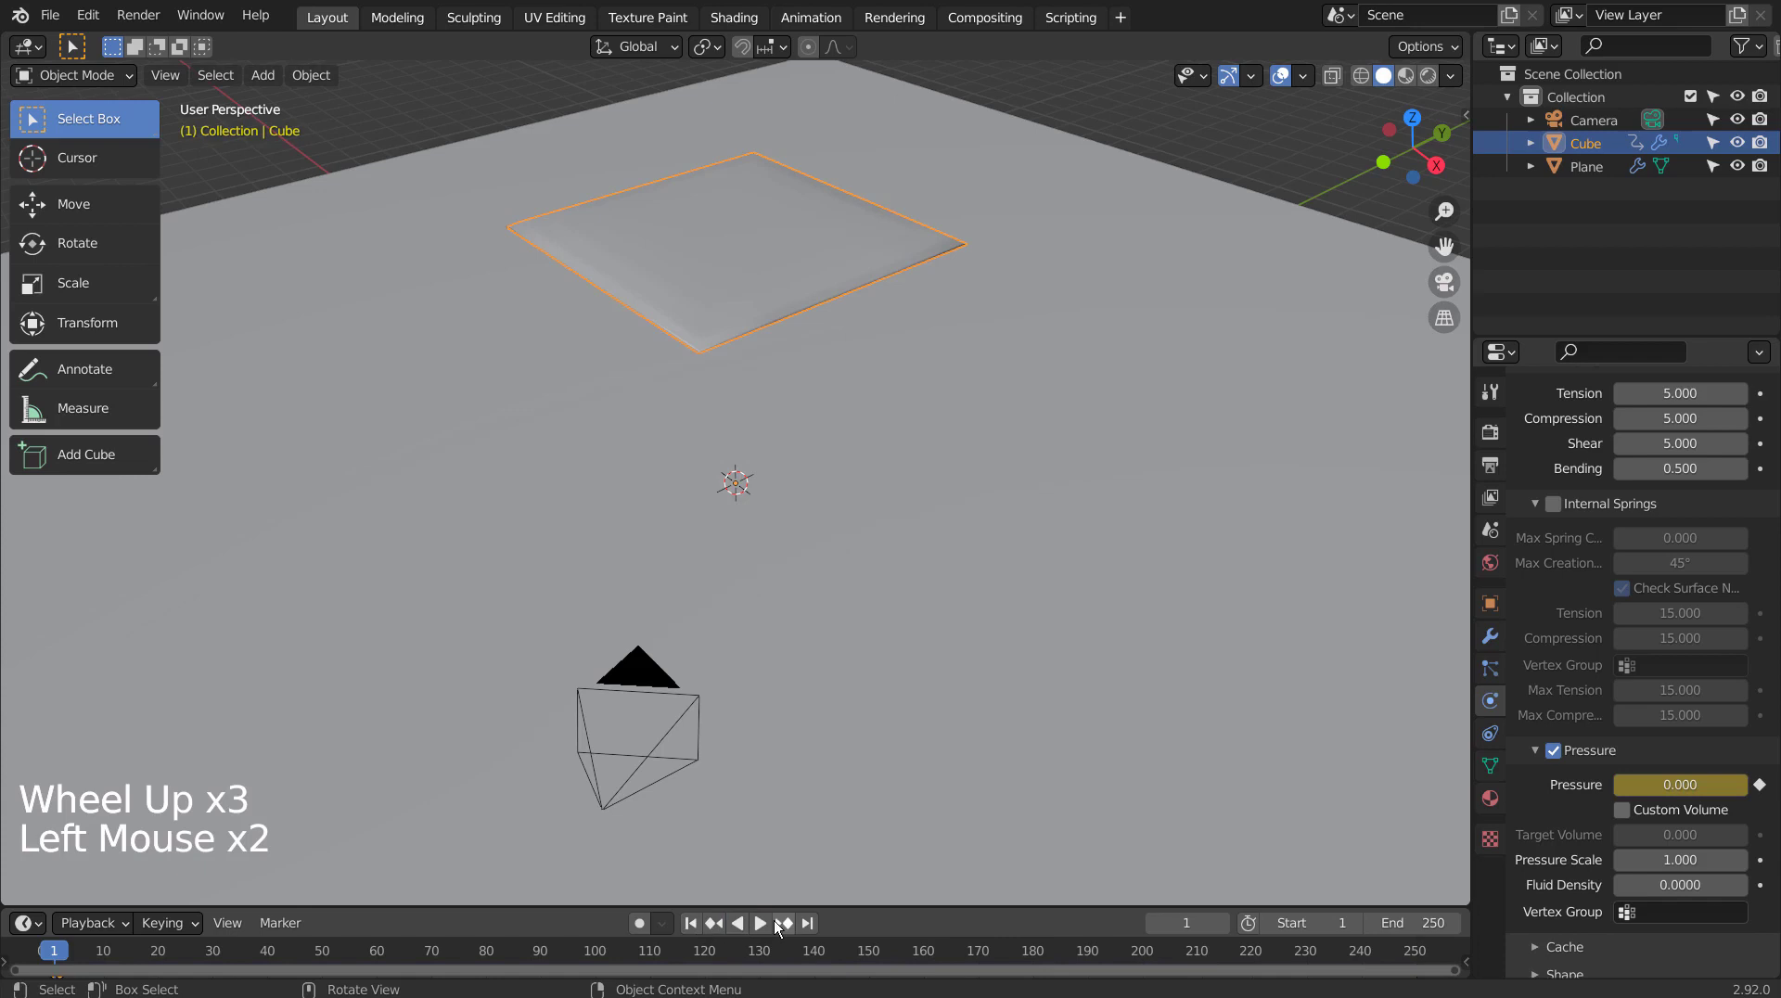
click(764, 924)
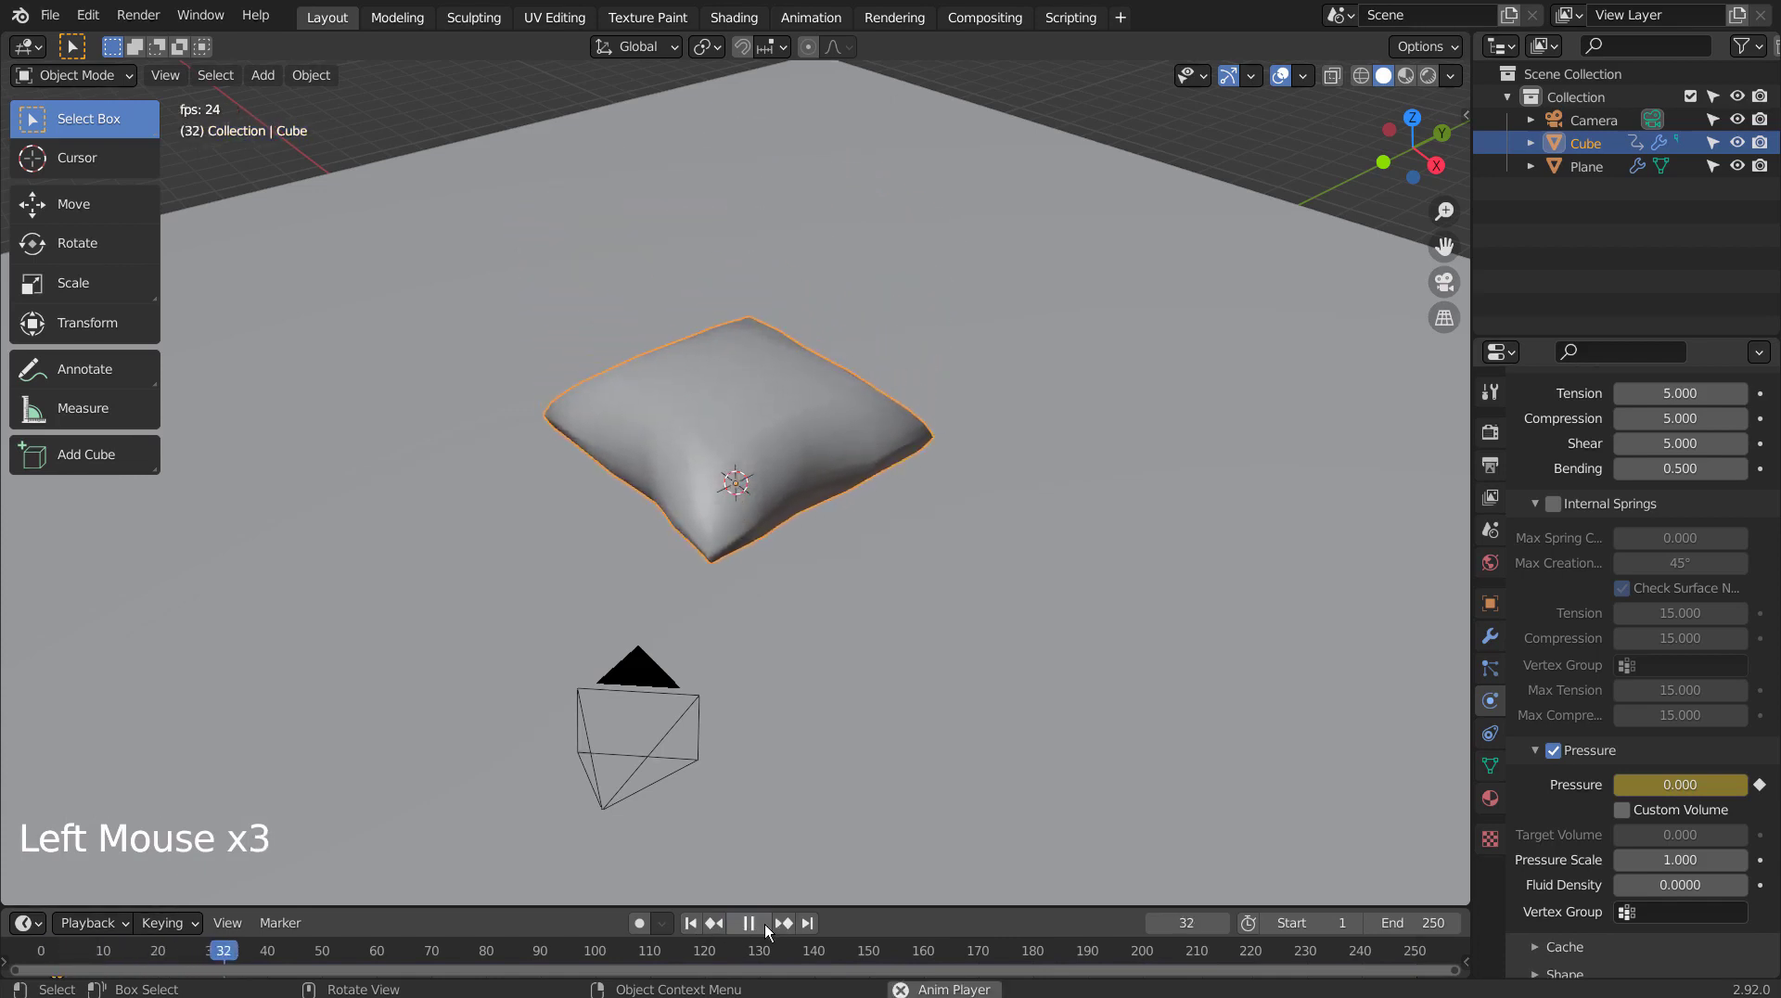
middle_drag(860, 664, 646, 852)
click(749, 923)
click(690, 923)
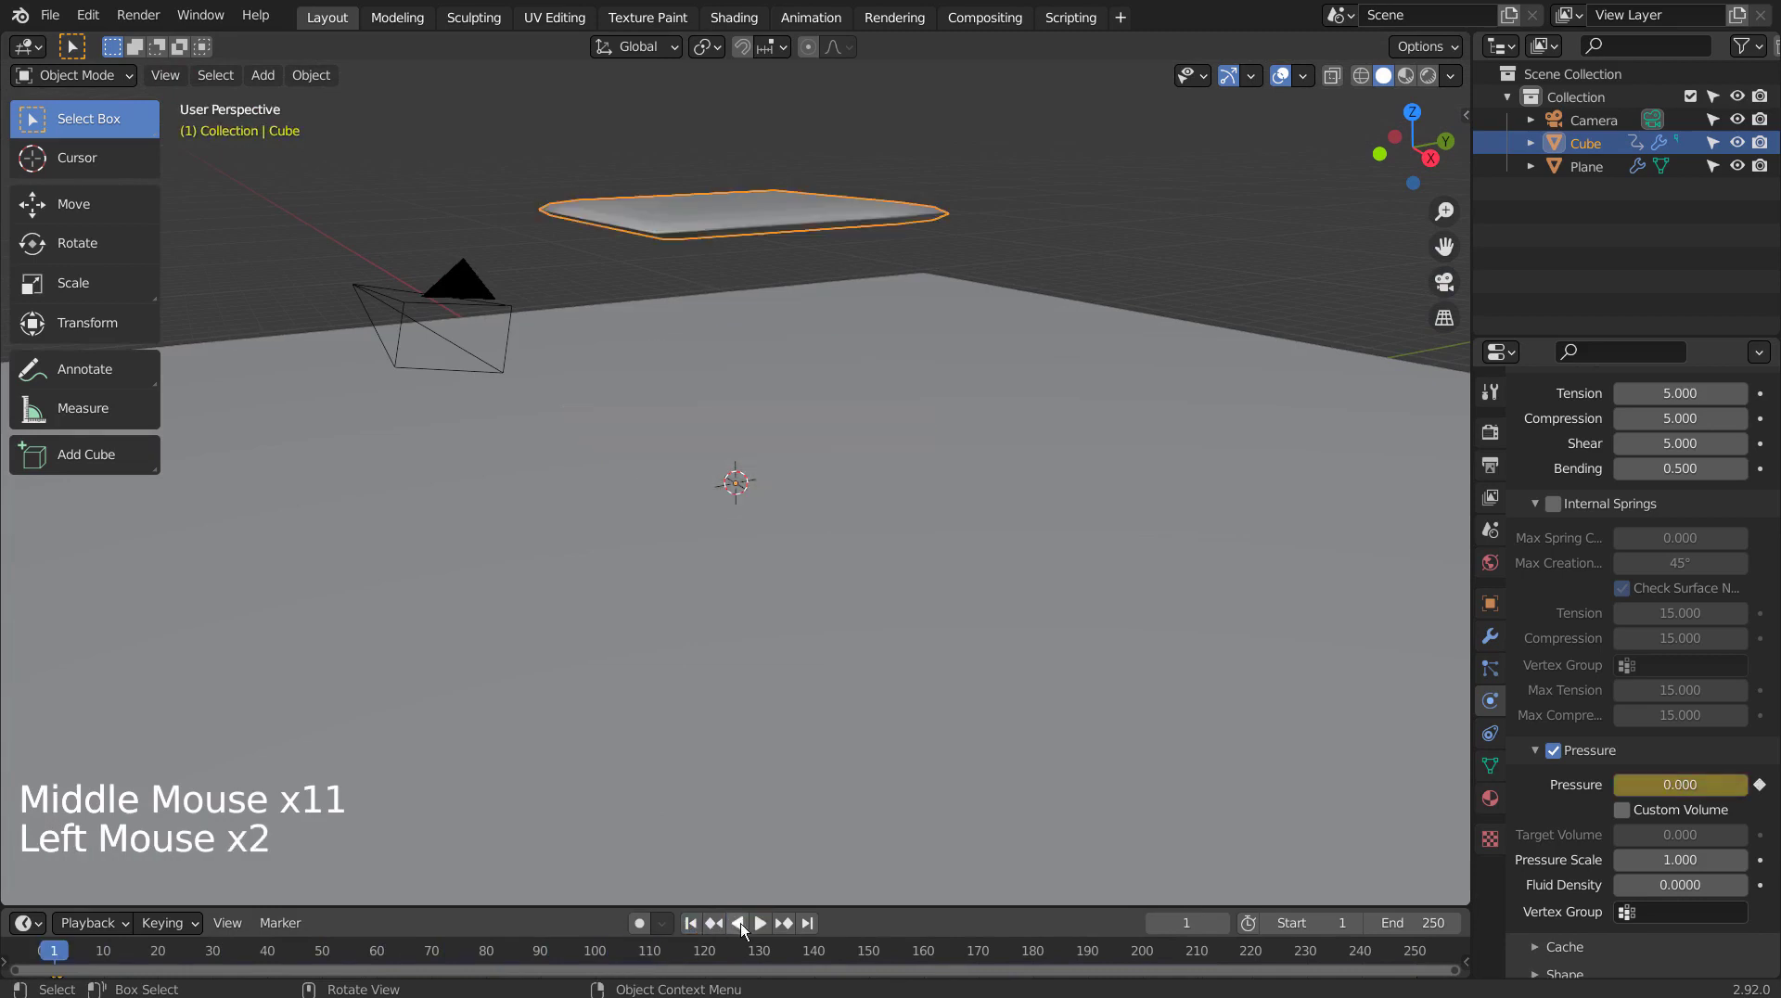
click(761, 924)
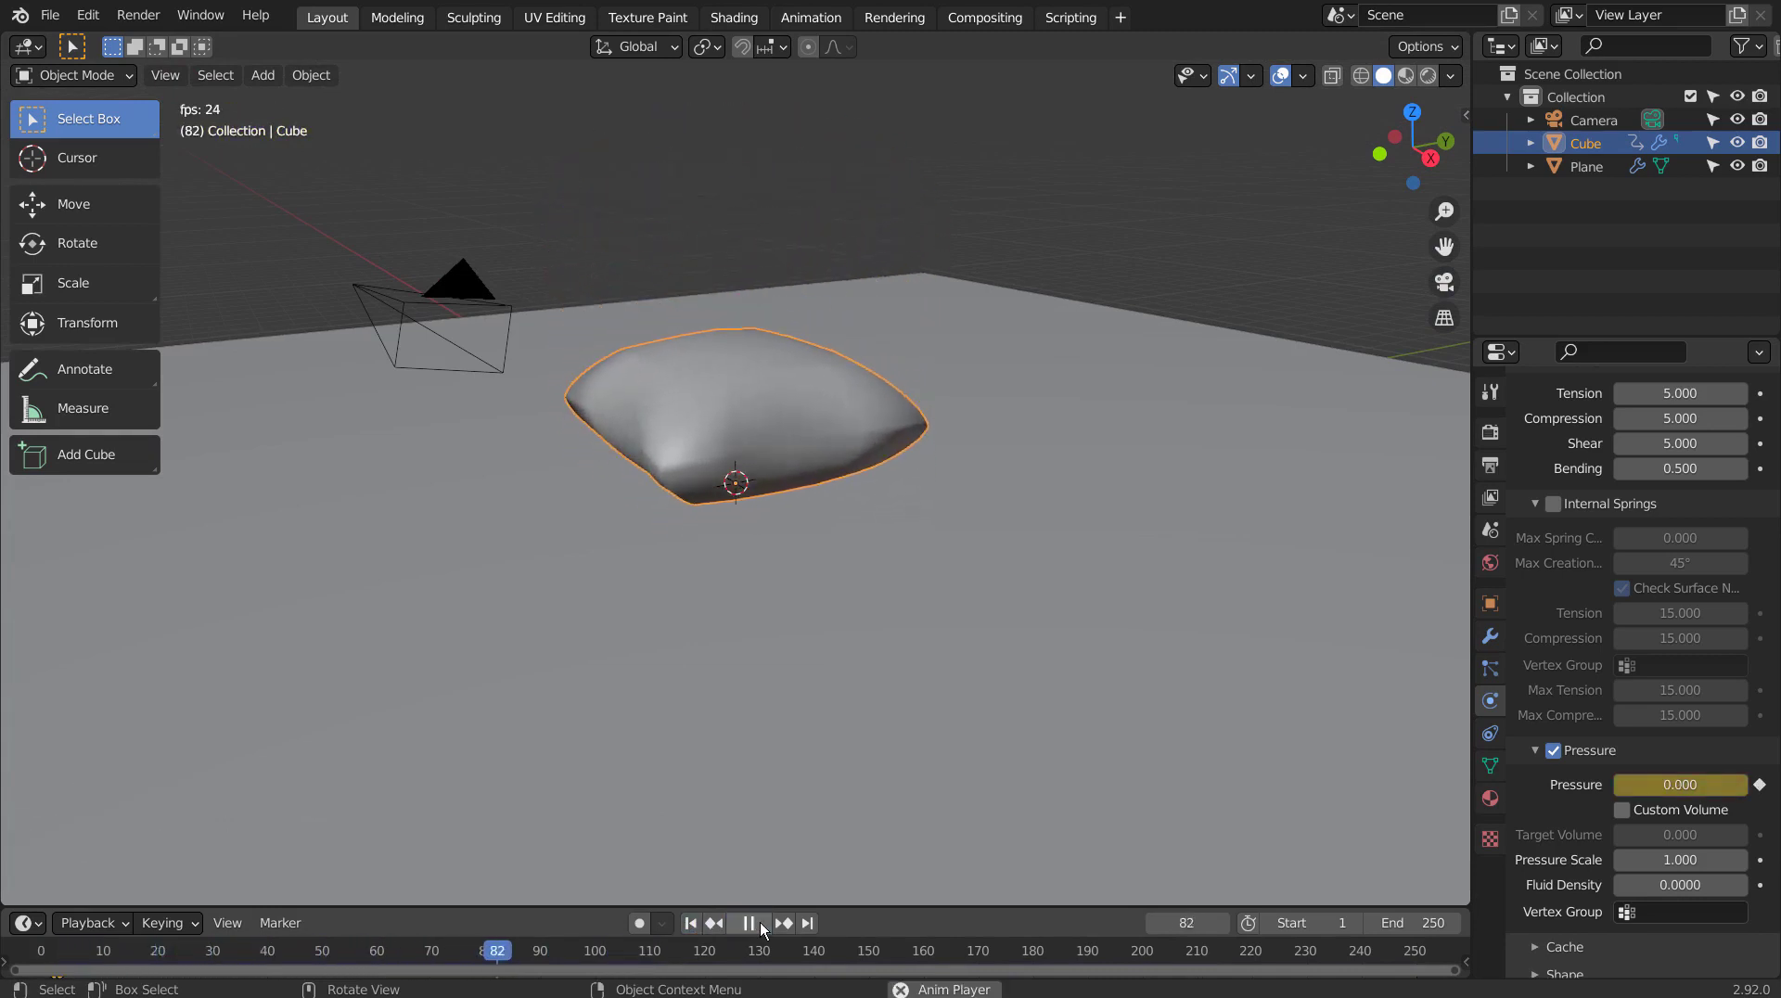
click(760, 924)
click(691, 923)
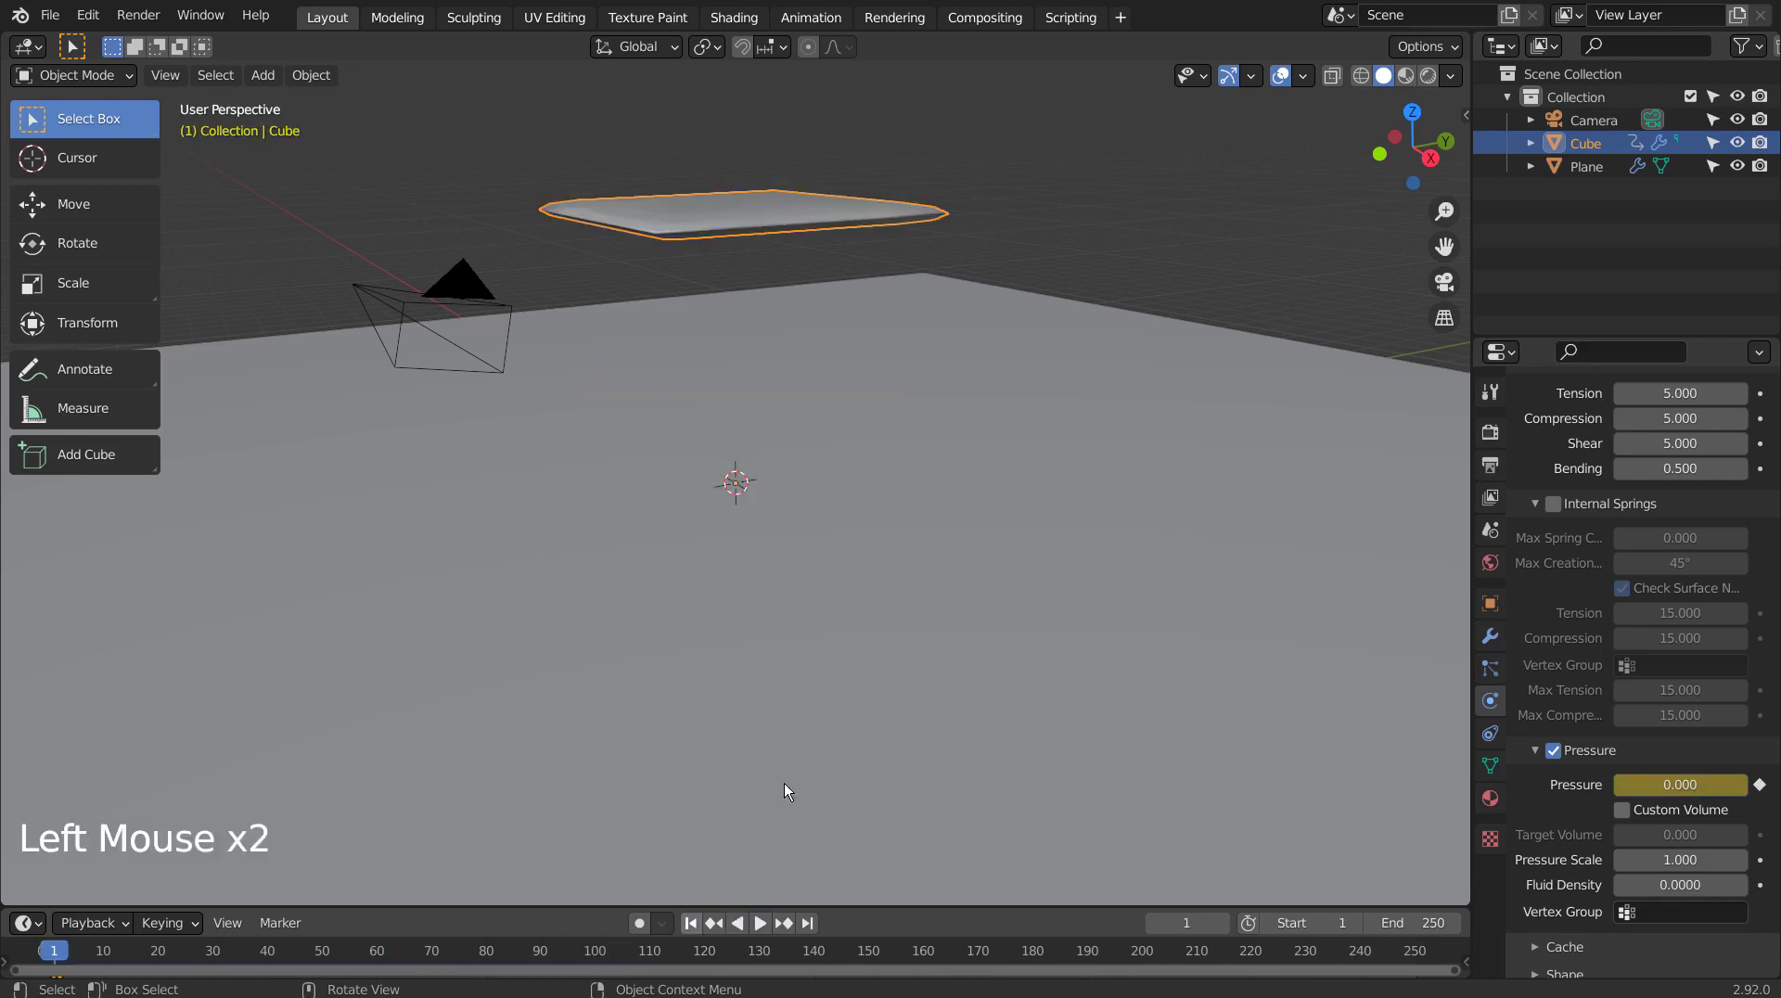
middle_drag(783, 783, 919, 670)
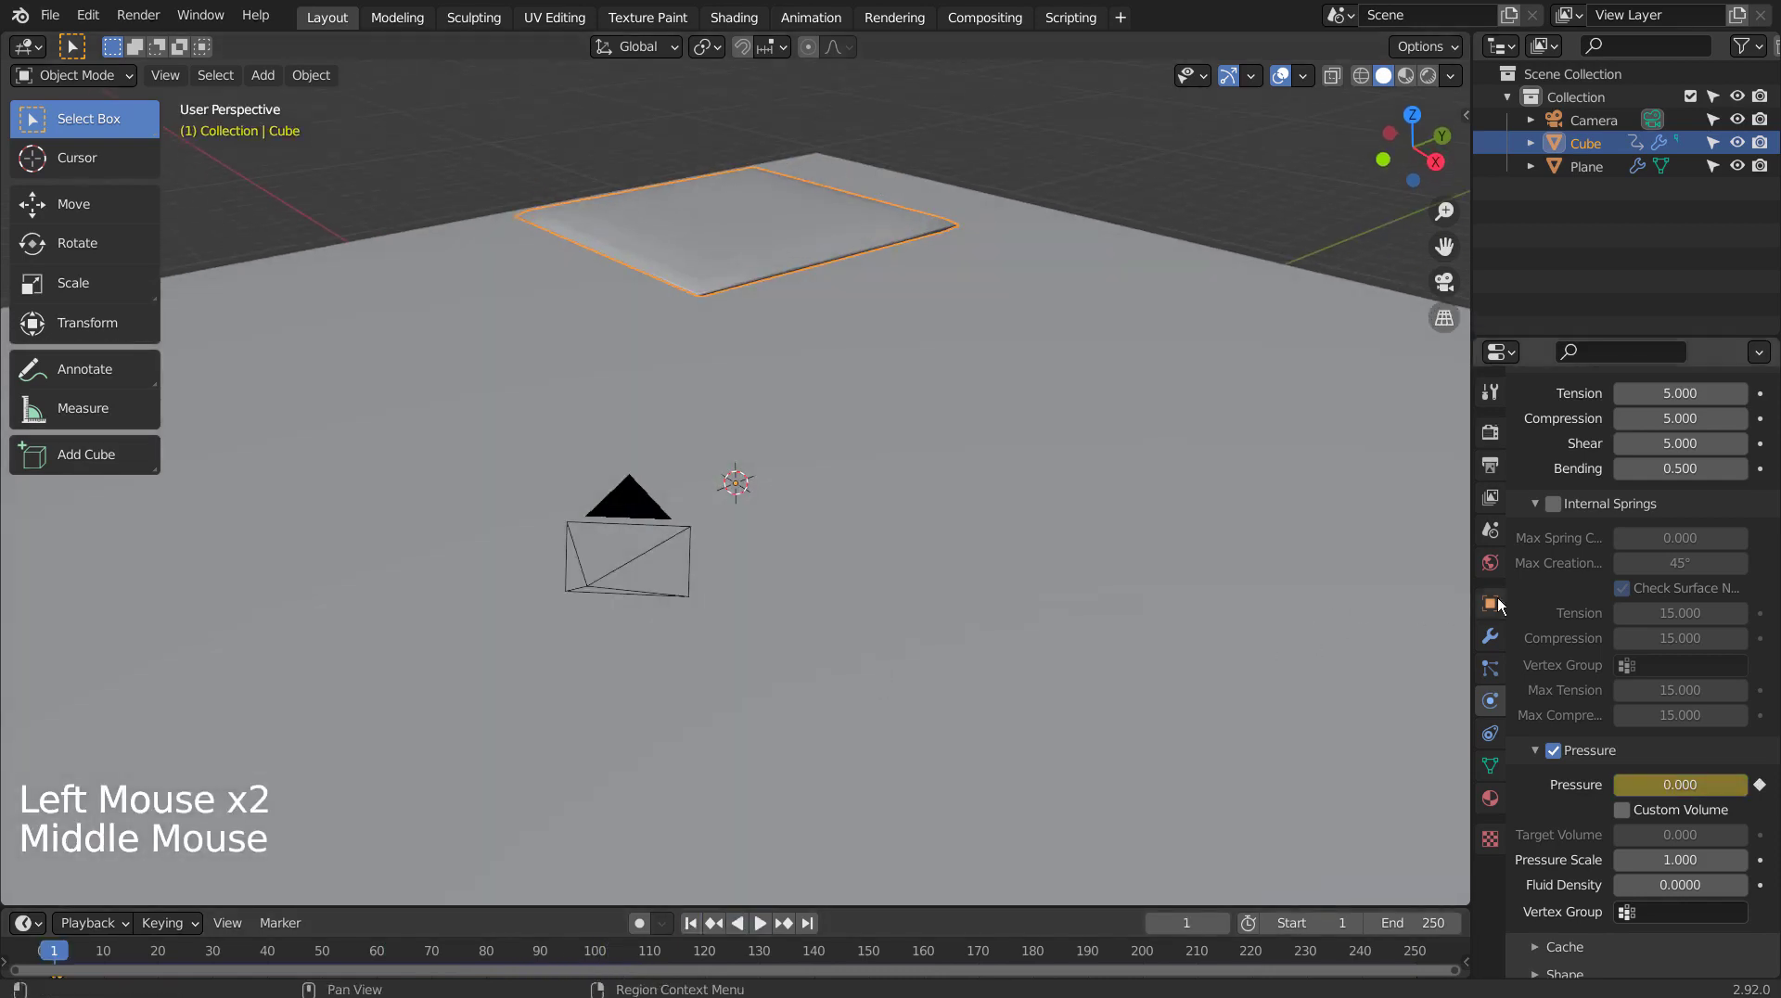
Give the cushion a yellow Base Color, Metallic 0.934, Roughness 0.127, and switch to Material Preview
click(1490, 797)
scroll(1656, 603, up, 14)
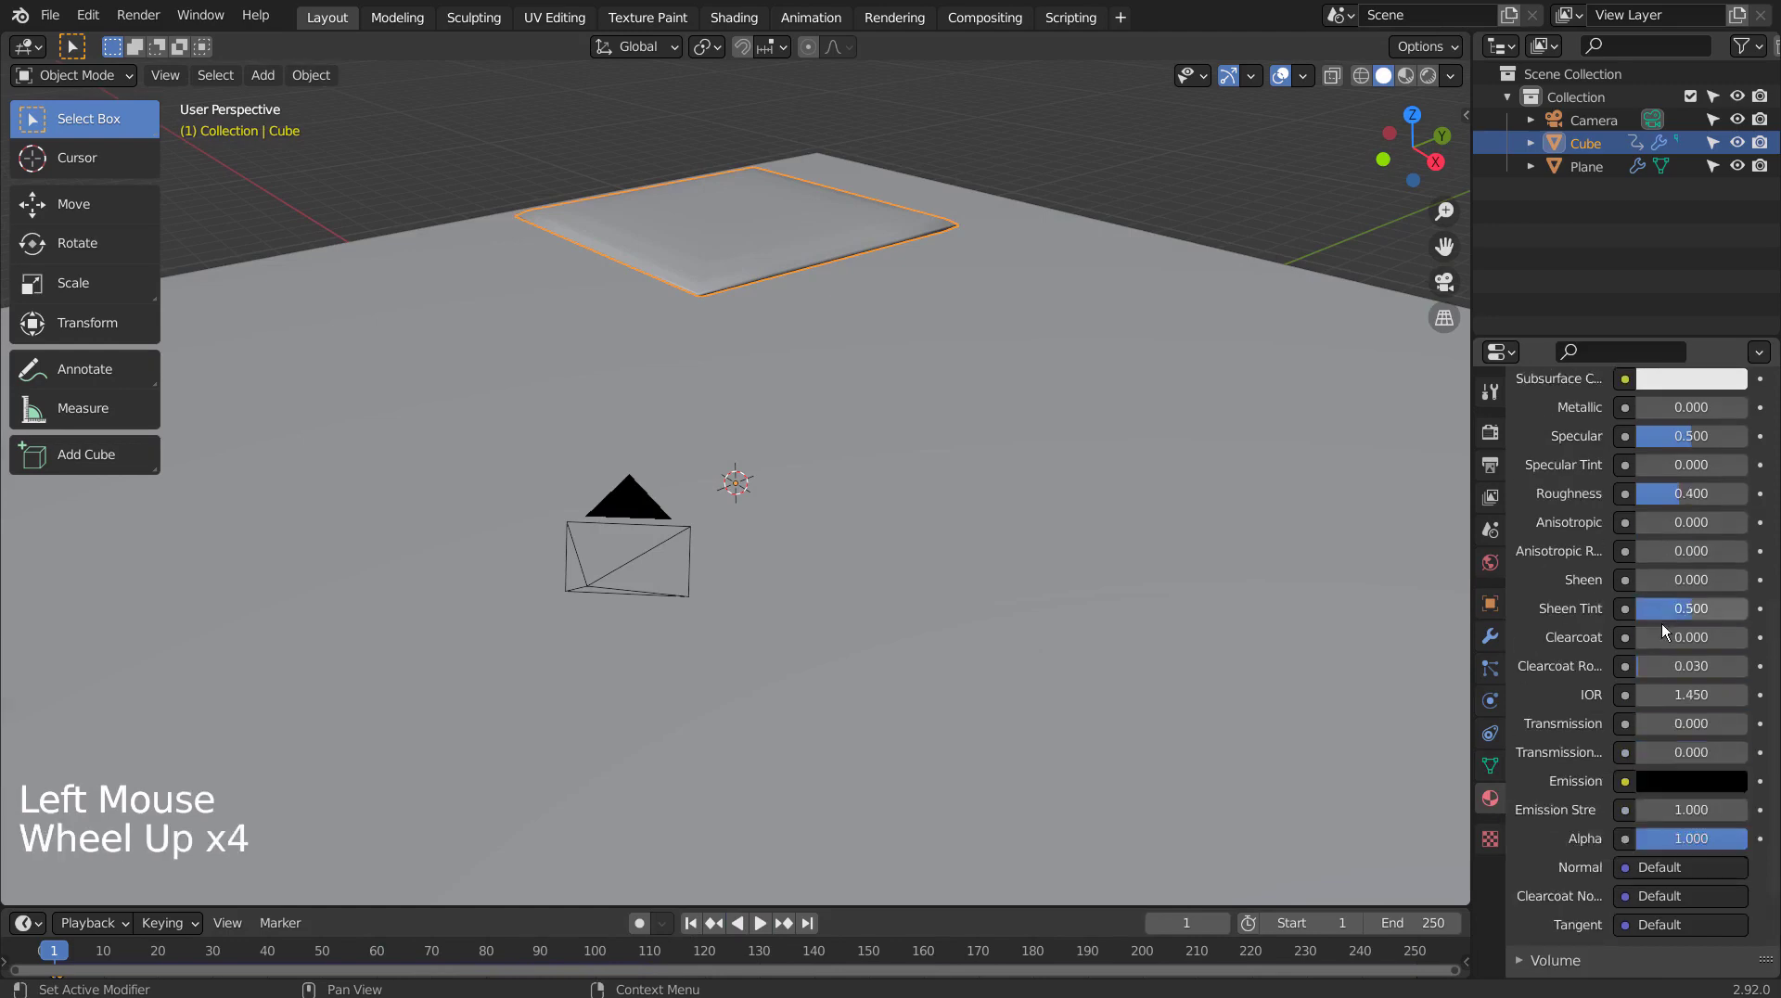
click(1660, 617)
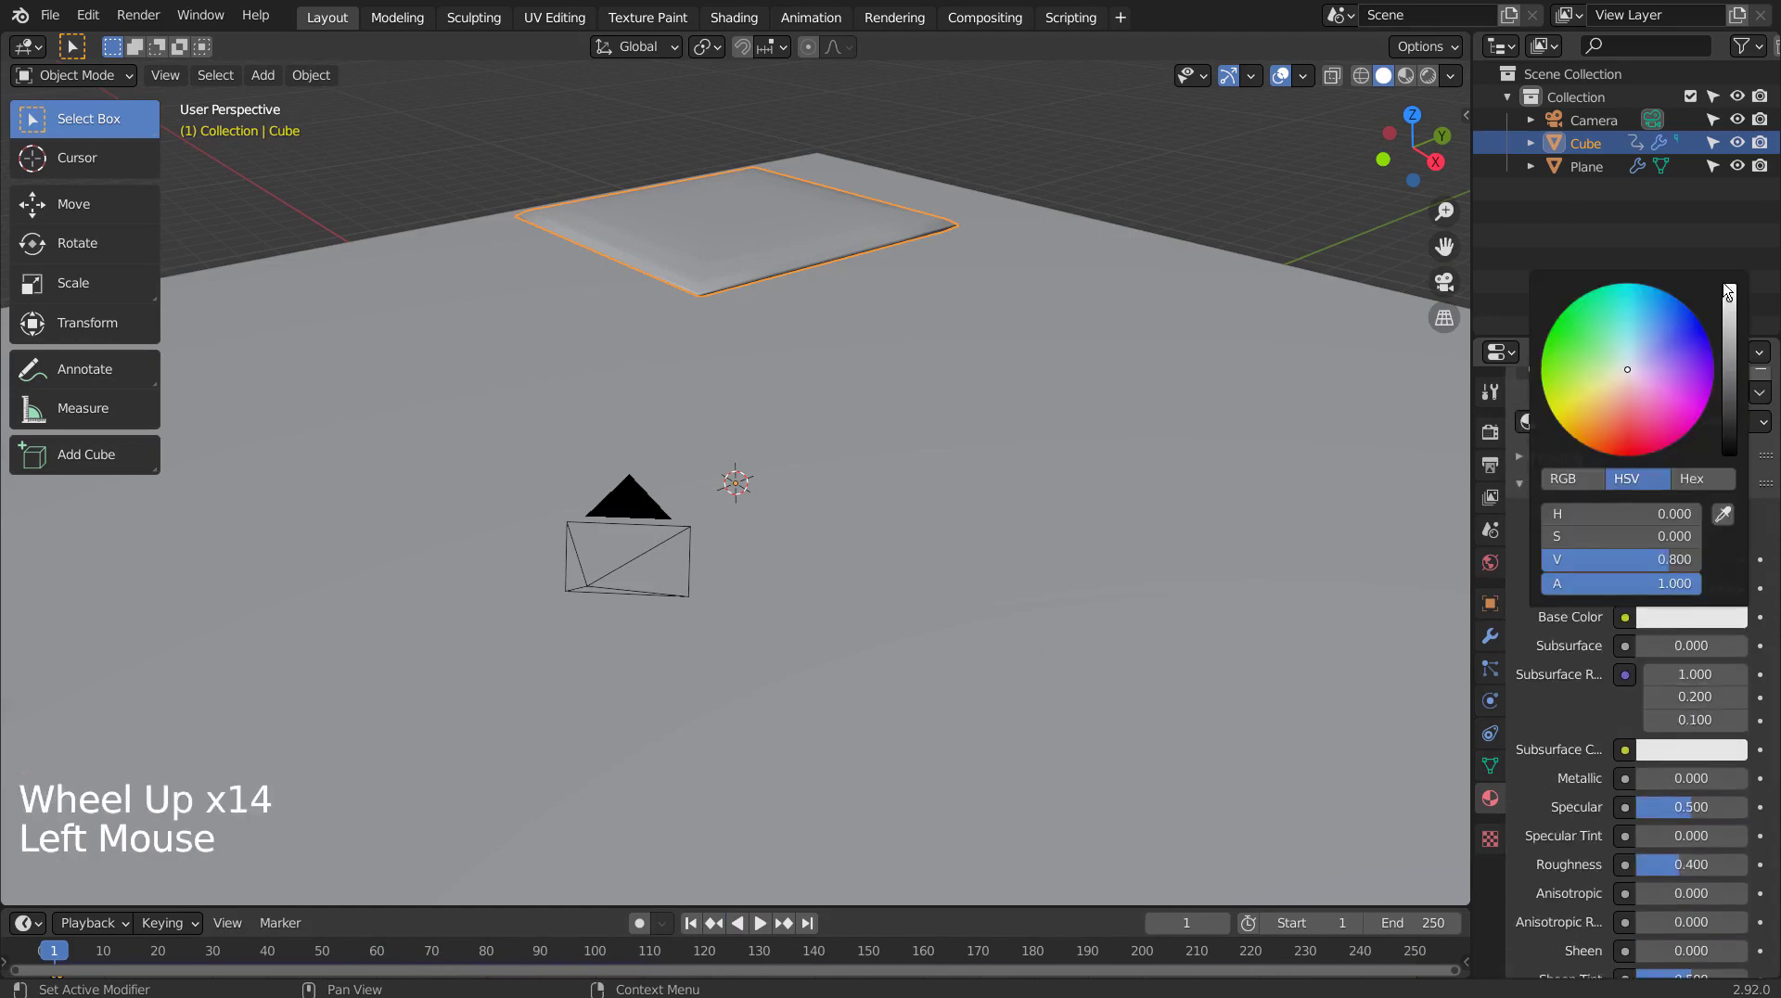
drag(1731, 299, 1726, 294)
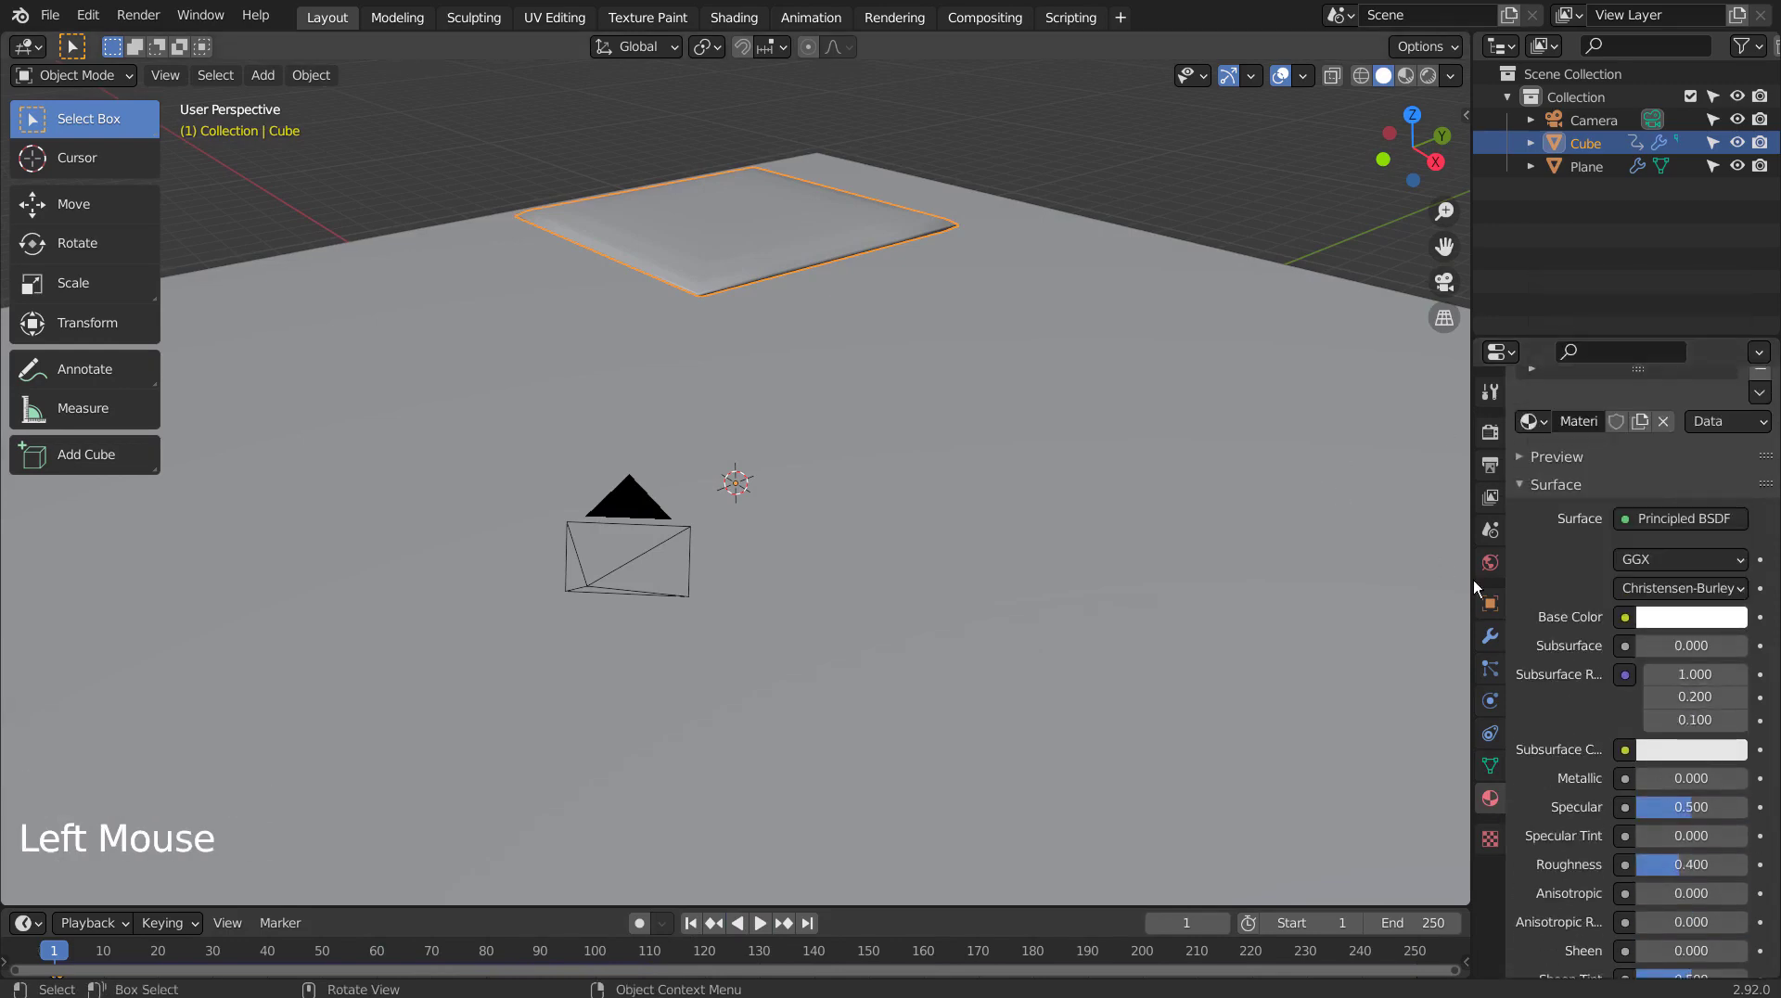
click(1670, 617)
click(1602, 428)
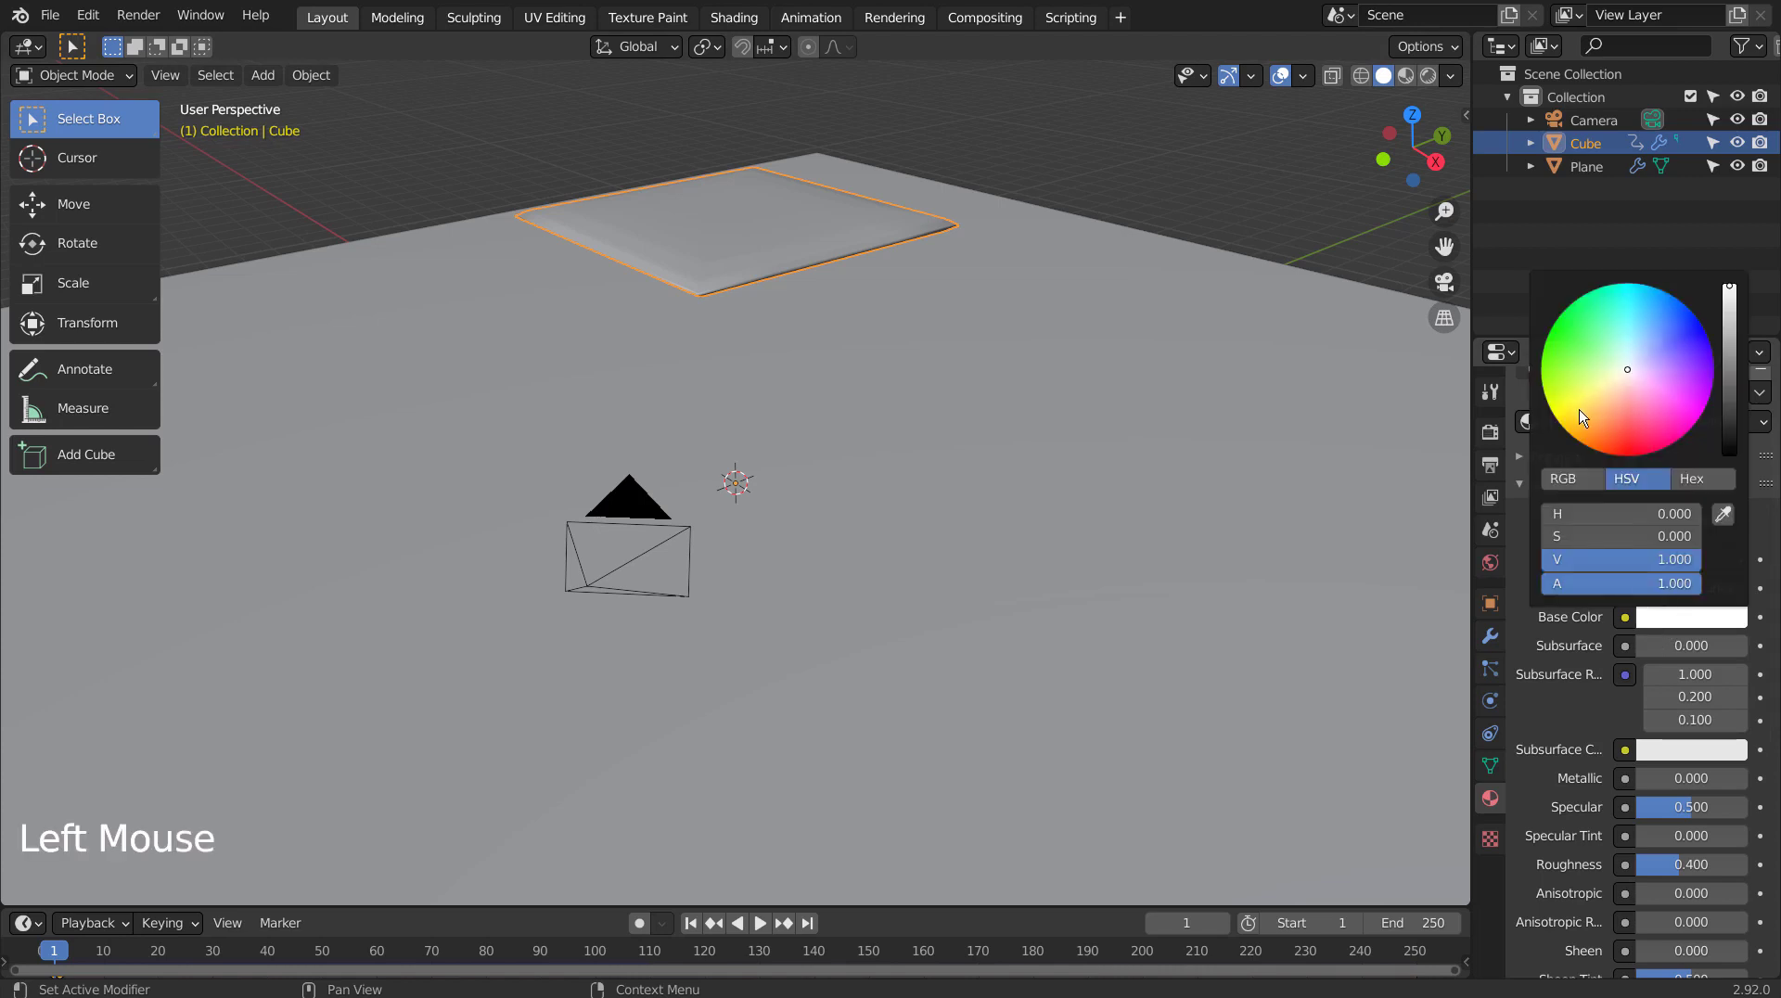
click(1652, 778)
drag(1652, 778, 1731, 779)
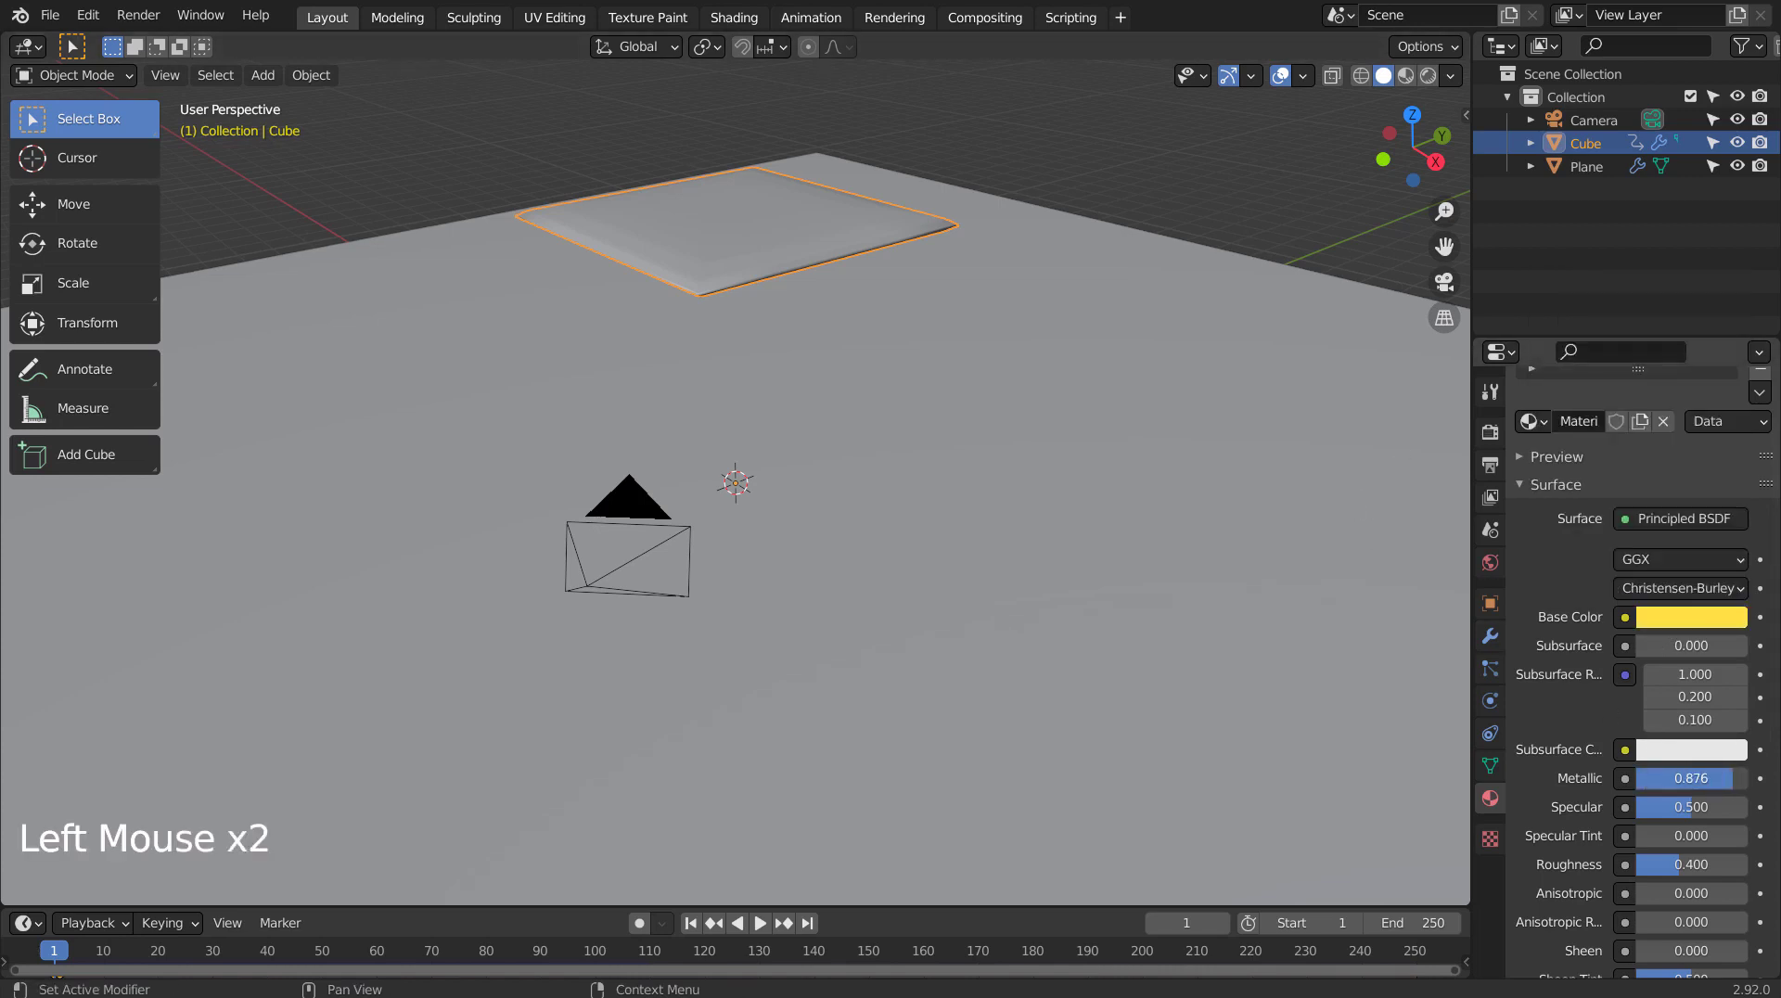
drag(1684, 864, 1667, 865)
click(1403, 78)
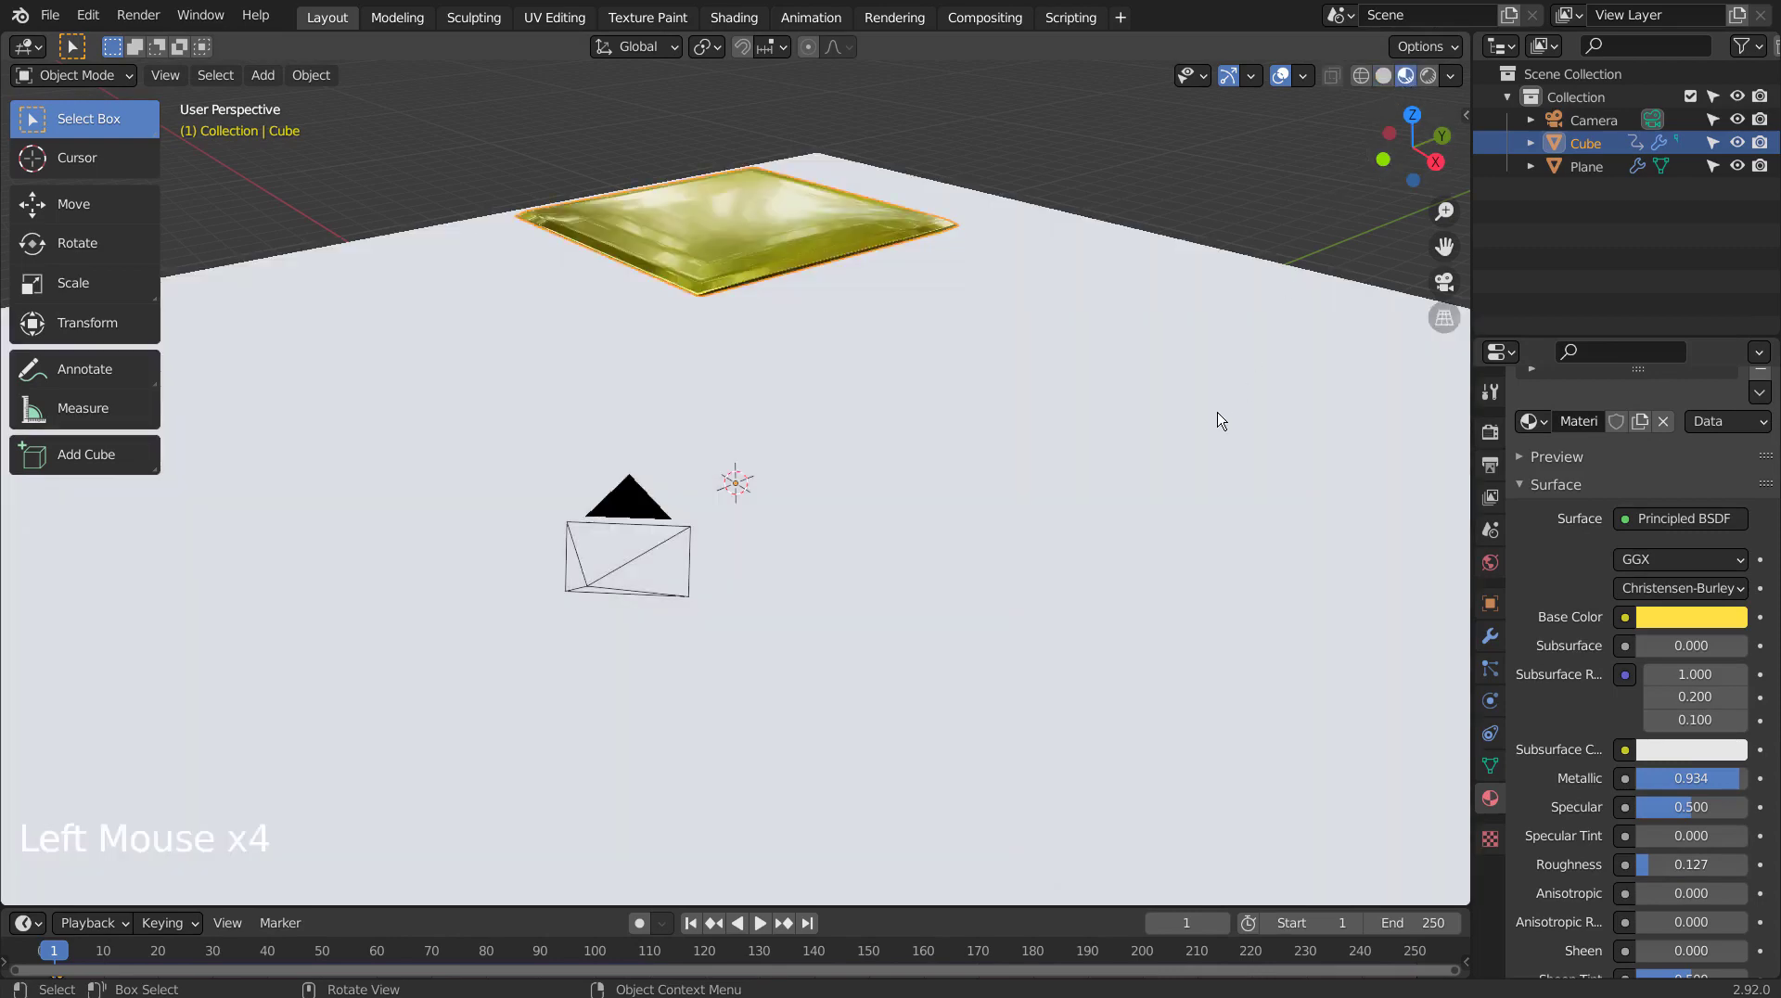
Smooth-shade the cushion and give the plane a new light blue material: Metallic 0.983, Roughness 0.186
click(739, 225)
click(1074, 426)
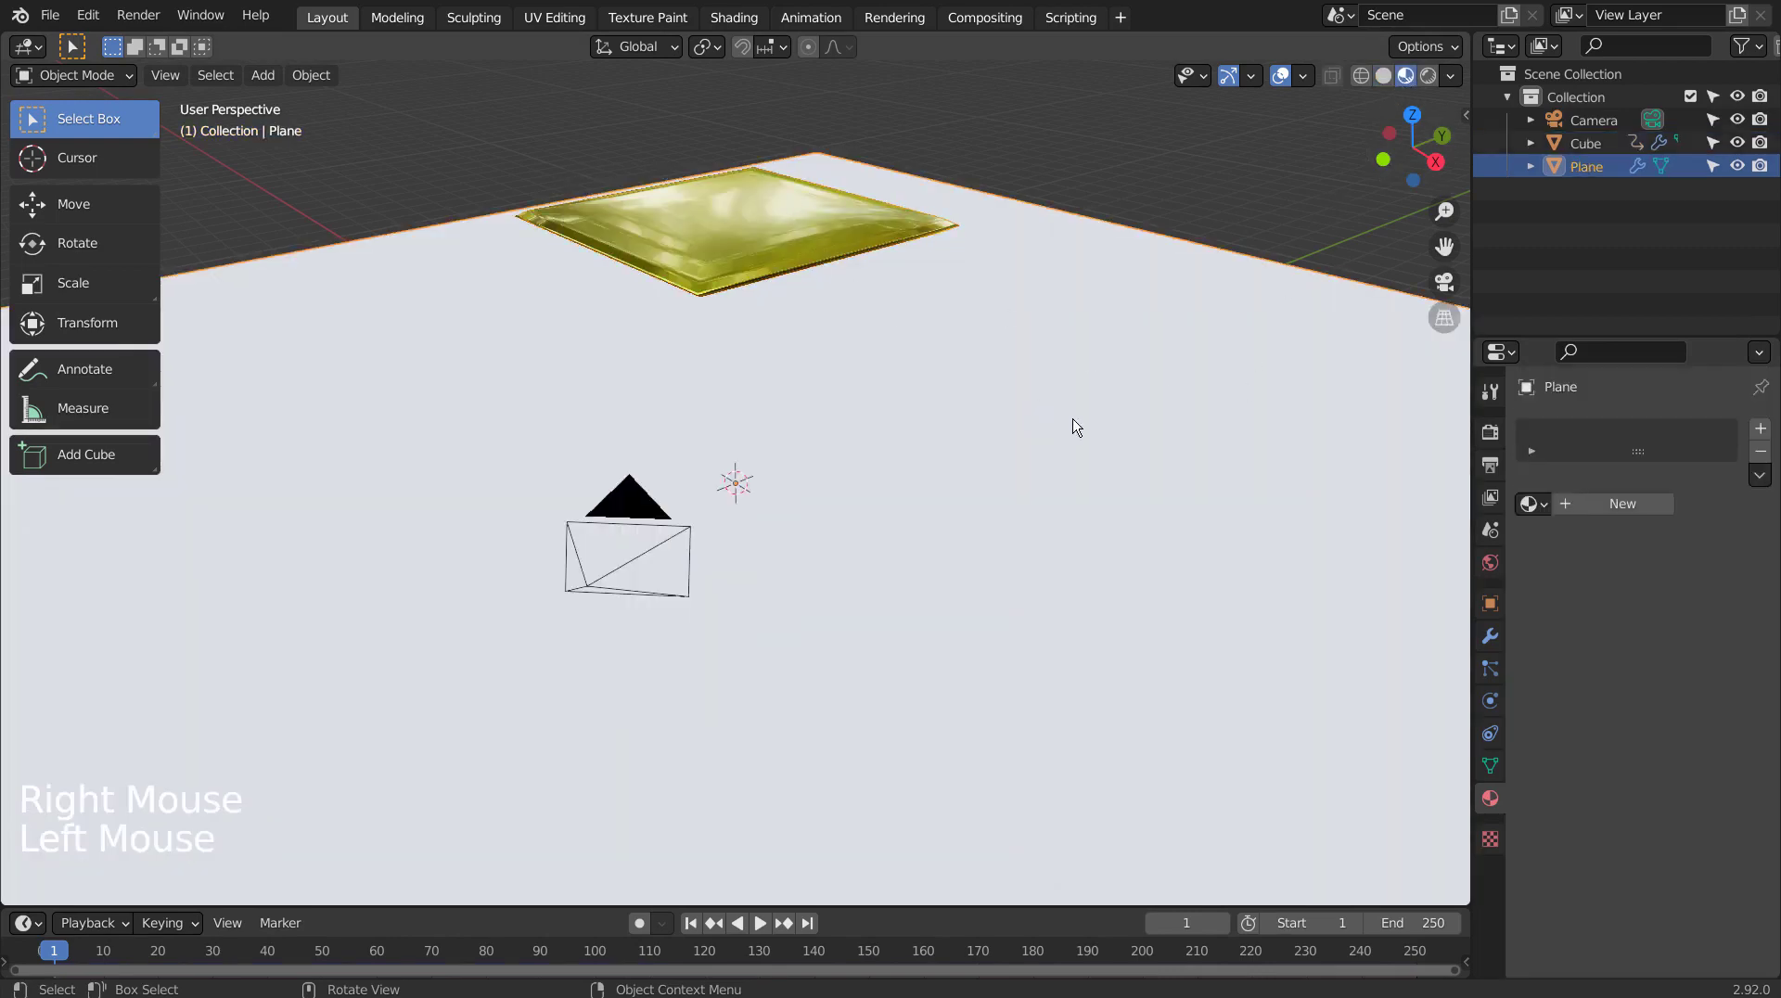
click(1621, 507)
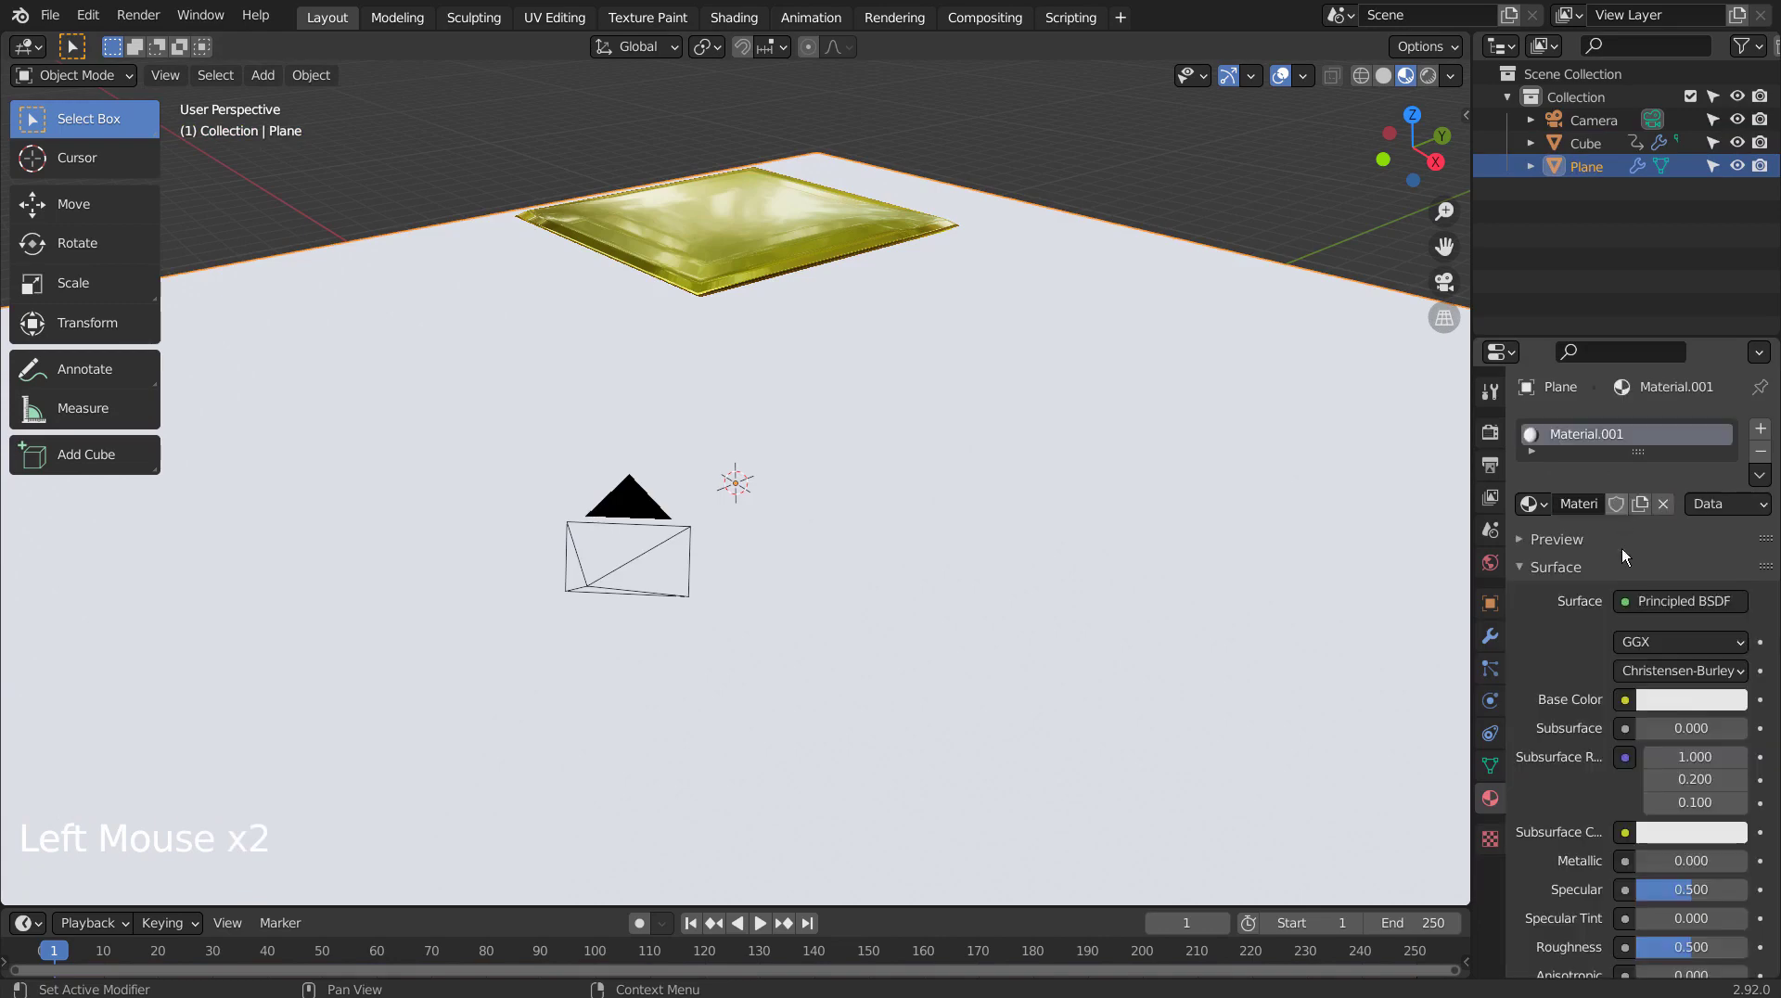
click(1669, 699)
drag(1727, 415, 1729, 371)
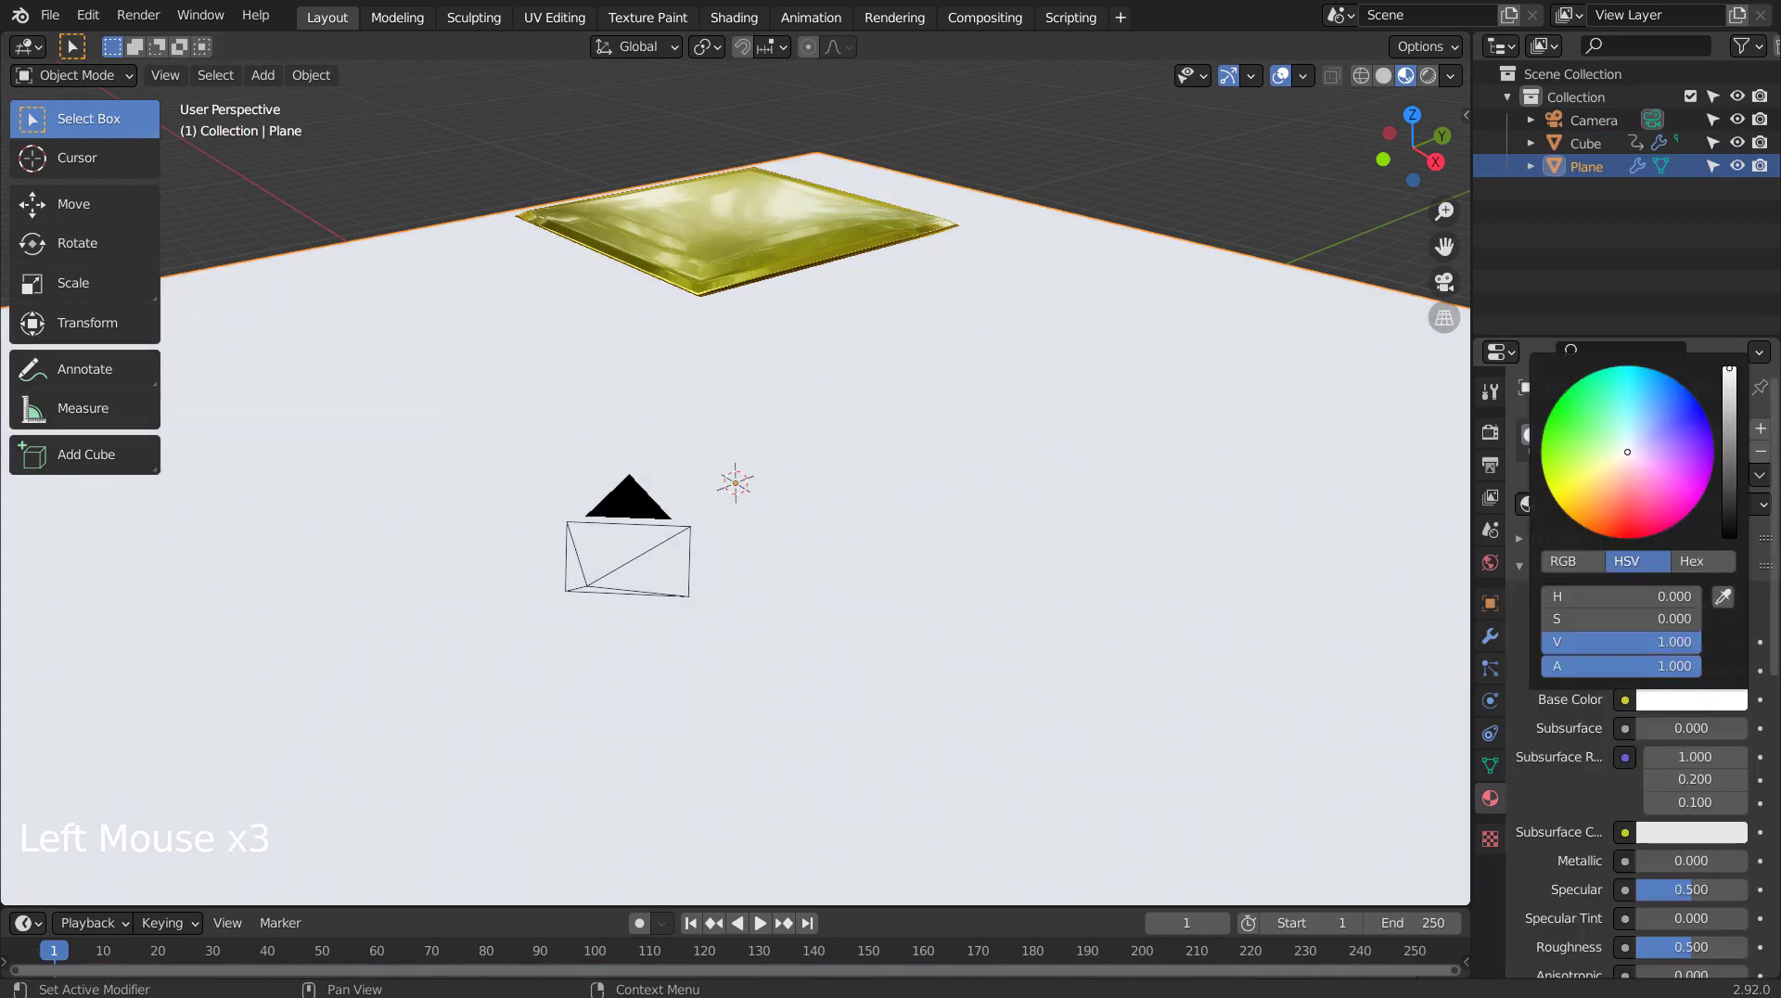
click(1651, 409)
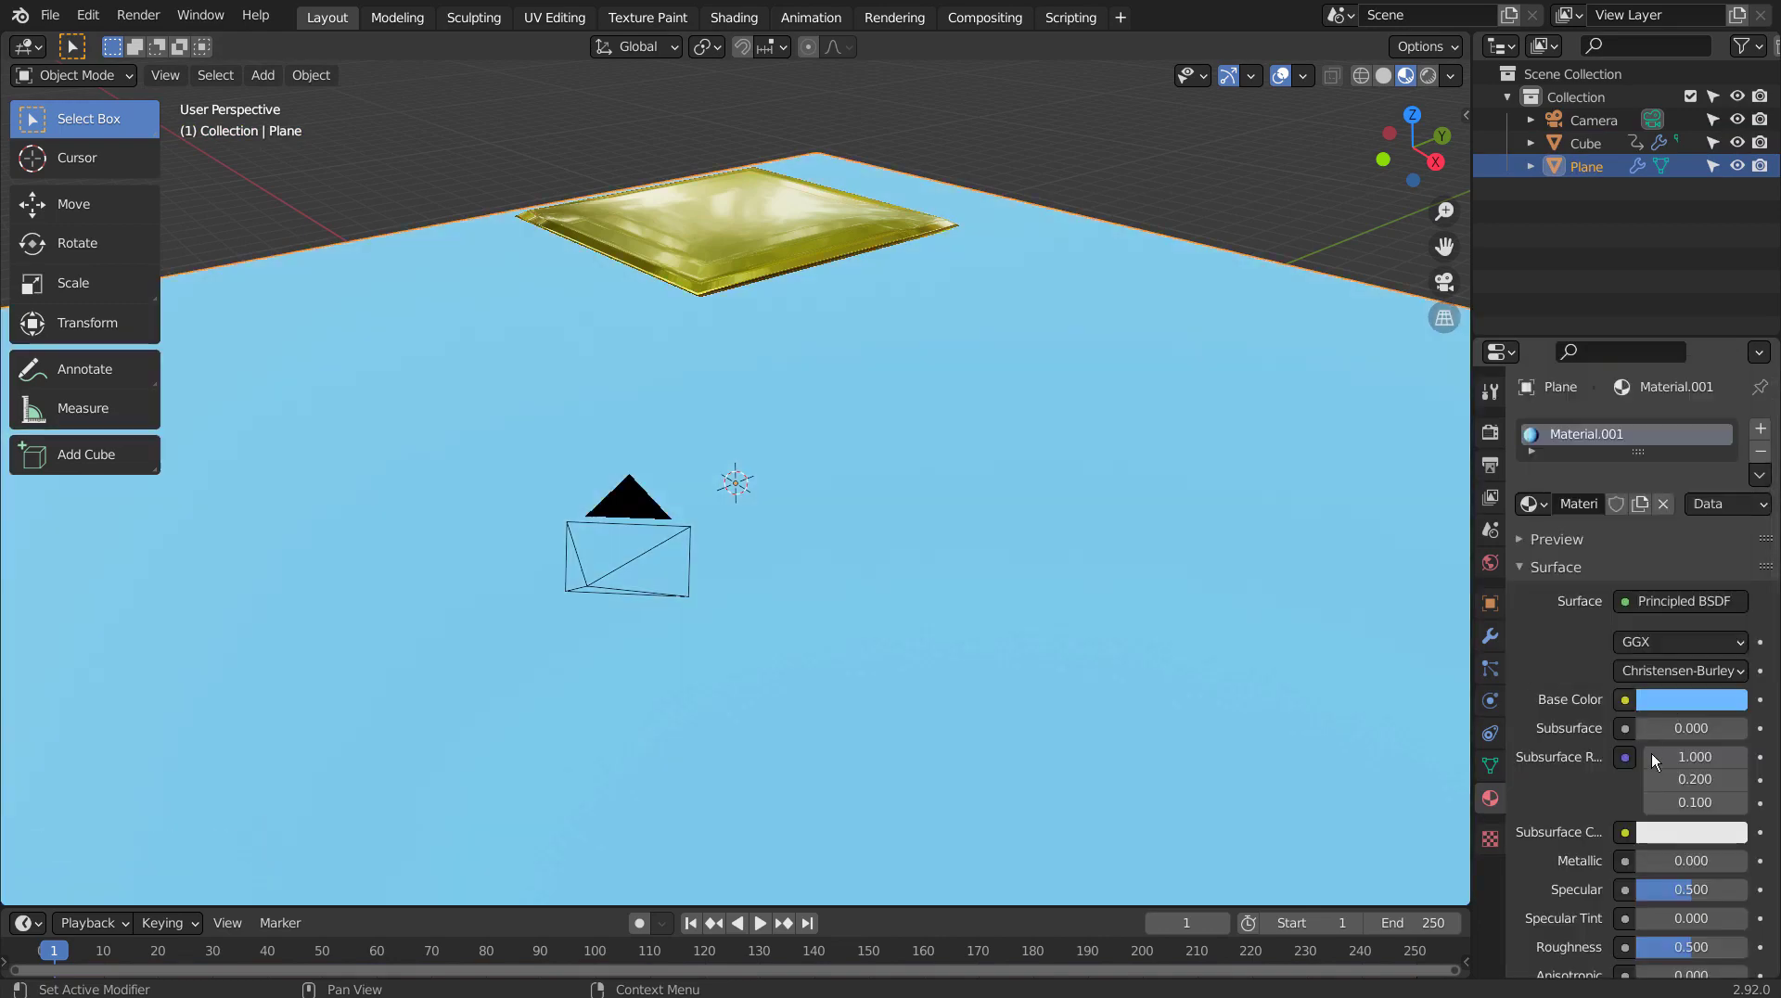
drag(1638, 861, 1746, 860)
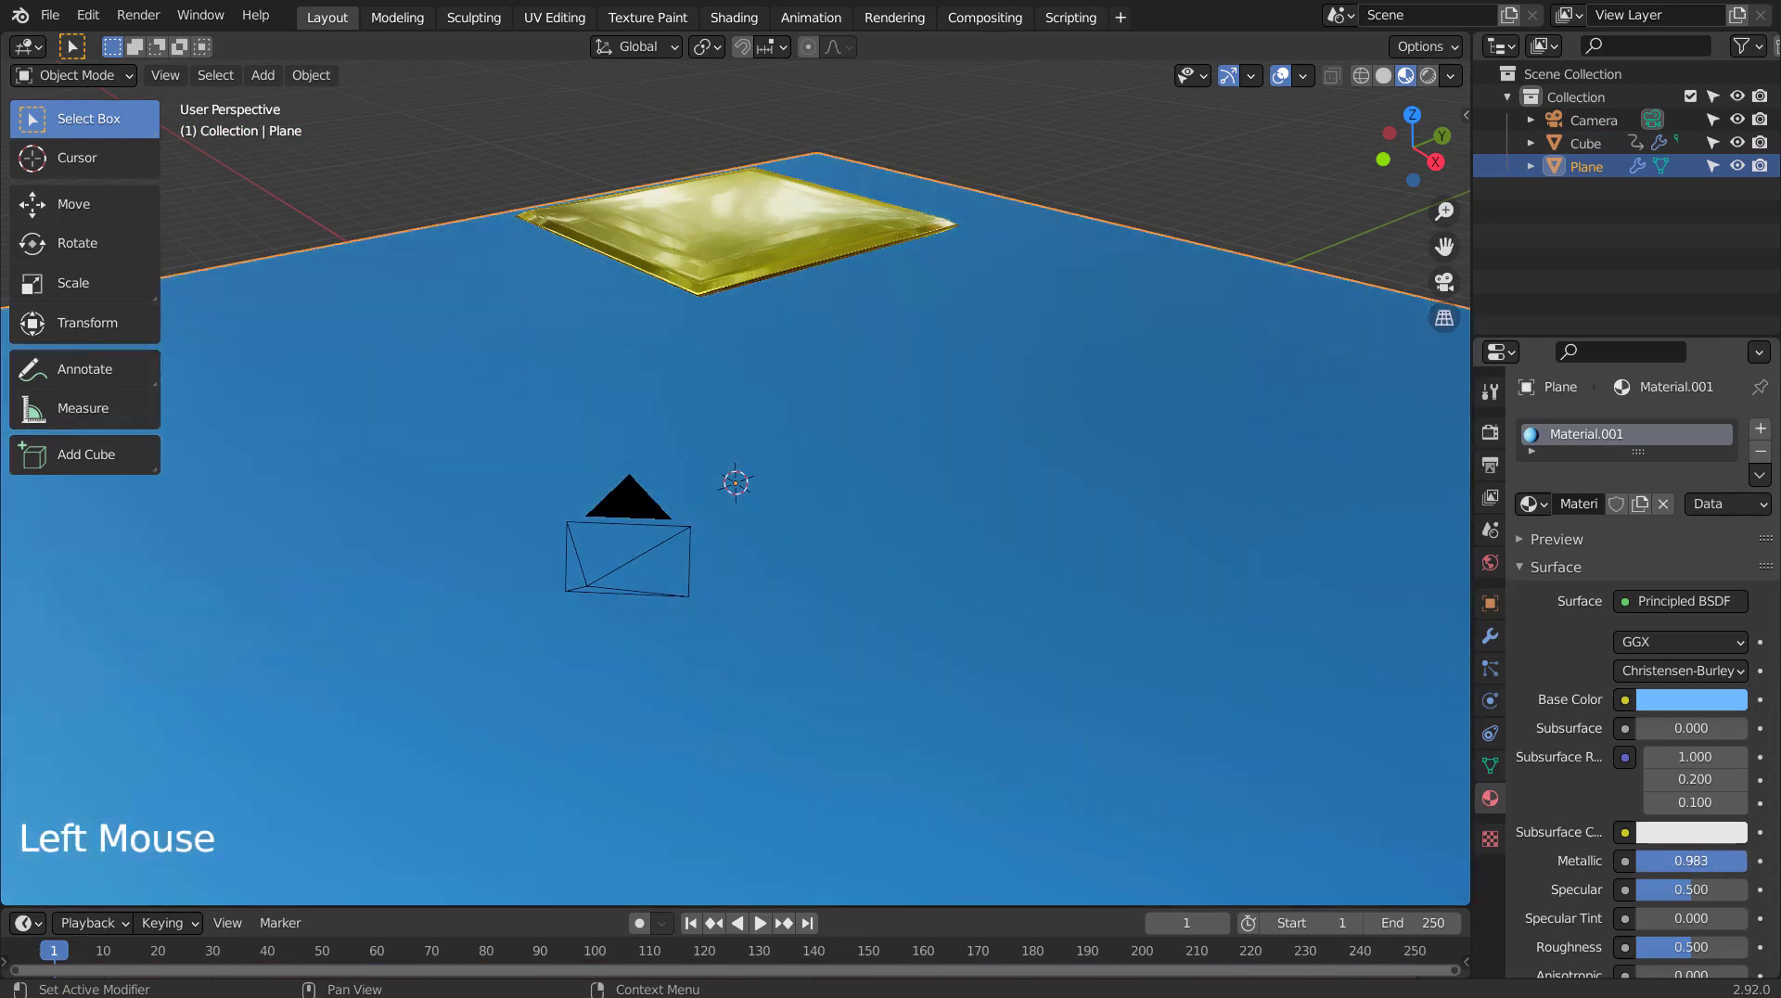
drag(1691, 947, 1657, 947)
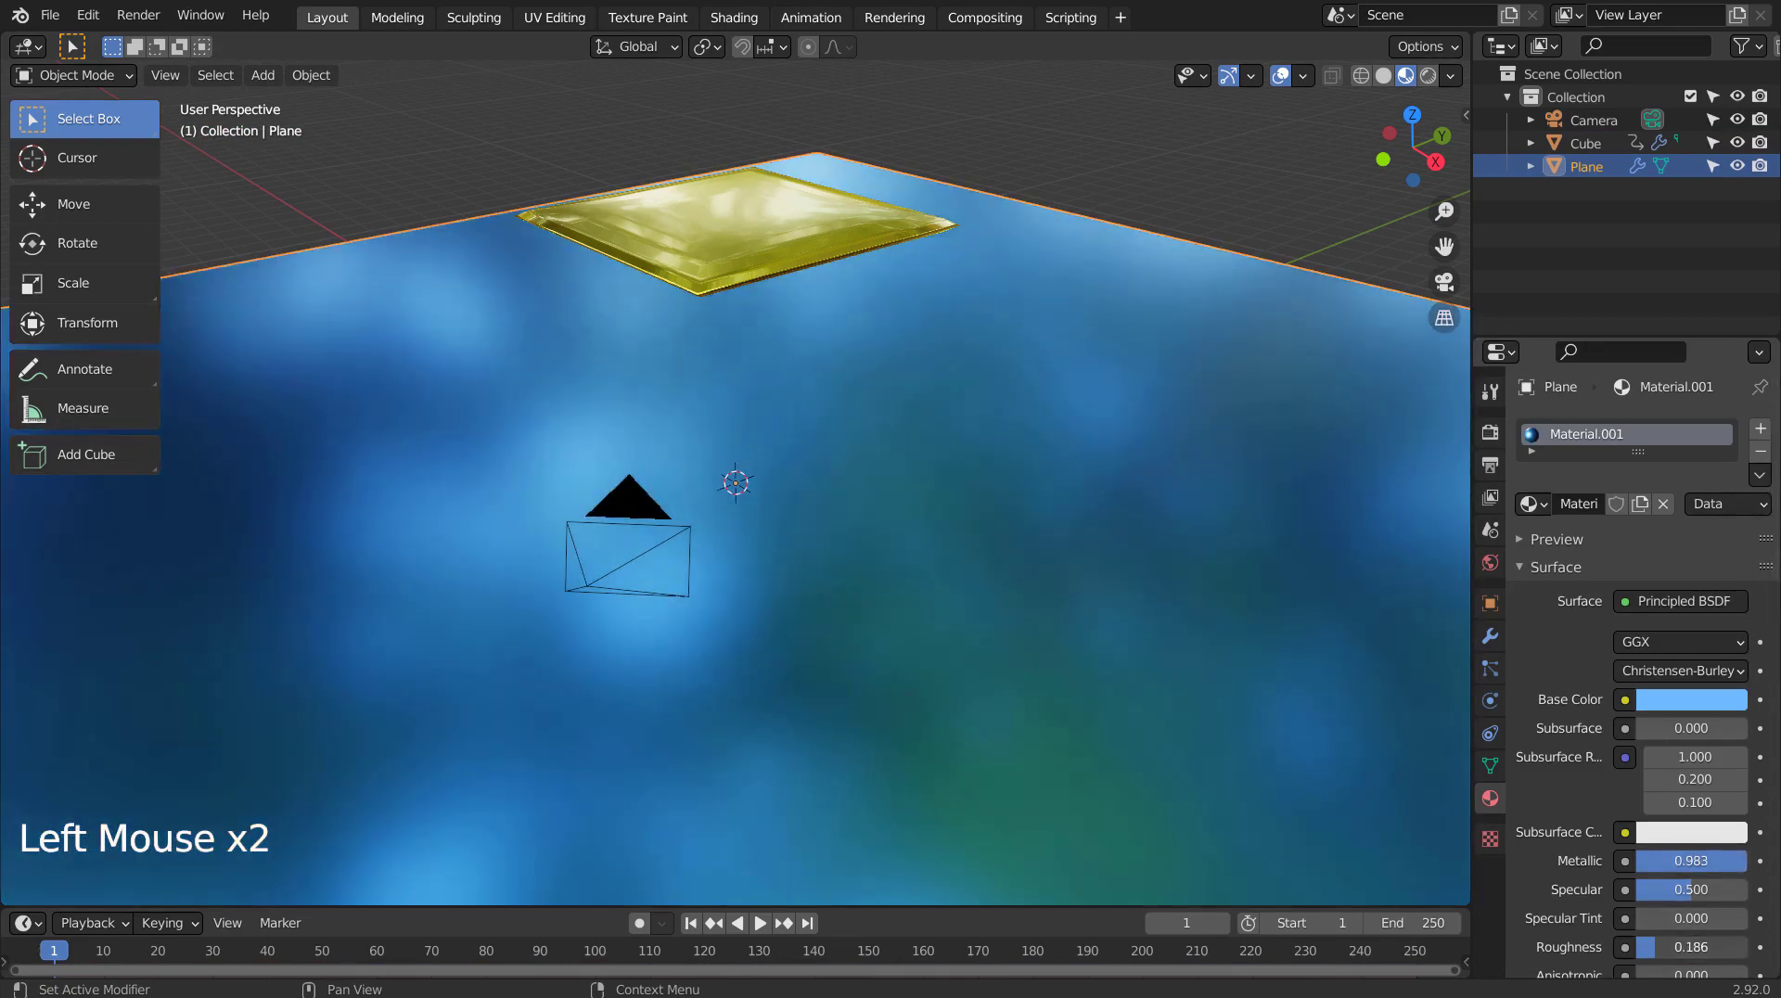
middle_drag(1125, 561, 1060, 549)
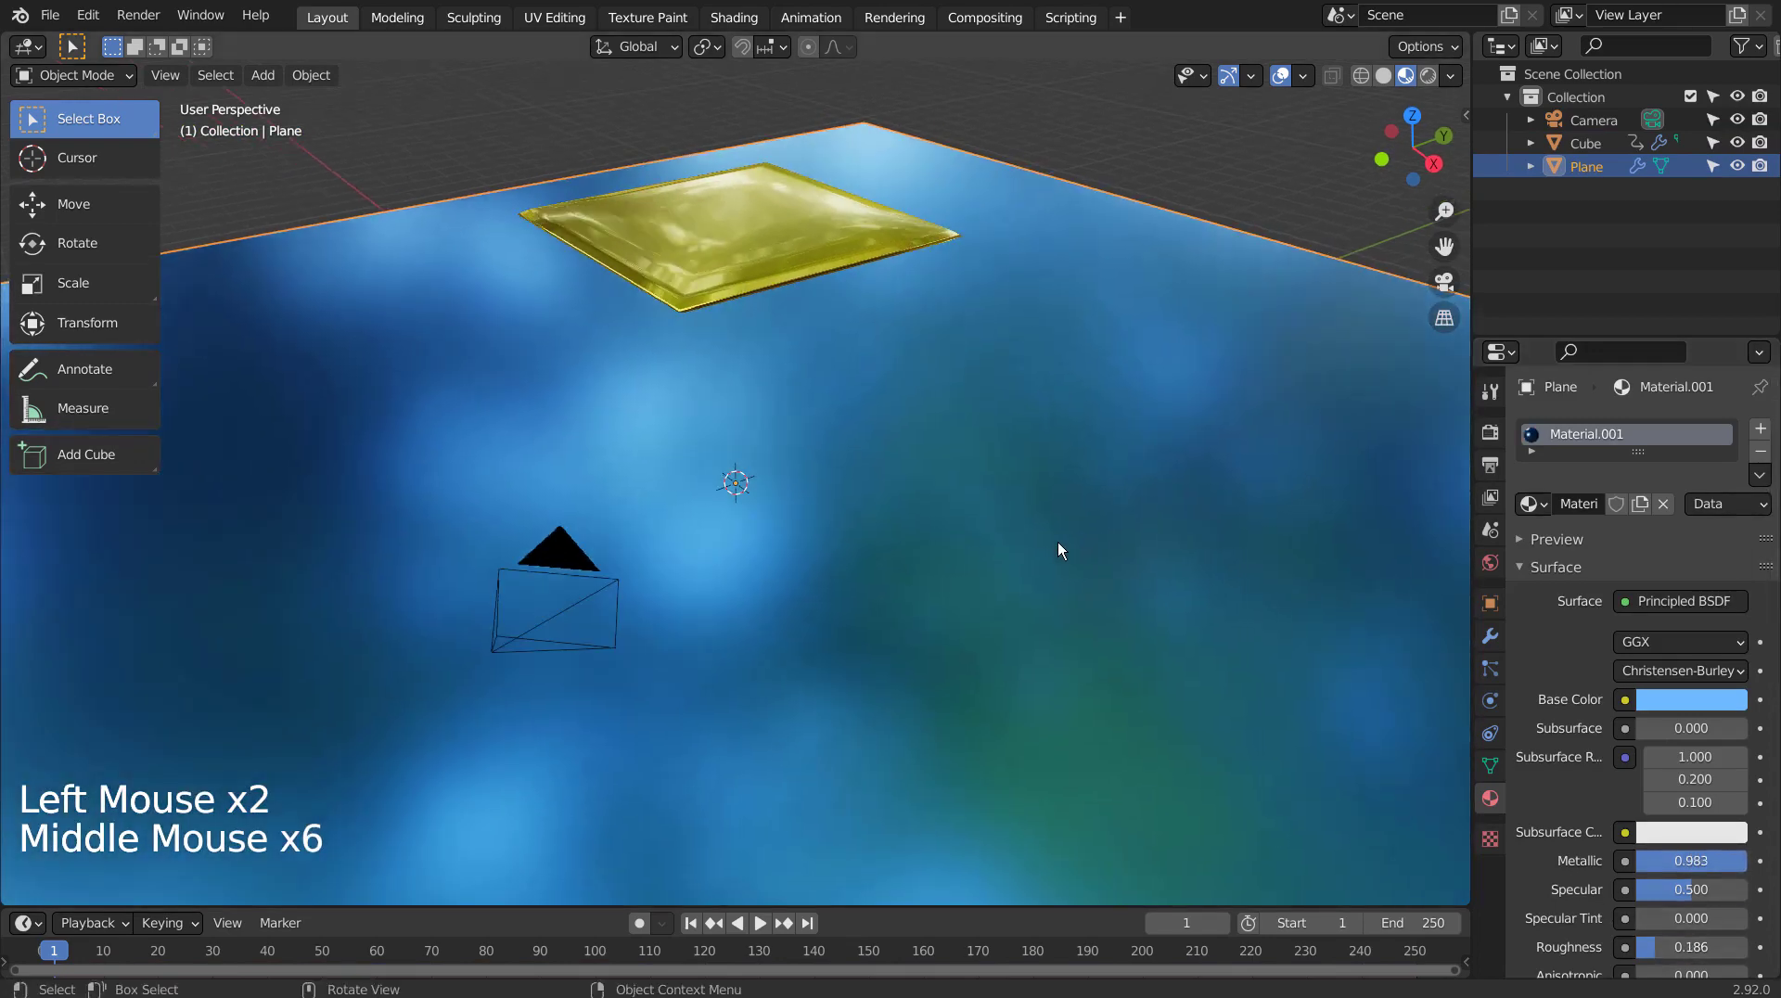